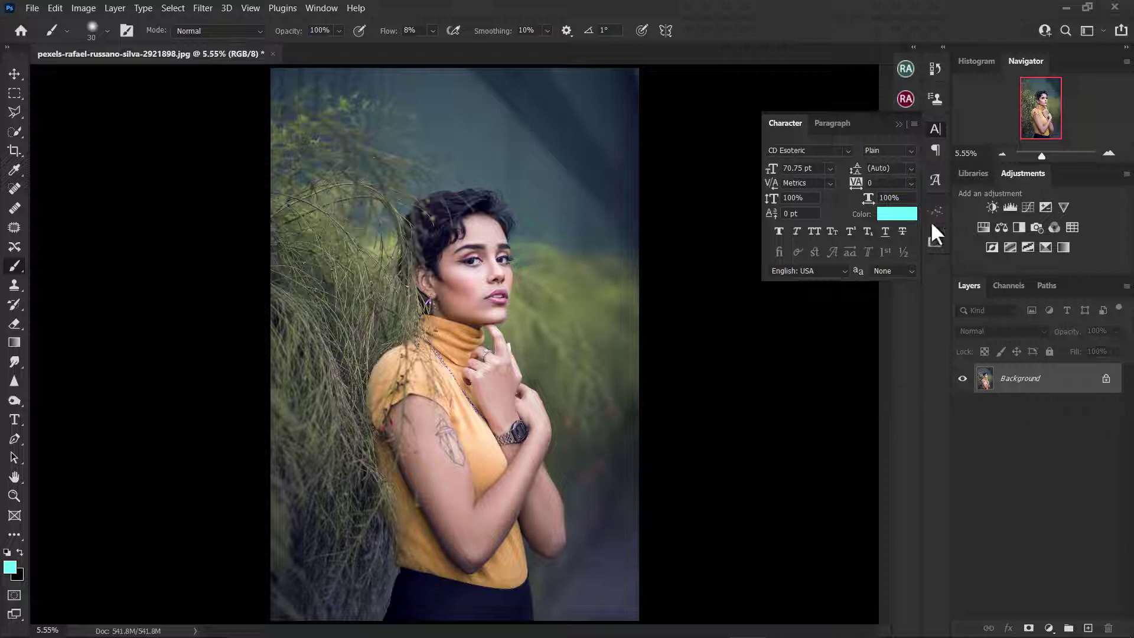
Open the Ultimate Retouch extension, activate the Spot Healing Brush, and show the extension's Dodge & Burn tools.
click(931, 242)
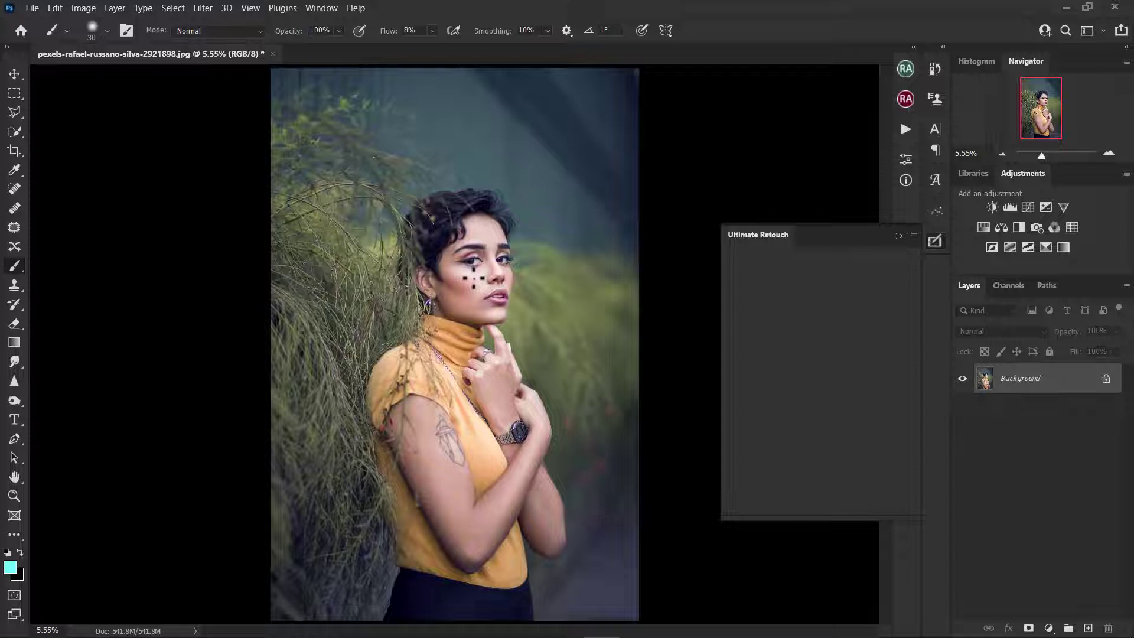
scroll(473, 275, up, 1)
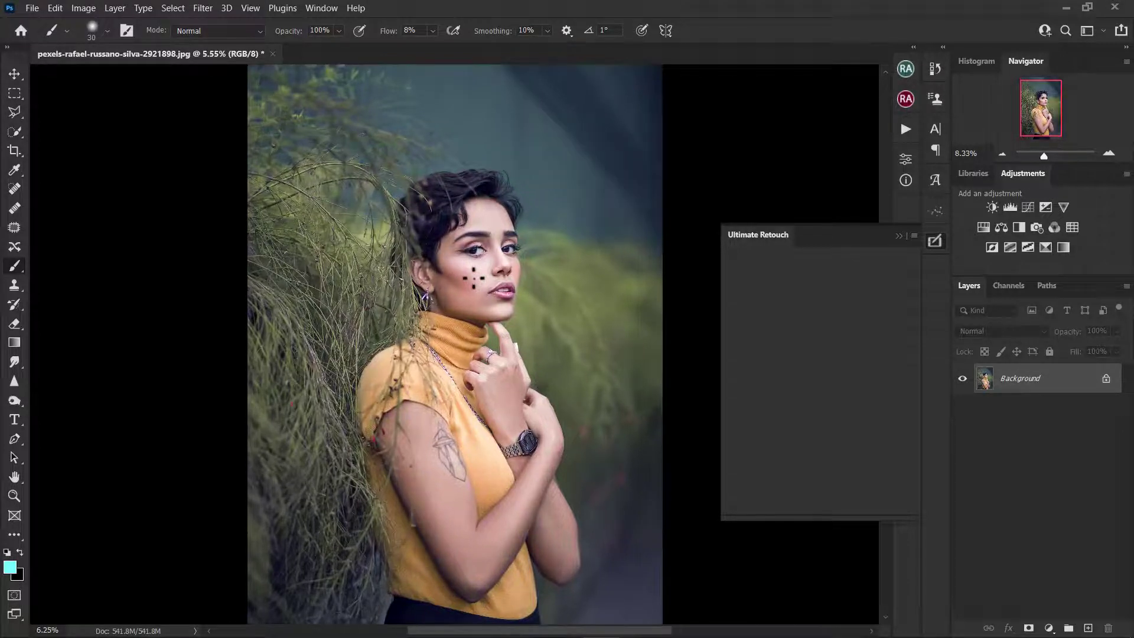
scroll(473, 275, up, 1)
scroll(473, 276, up, 1)
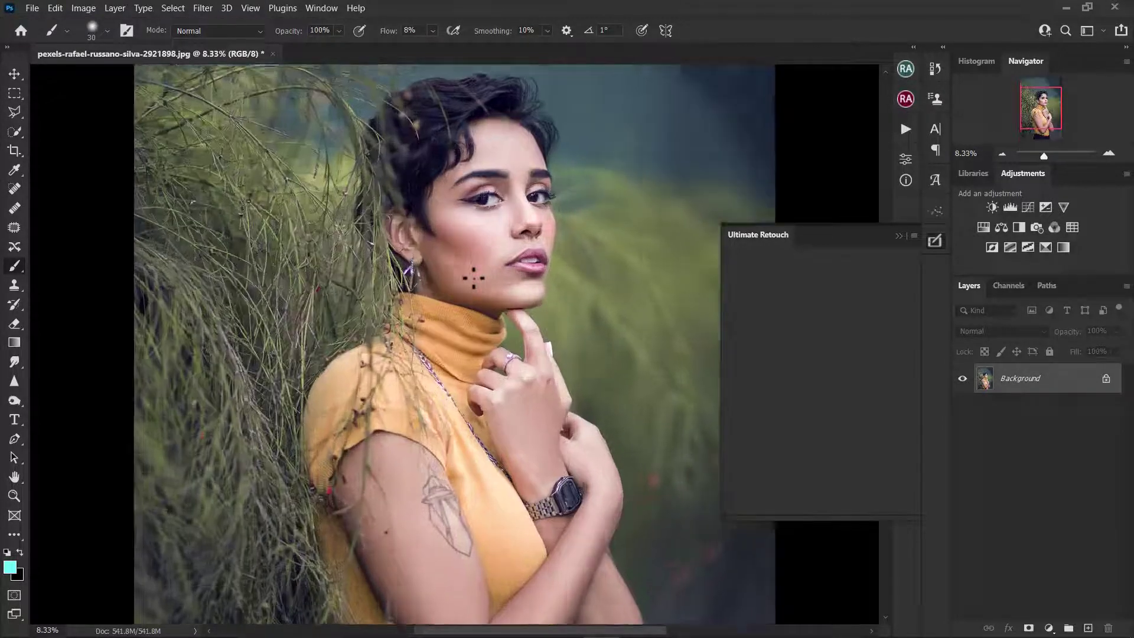
scroll(473, 278, up, 1)
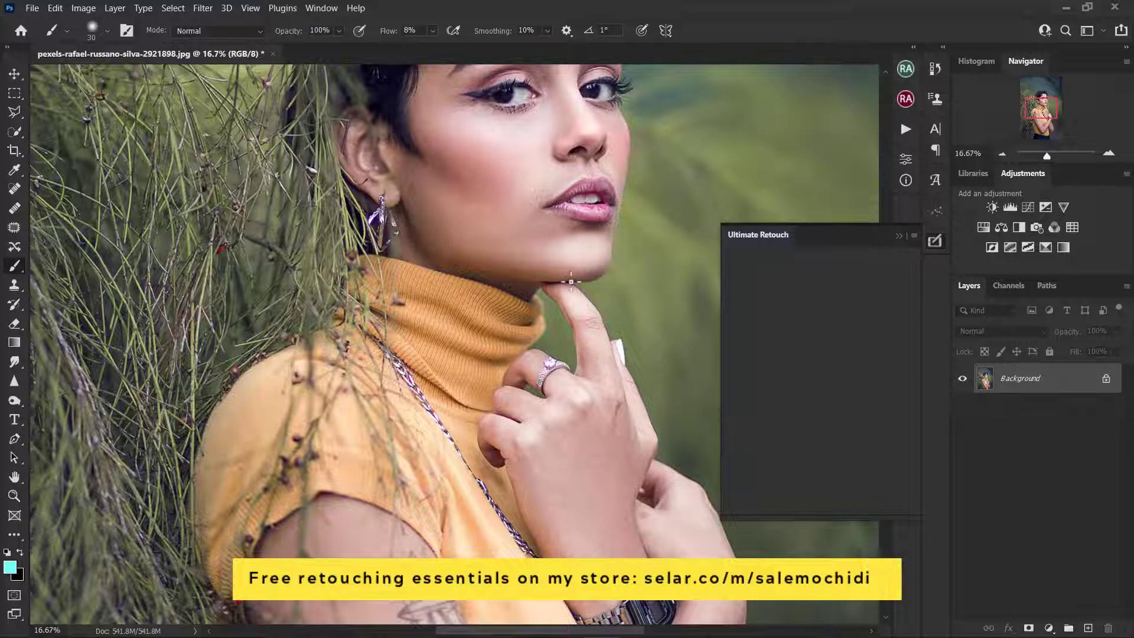
key(j)
scroll(640, 127, up, 3)
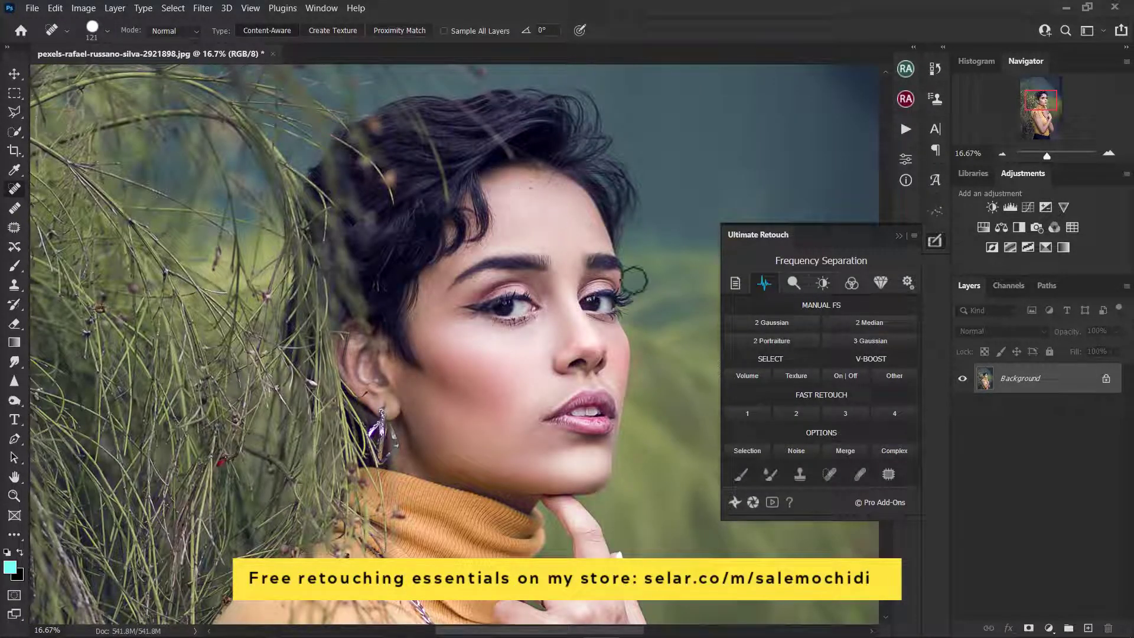
click(790, 319)
click(796, 284)
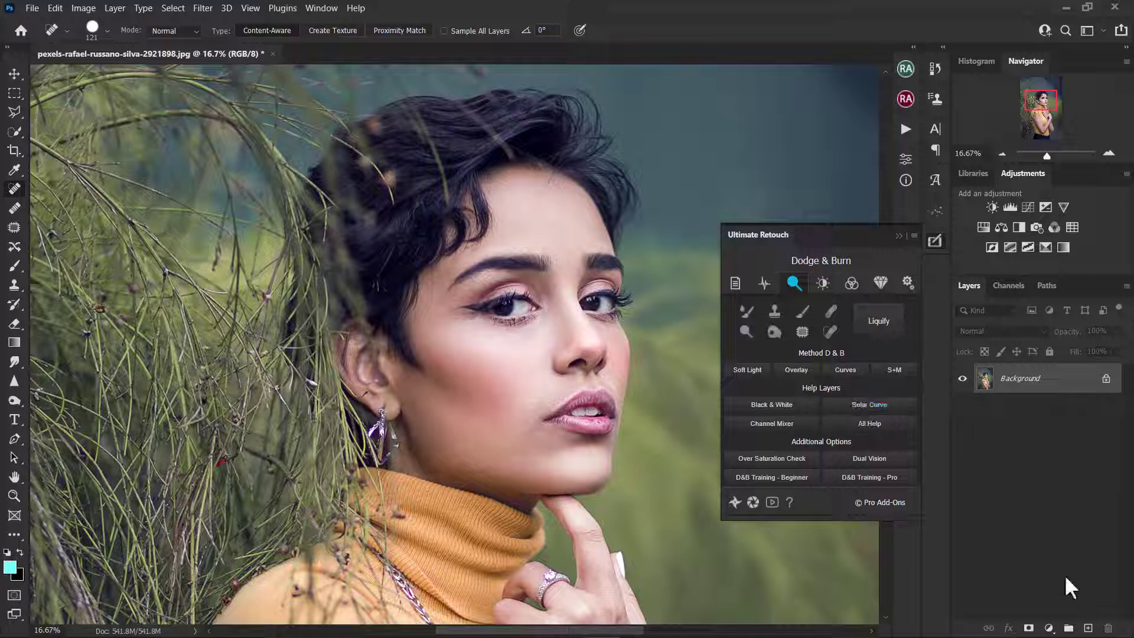
Duplicate the Background layer and collapse the Ultimate Retouch extension.
drag(1063, 387, 1089, 630)
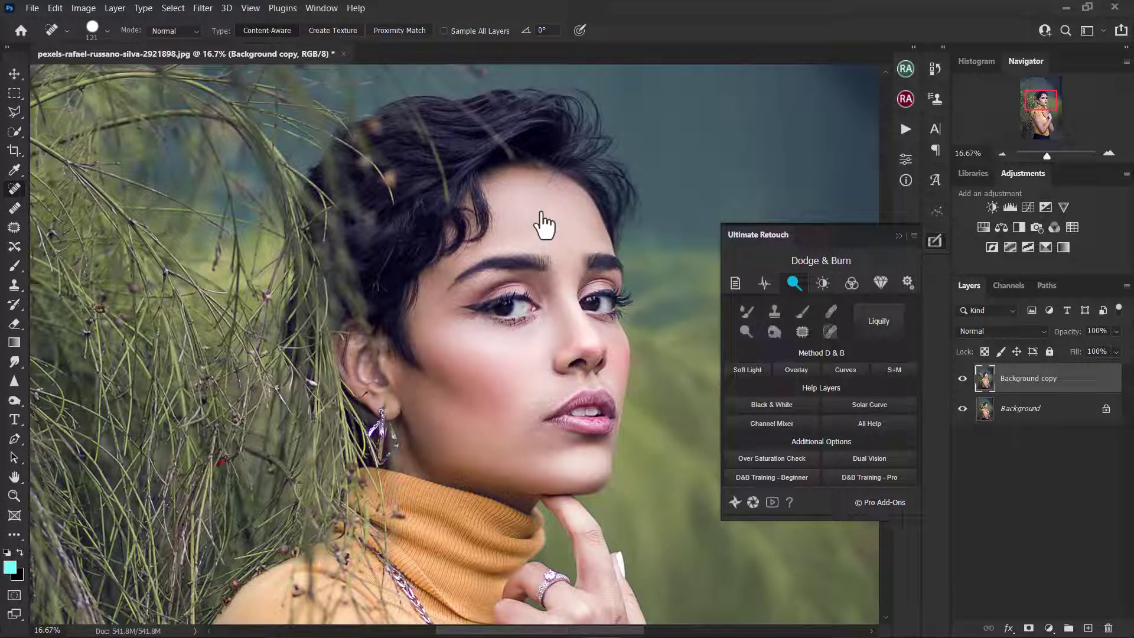
click(899, 236)
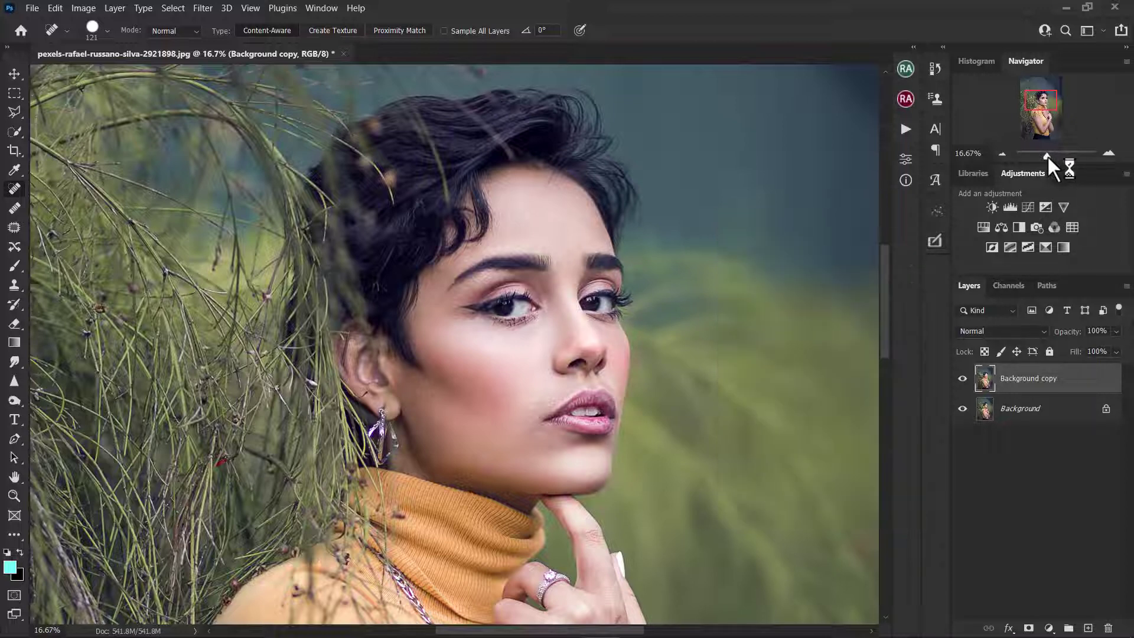
Remove the blemishes around the corner of the mouth and beside the nose with a 60 px Spot Healing Brush.
drag(1047, 155, 1053, 155)
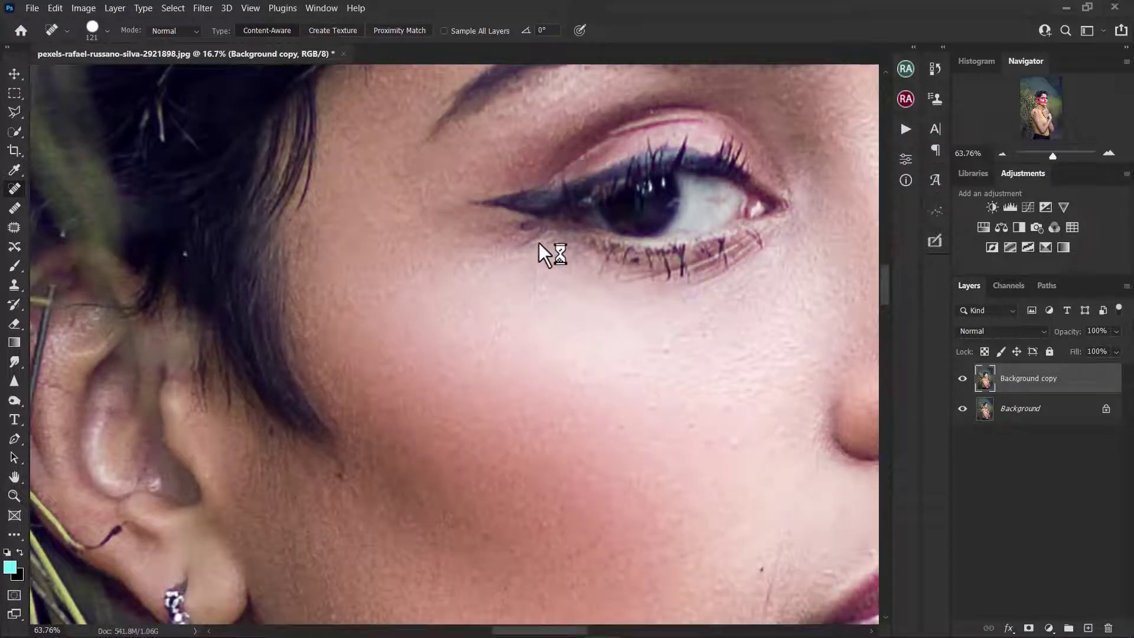
key(ctrl+minus)
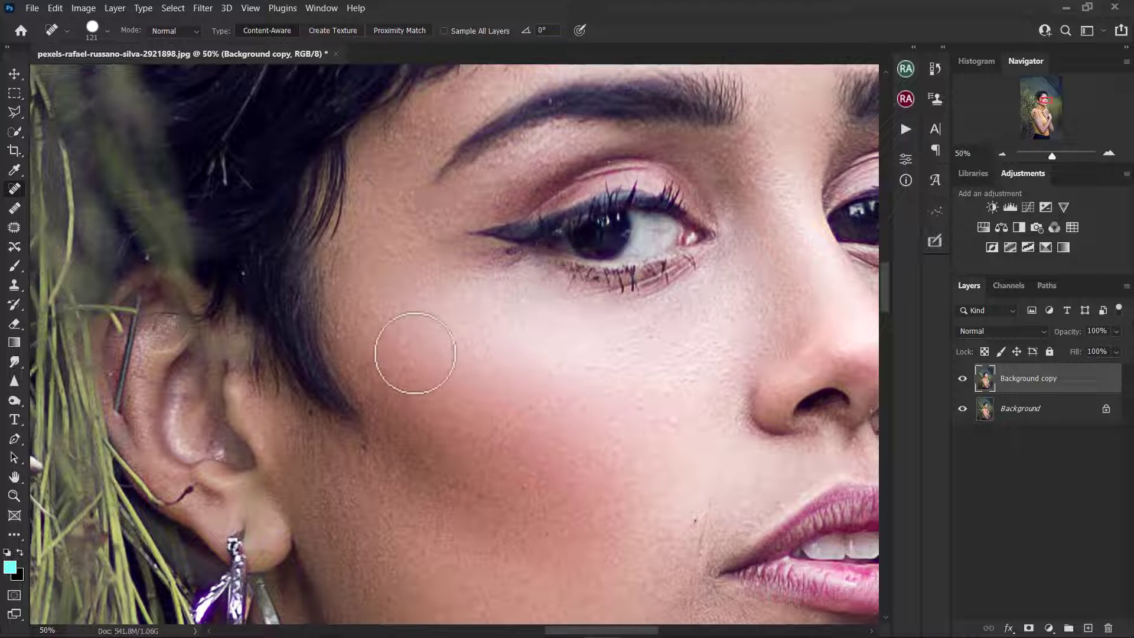
scroll(415, 354, right, 5)
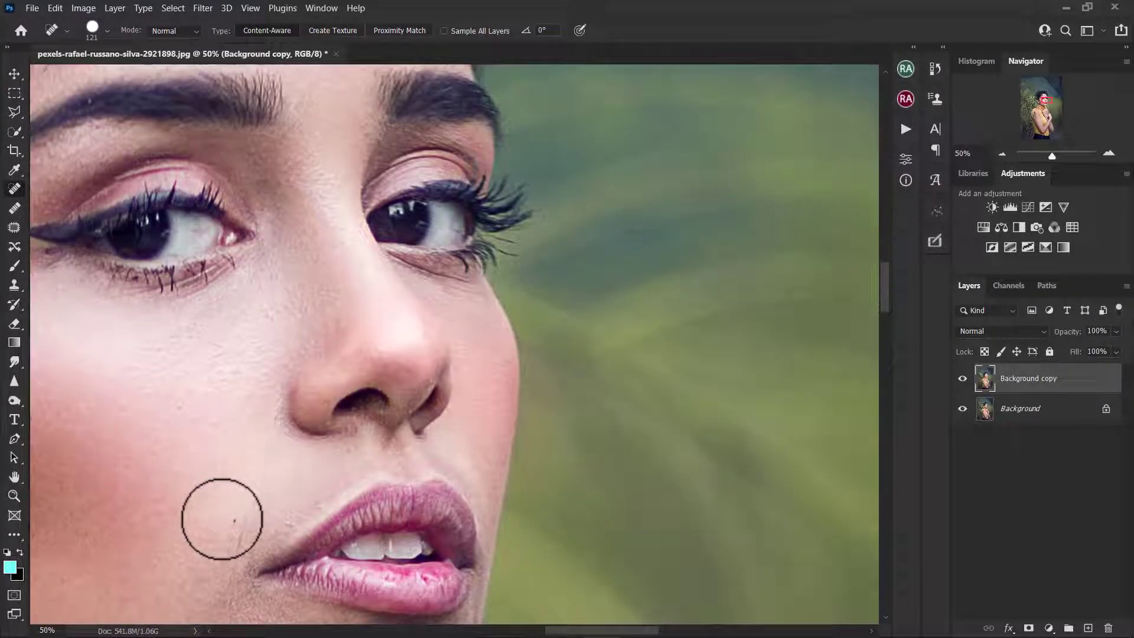
key(bracketleft)
key(bracketleft)
key(bracketleft)
key(bracketleft)
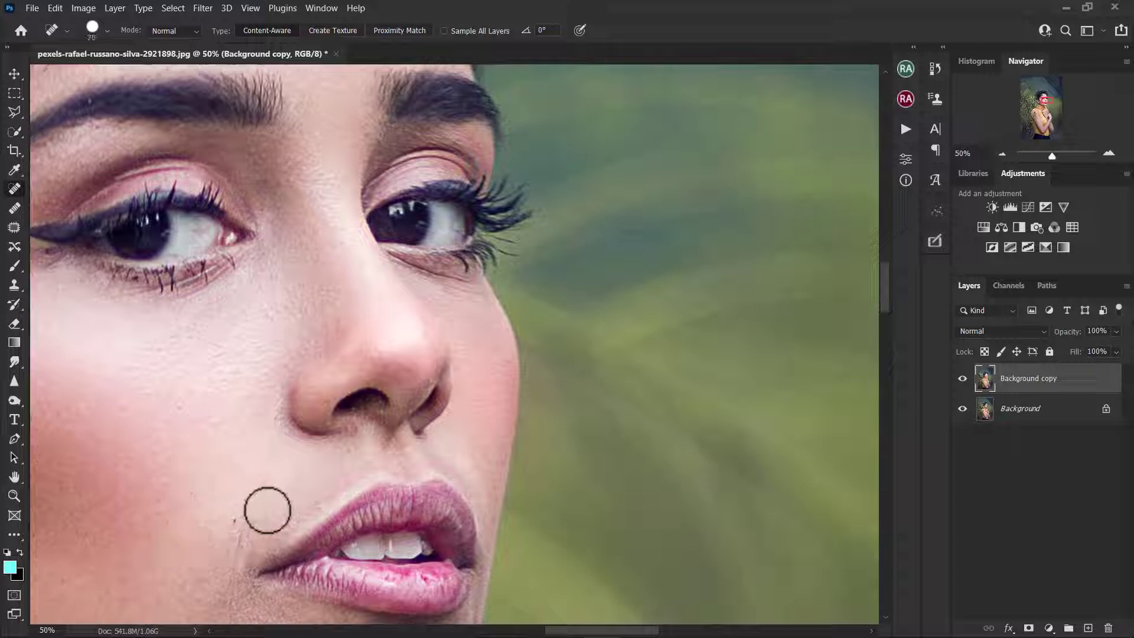
key(bracketleft)
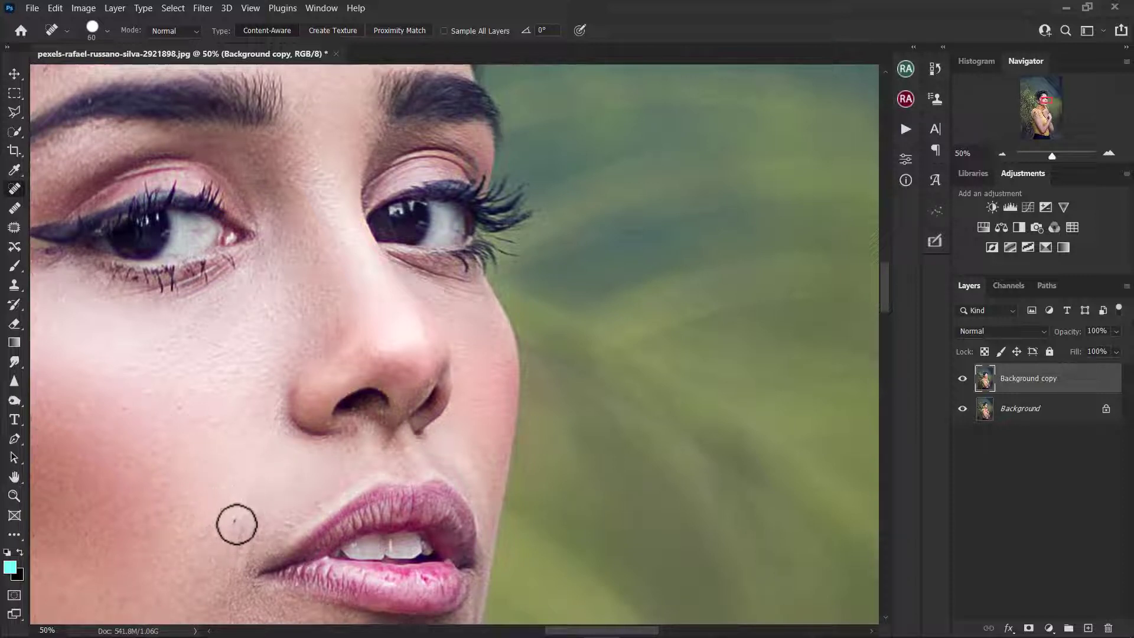
click(235, 520)
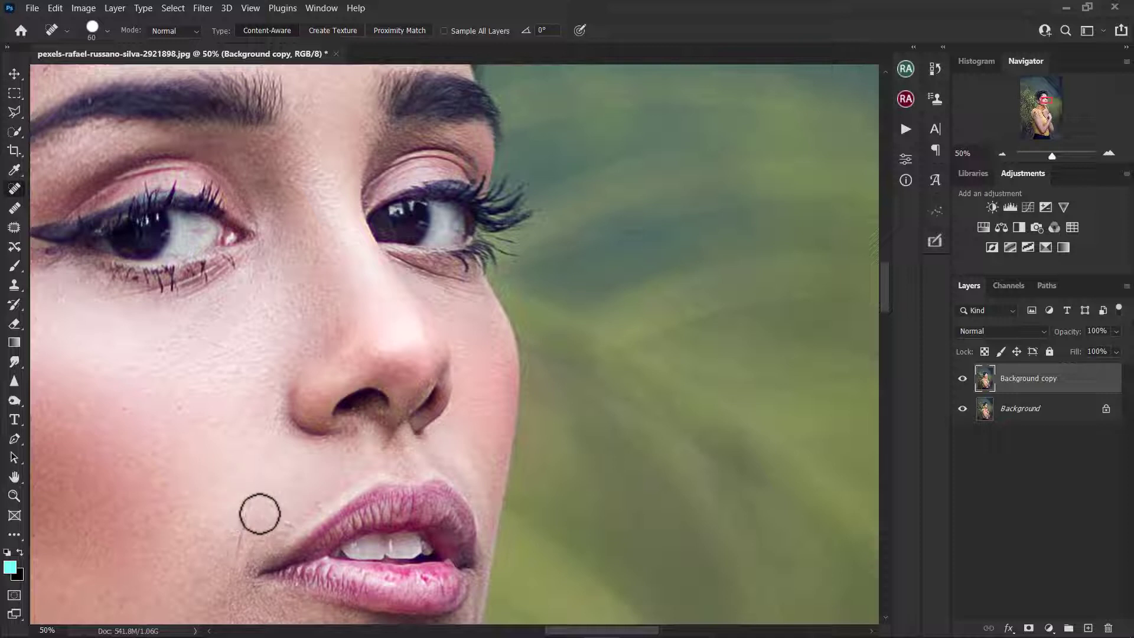
click(287, 521)
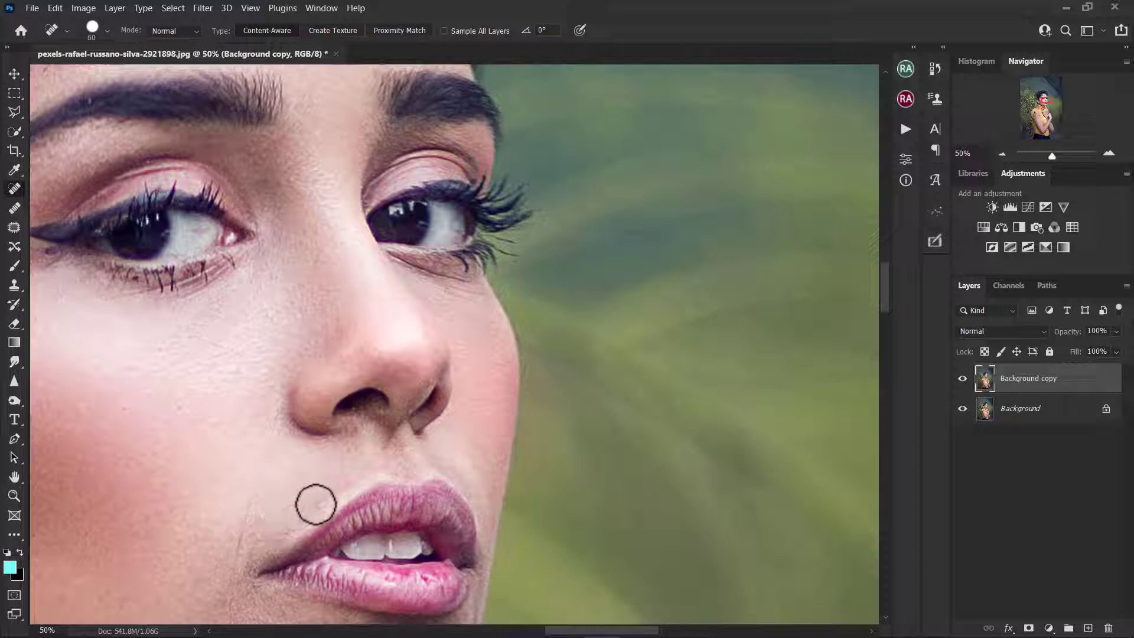
click(318, 500)
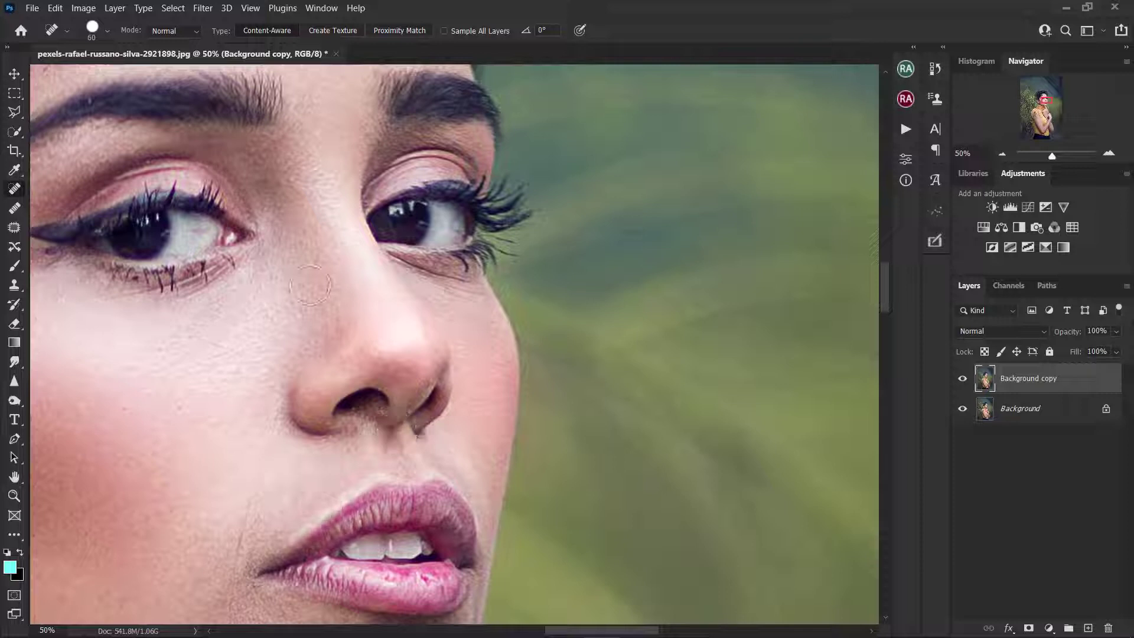
click(271, 312)
click(315, 233)
Heal the small spots across the forehead up to the hairline.
scroll(315, 232, up, 5)
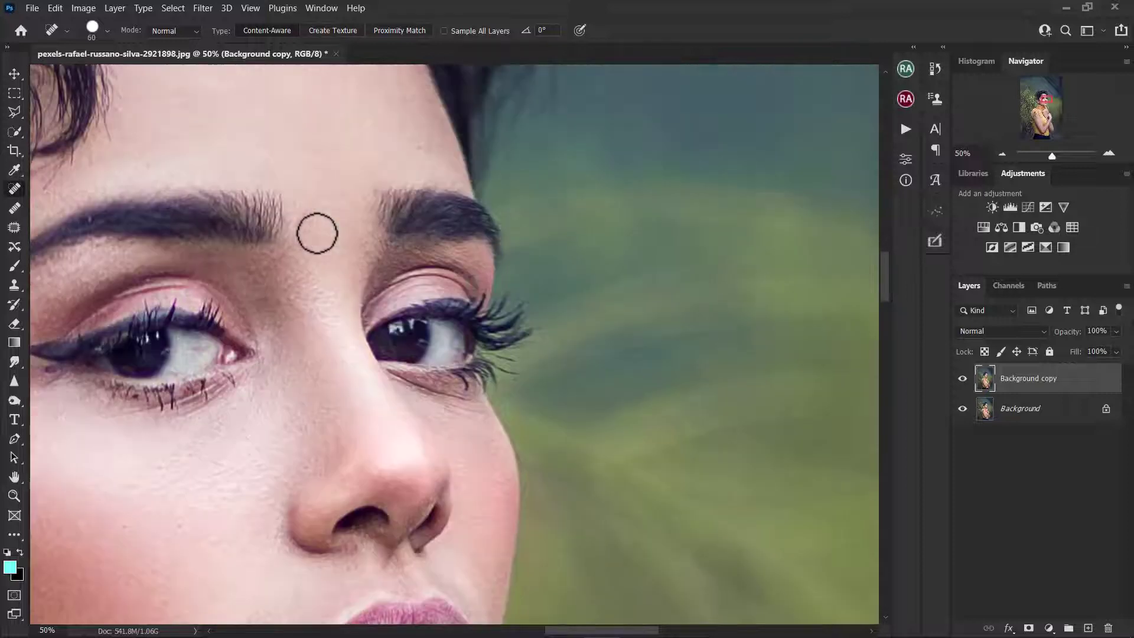
click(187, 125)
click(203, 123)
click(230, 108)
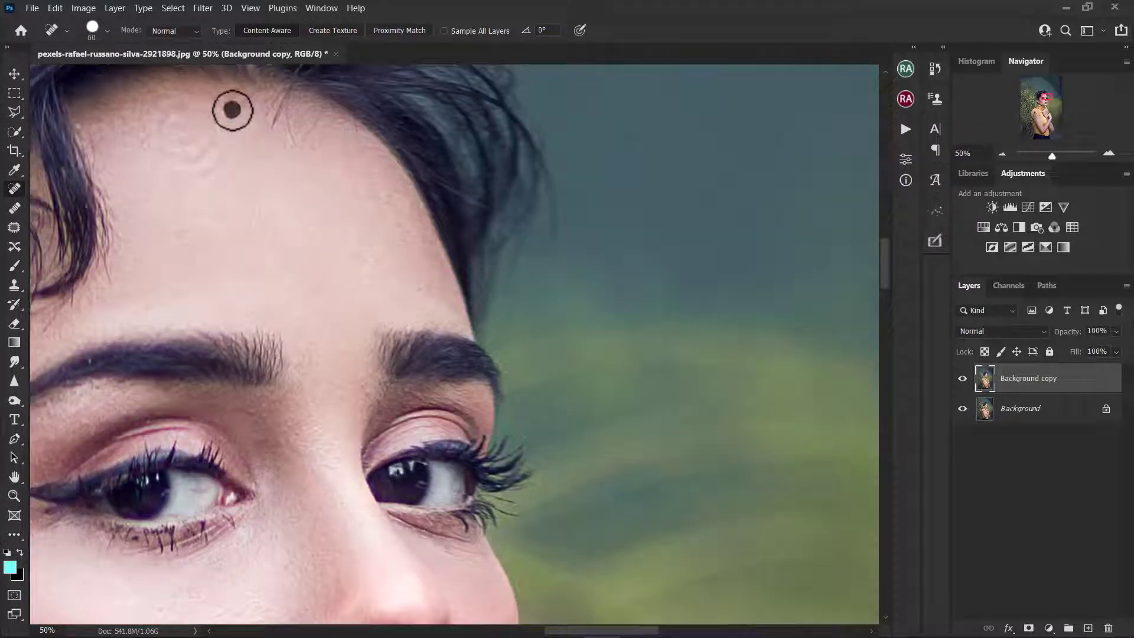
click(255, 94)
scroll(268, 96, up, 2)
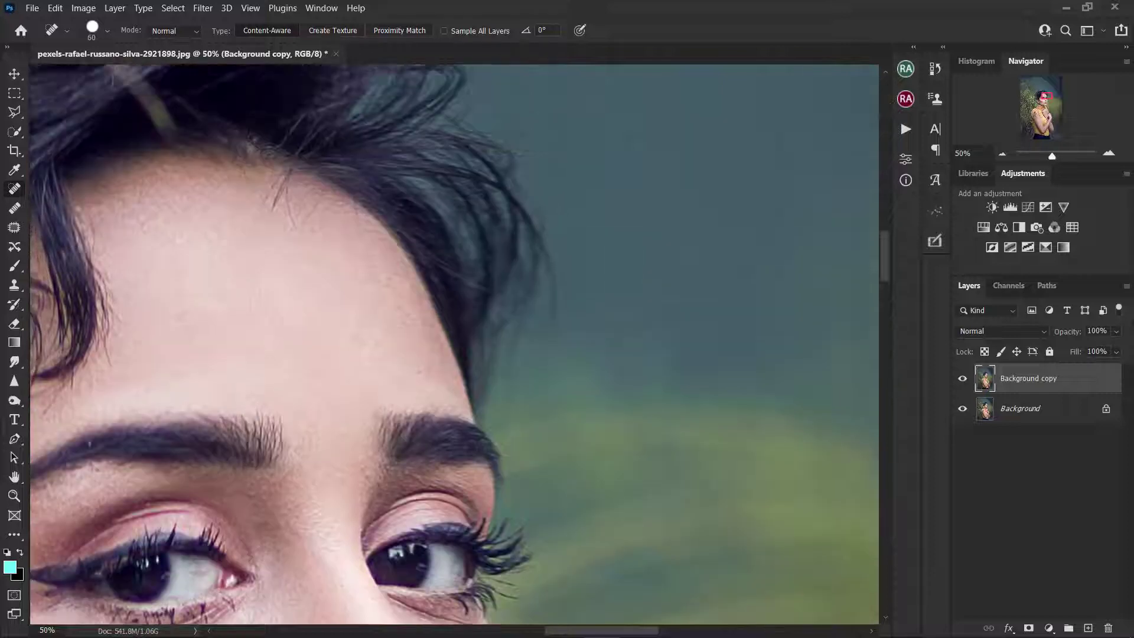
click(308, 212)
click(357, 223)
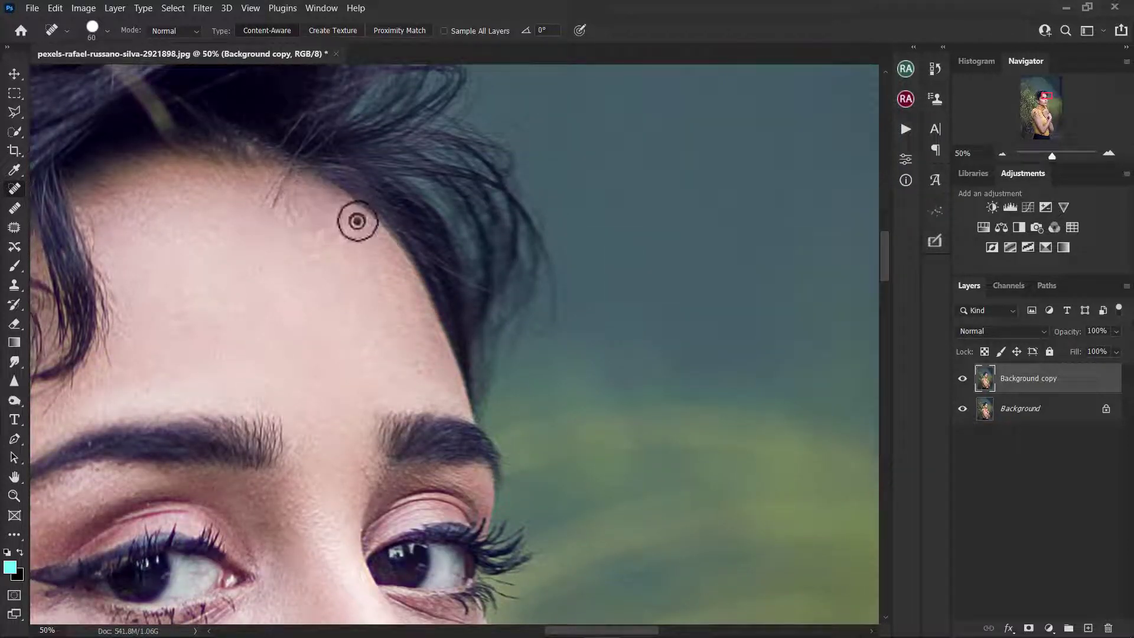
Remove the stray hair strands on the upper forehead just below the hairline.
click(306, 233)
click(289, 194)
click(278, 205)
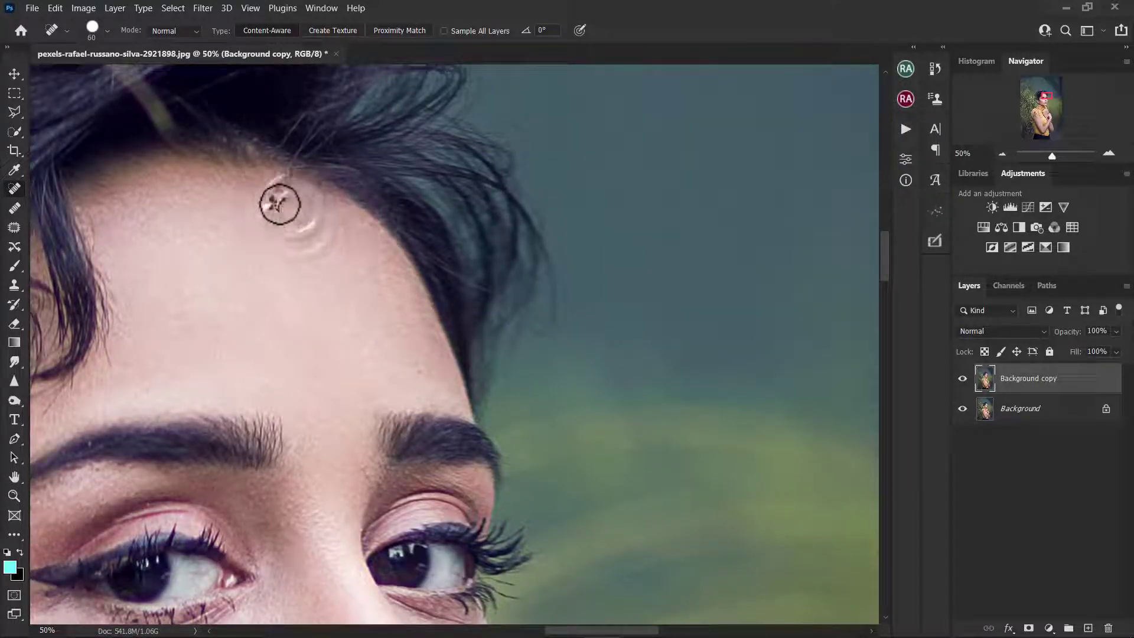
click(269, 198)
click(278, 185)
click(285, 181)
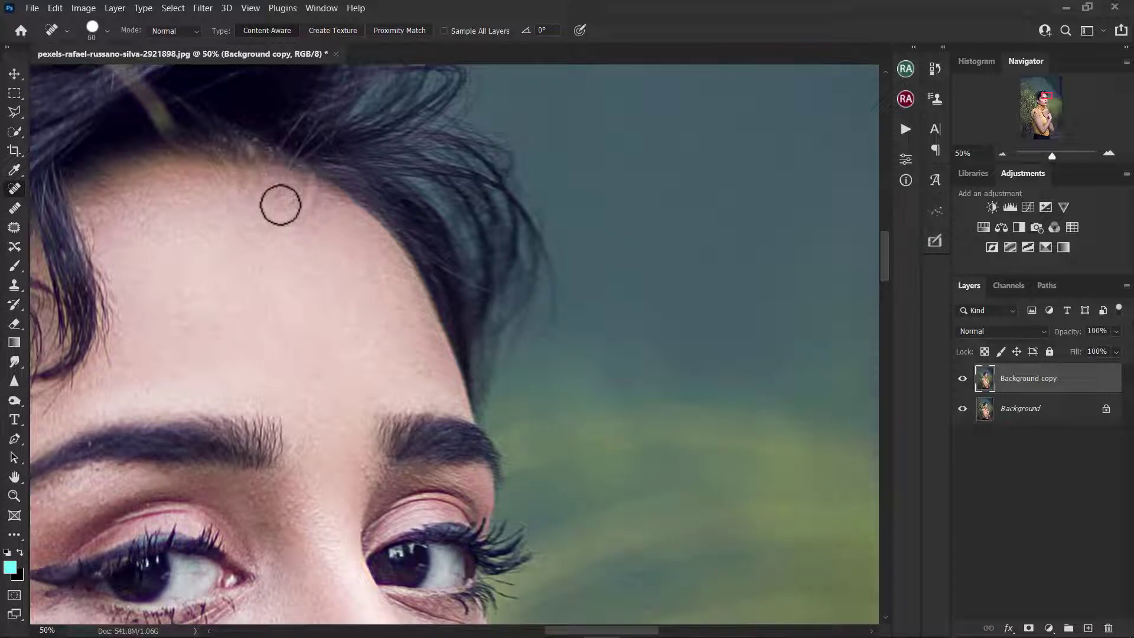
Enlarge the healing brush to 100 px and smooth the remaining marks on the upper forehead with a stroke.
key(bracketright)
key(bracketright)
key(bracketright)
key(bracketright)
drag(315, 223, 288, 211)
Heal the spots and skin marks on the hands above the watch.
key(ctrl+minus)
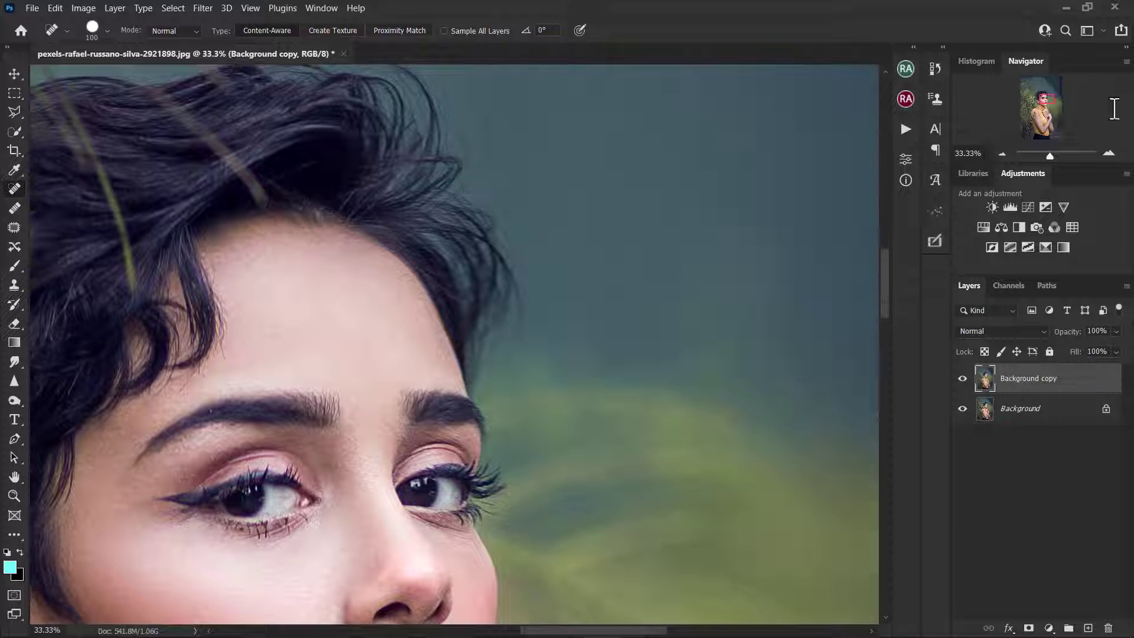
drag(884, 252, 882, 282)
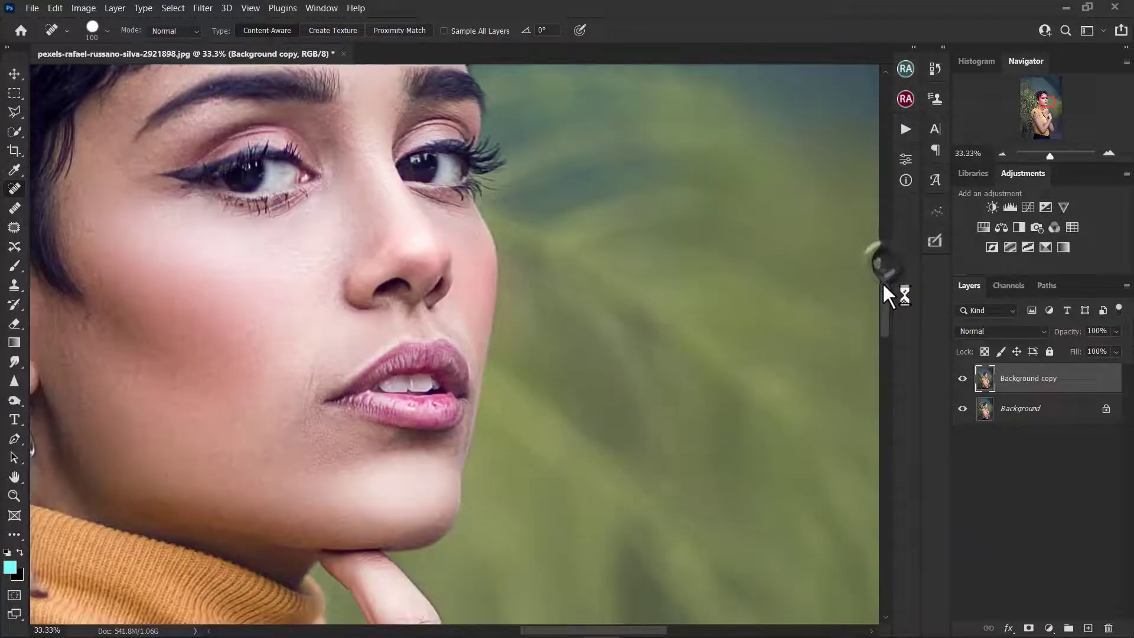
scroll(307, 245, down, 5)
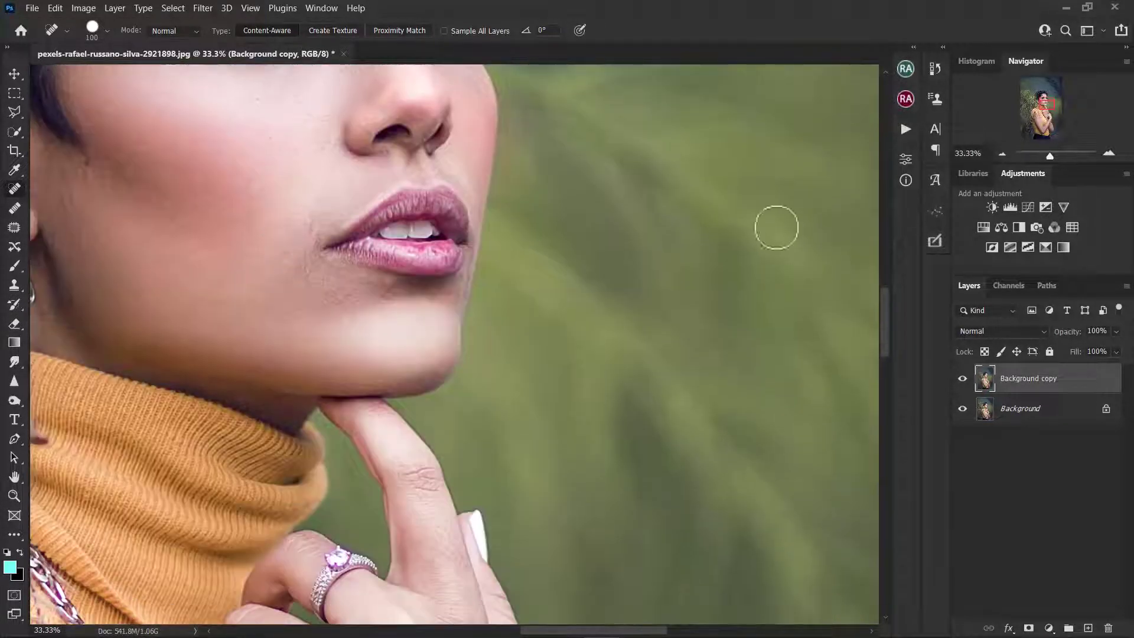
drag(886, 344, 886, 381)
click(520, 385)
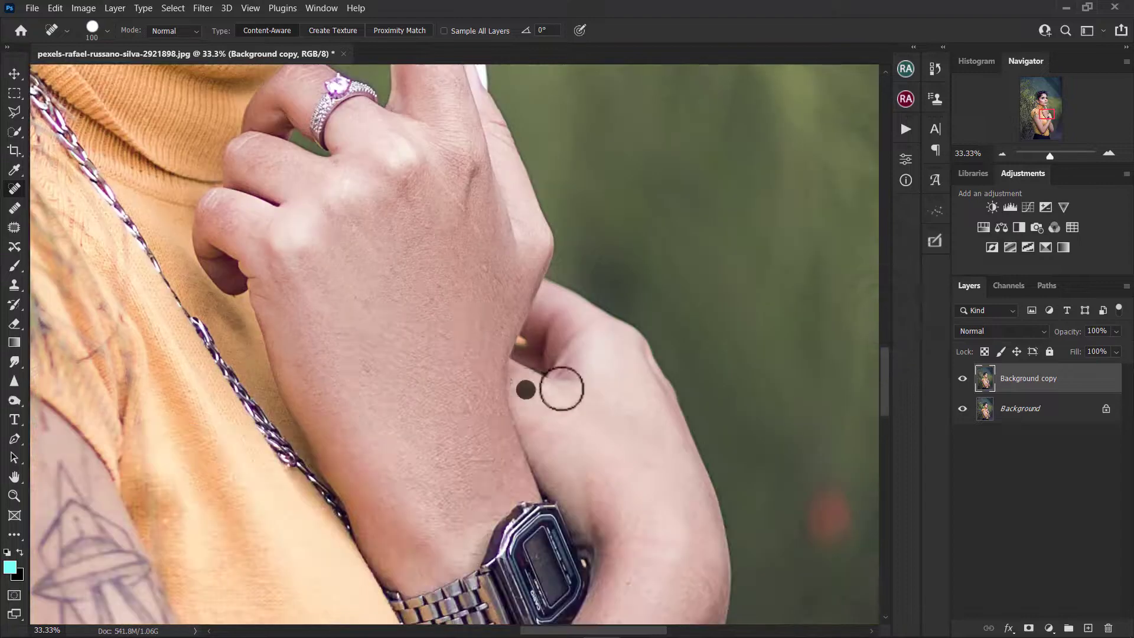
click(493, 273)
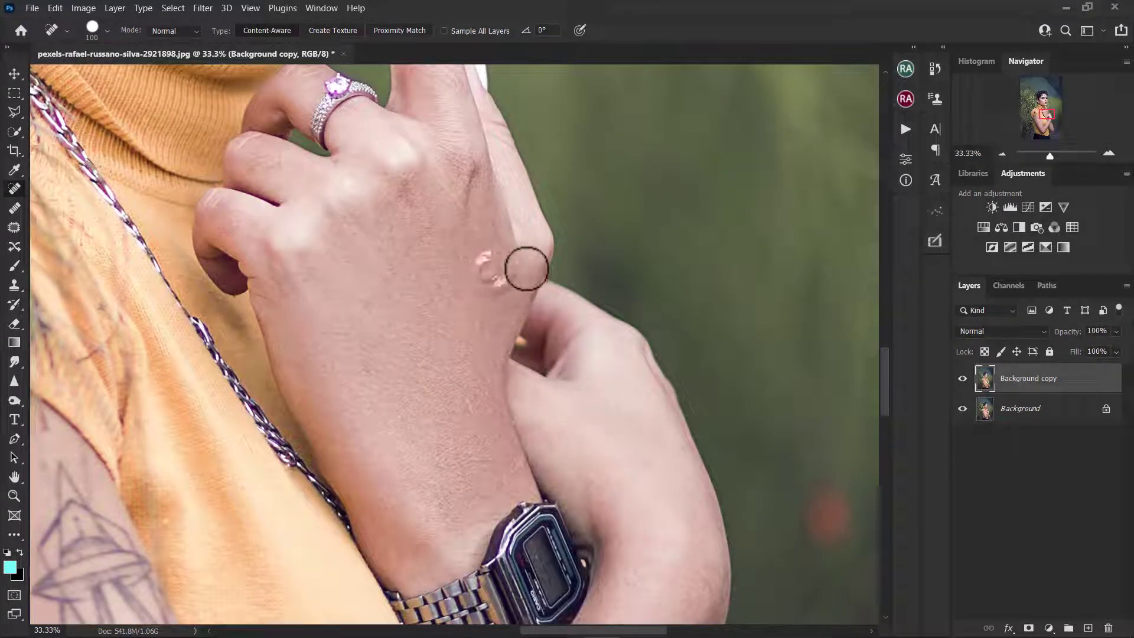
click(457, 199)
click(338, 171)
Heal the blemishes on the back of the raised hand and along the outer forearm beside the watch.
scroll(380, 183, down, 3)
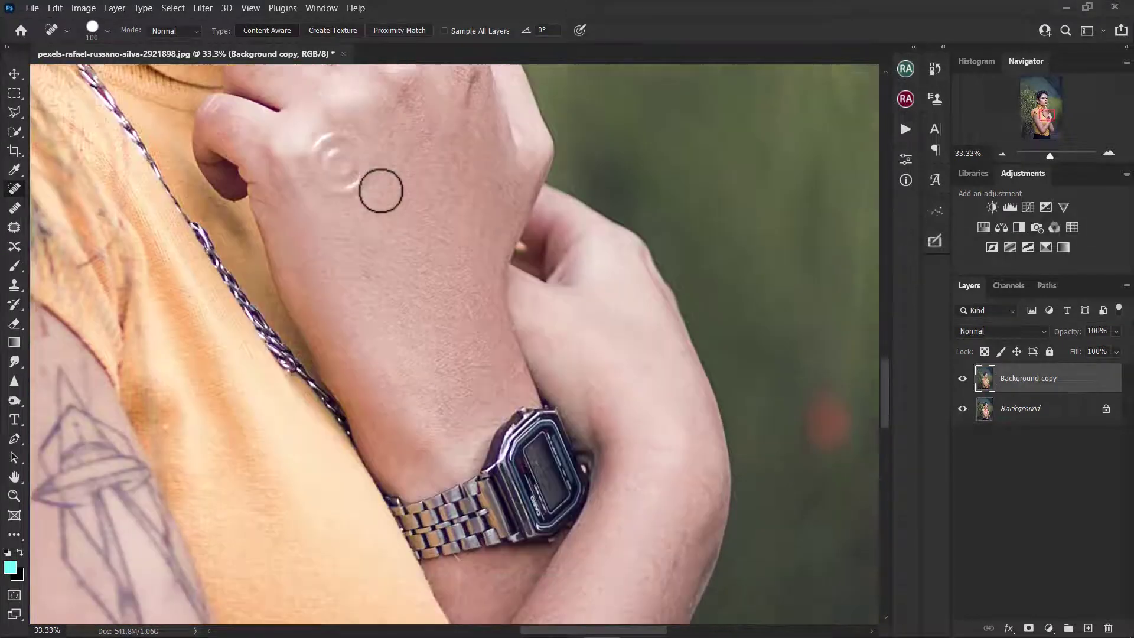
click(471, 246)
click(701, 423)
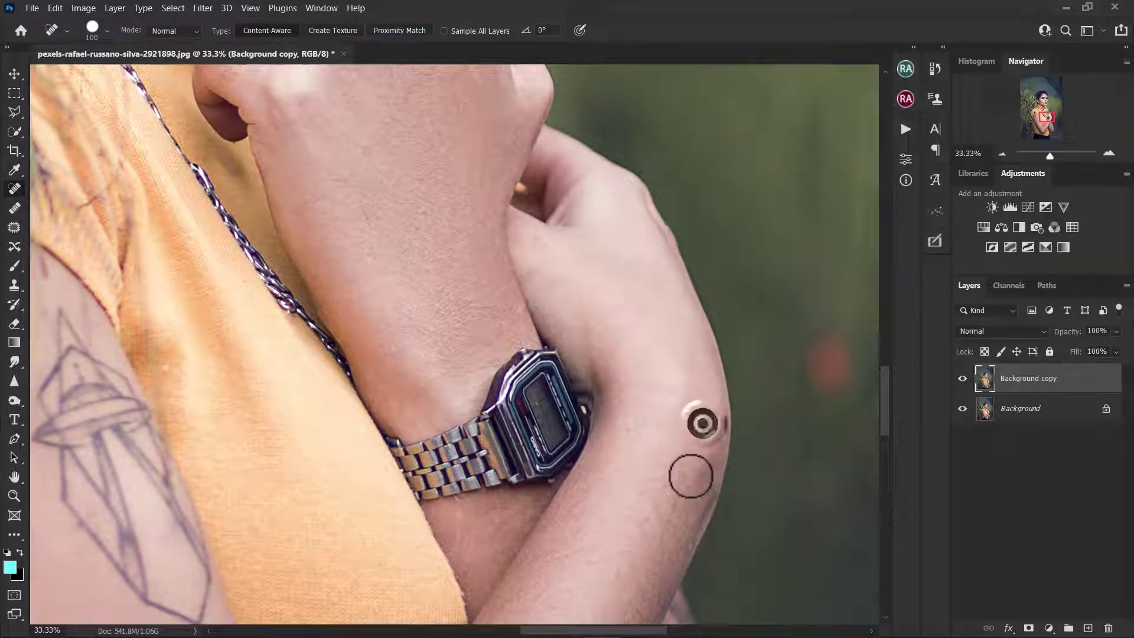
click(673, 493)
Heal two spots on the upper arm between the tattoo and the branches.
mouse_move(884, 408)
mouse_down()
mouse_move(866, 483)
mouse_move(859, 412)
mouse_up()
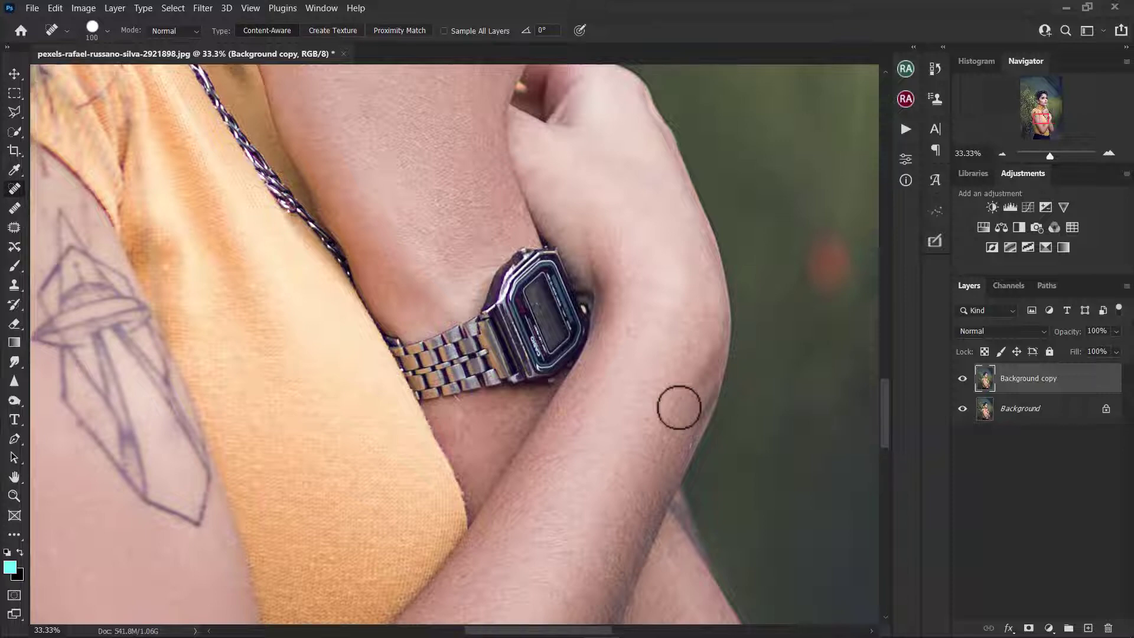
scroll(678, 405, left, 5)
click(193, 293)
click(124, 258)
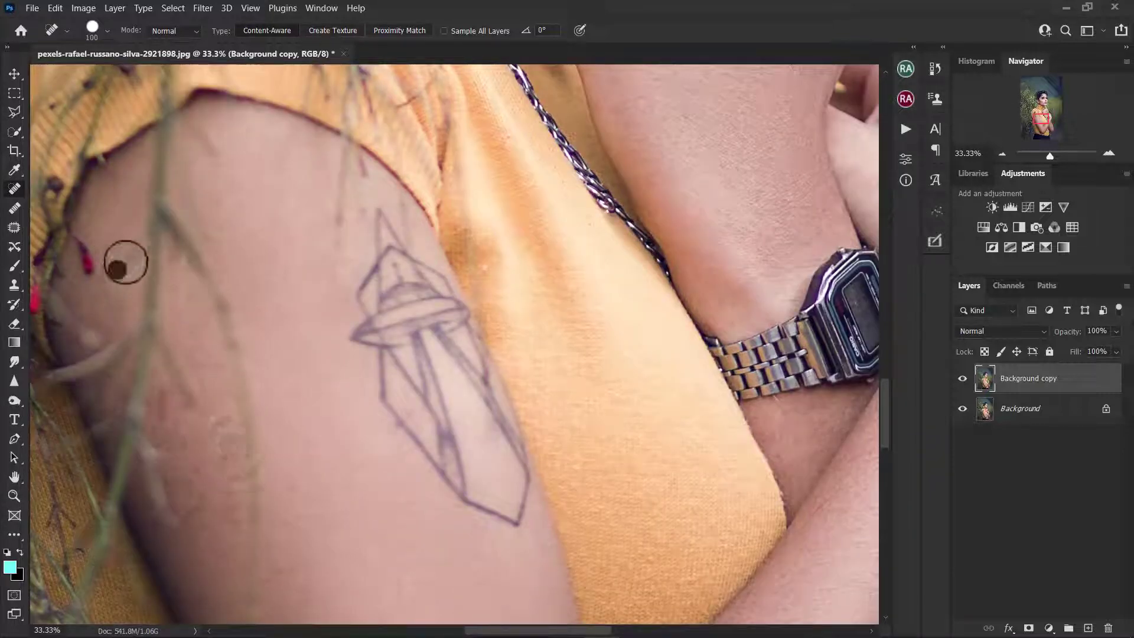
Merge the healed Background copy down into the Background layer.
key(ctrl+minus)
key(ctrl+0)
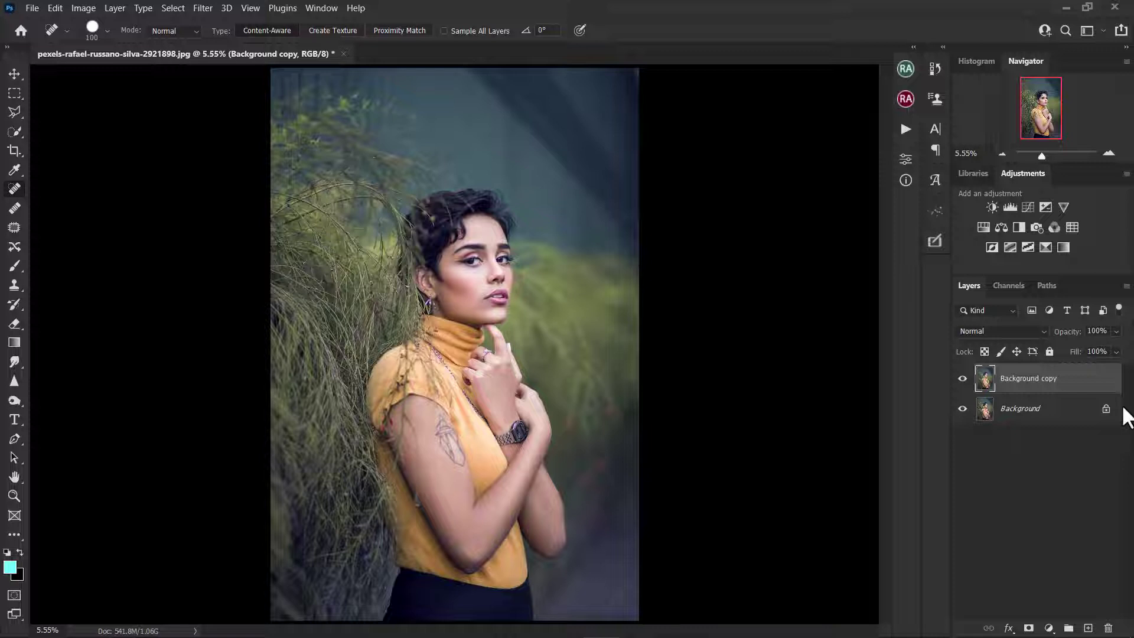
key(ctrl+e)
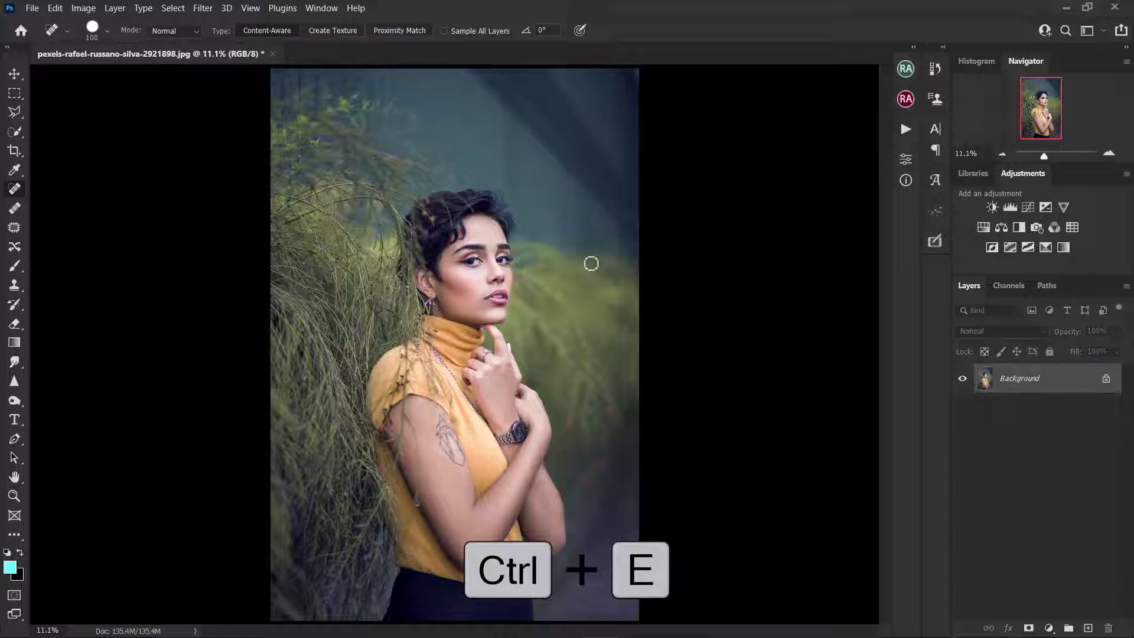
Start a manual 2 Gaussian frequency separation of the Background layer using the Ultimate Retouch extension.
click(936, 241)
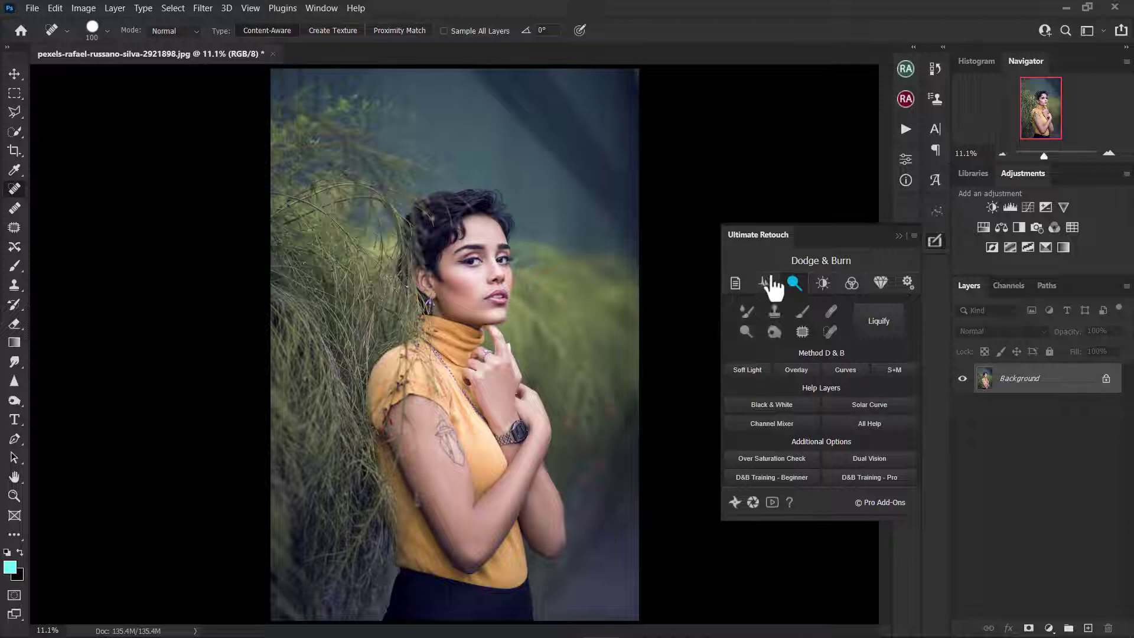
click(766, 282)
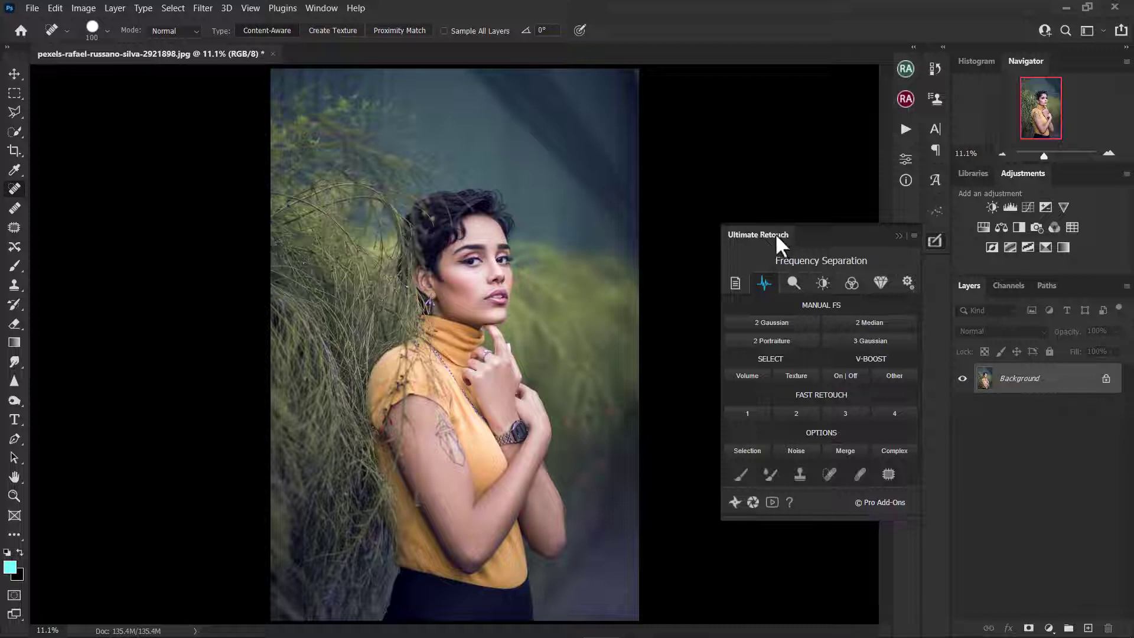
click(782, 321)
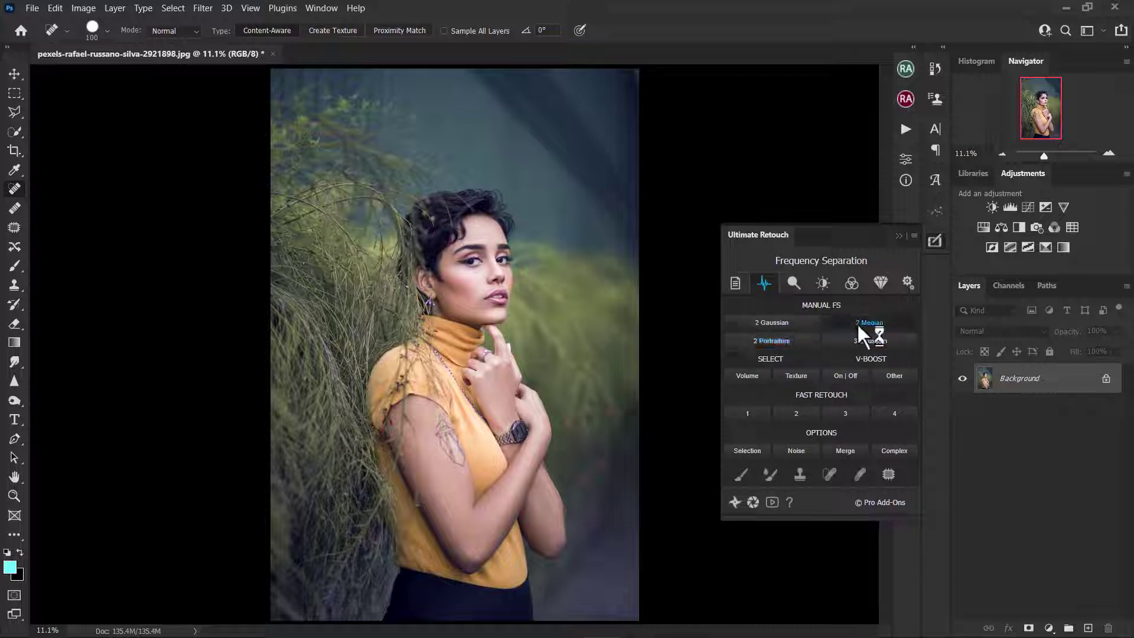
click(796, 337)
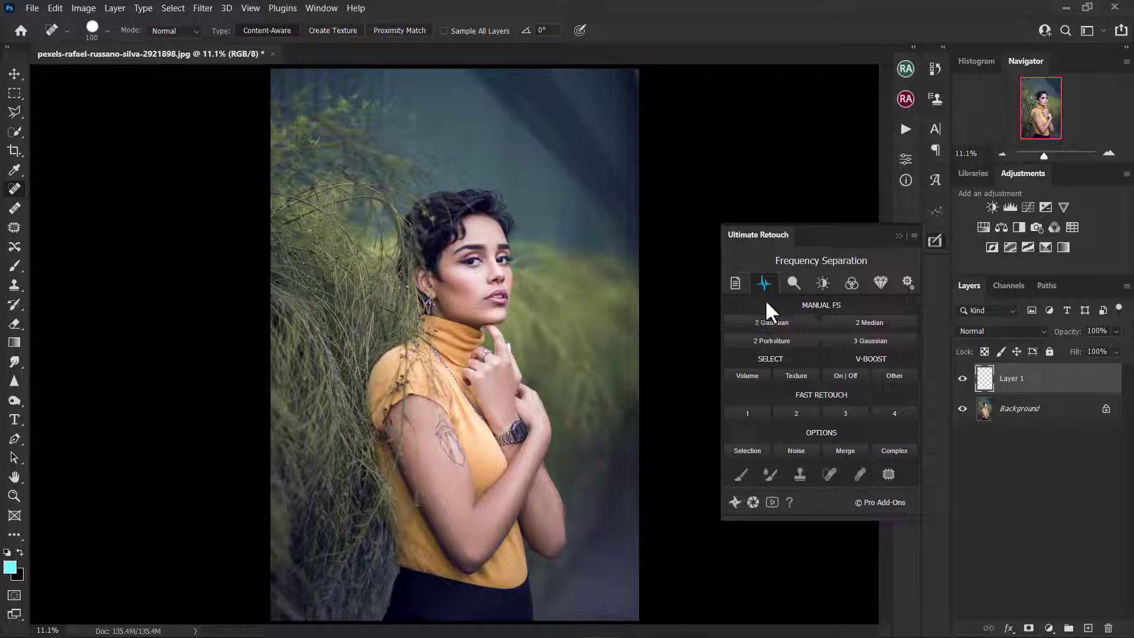
click(470, 288)
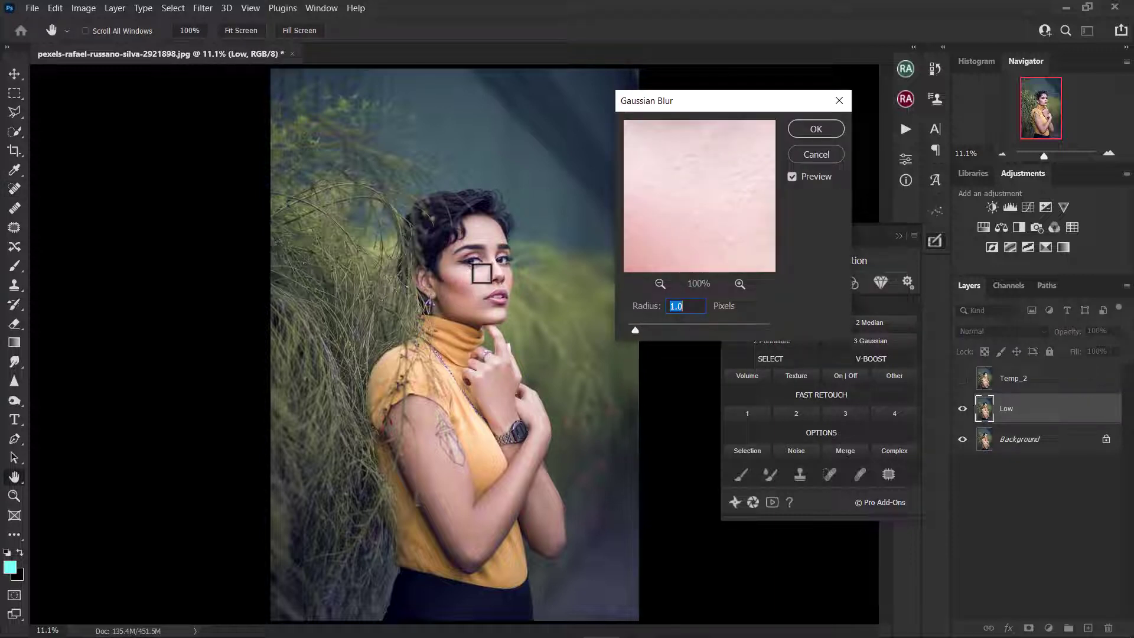
Preview the cheek skin below the eye and apply a Gaussian Blur with a 2.1-pixel radius to the Low layer.
click(479, 272)
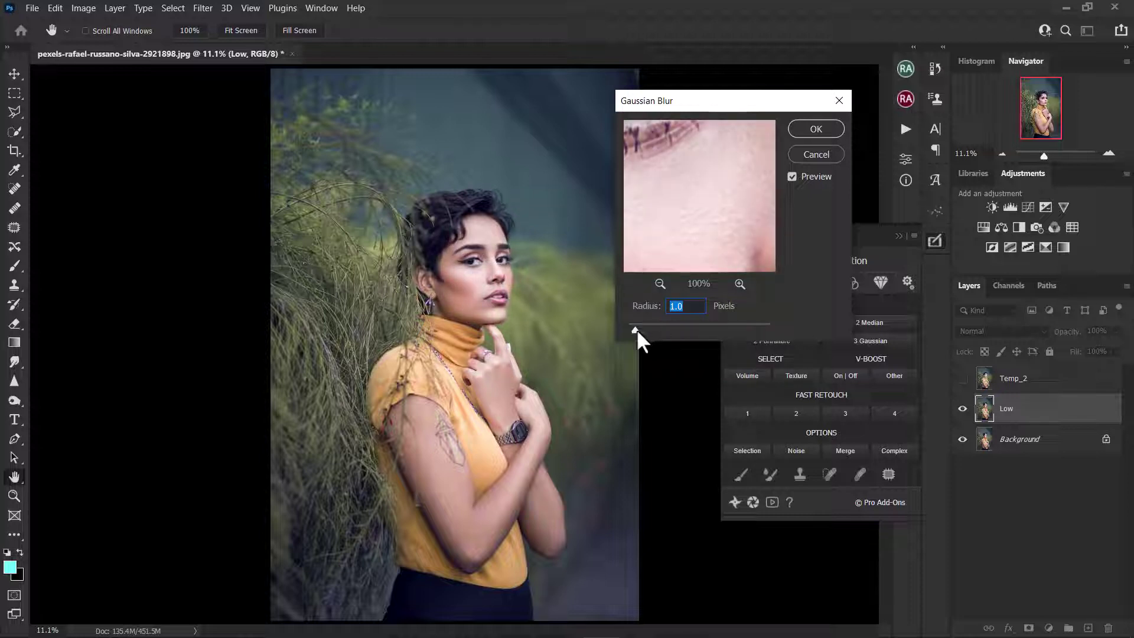
drag(636, 328, 637, 328)
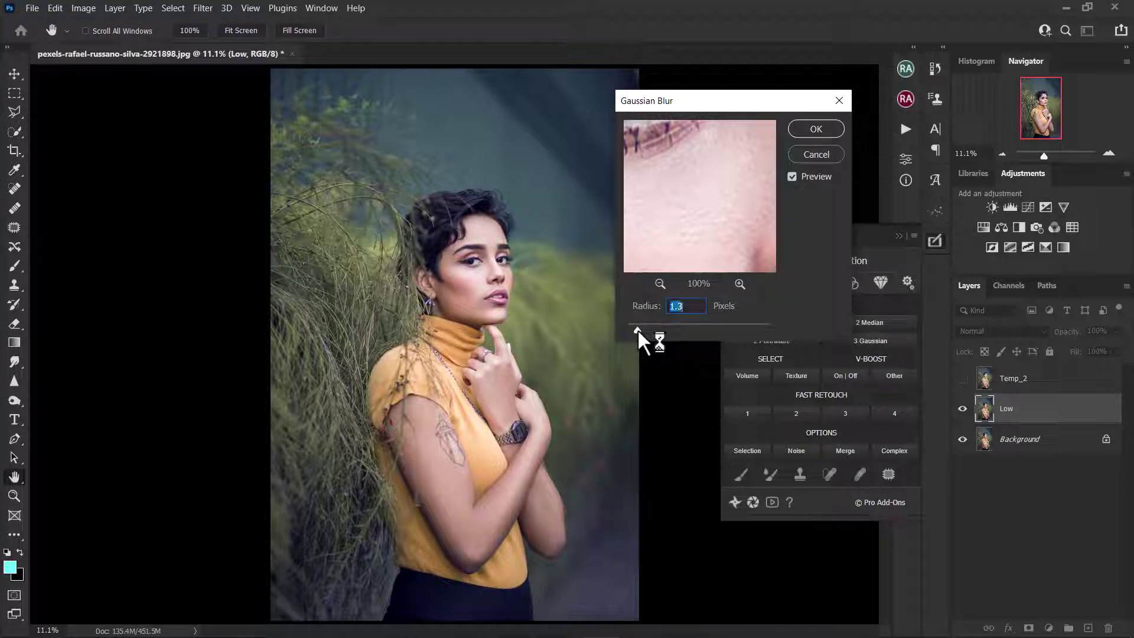
drag(637, 328, 643, 331)
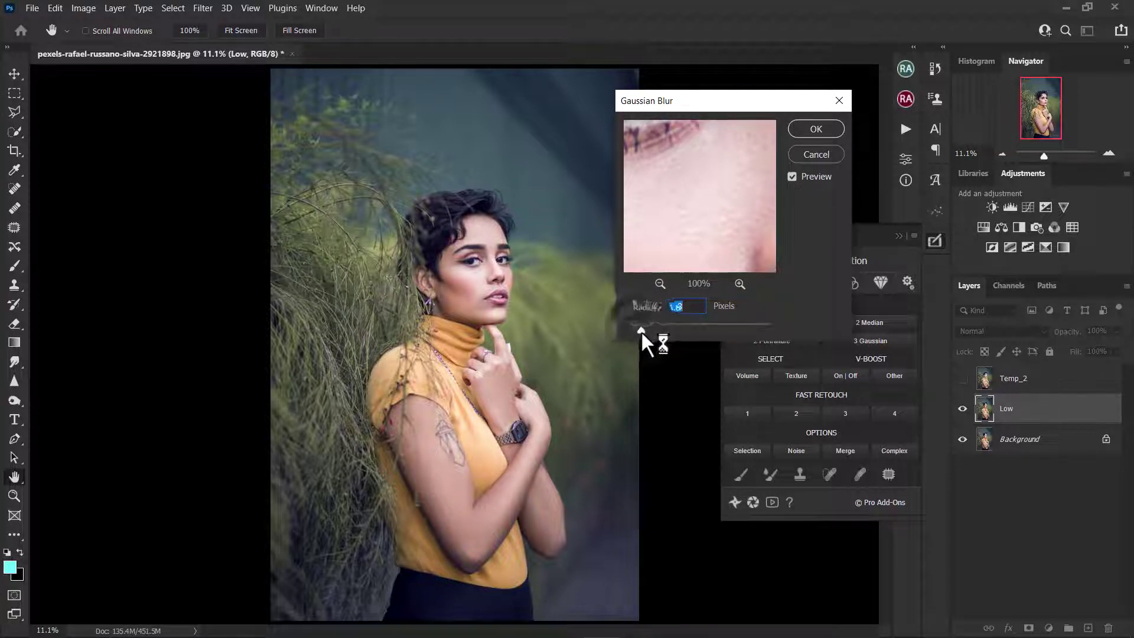
drag(640, 331, 643, 330)
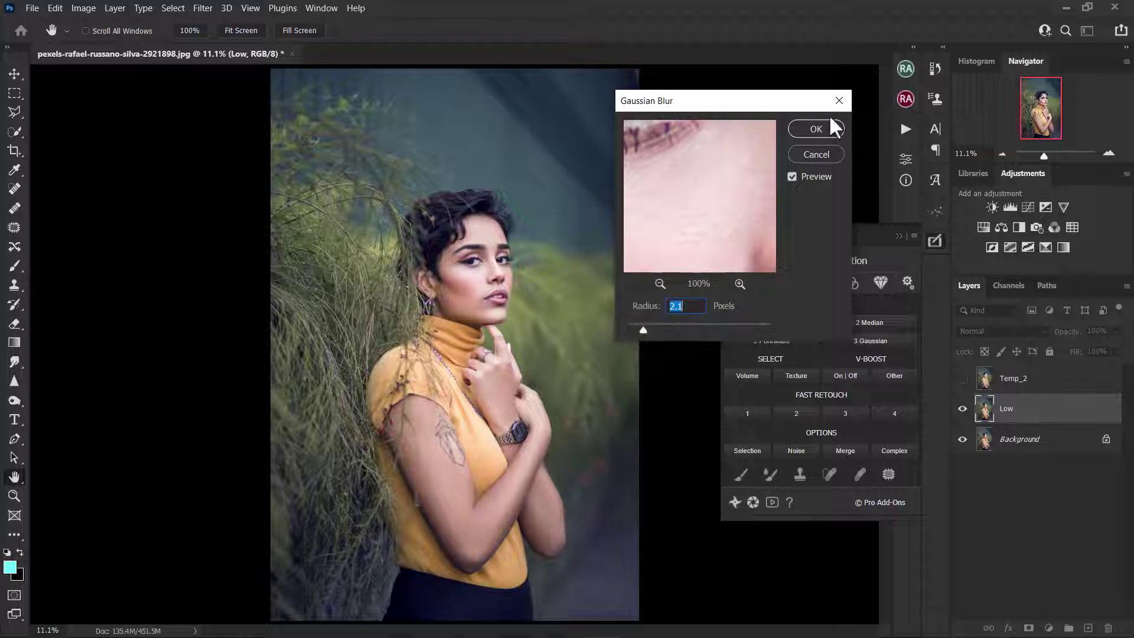
click(813, 129)
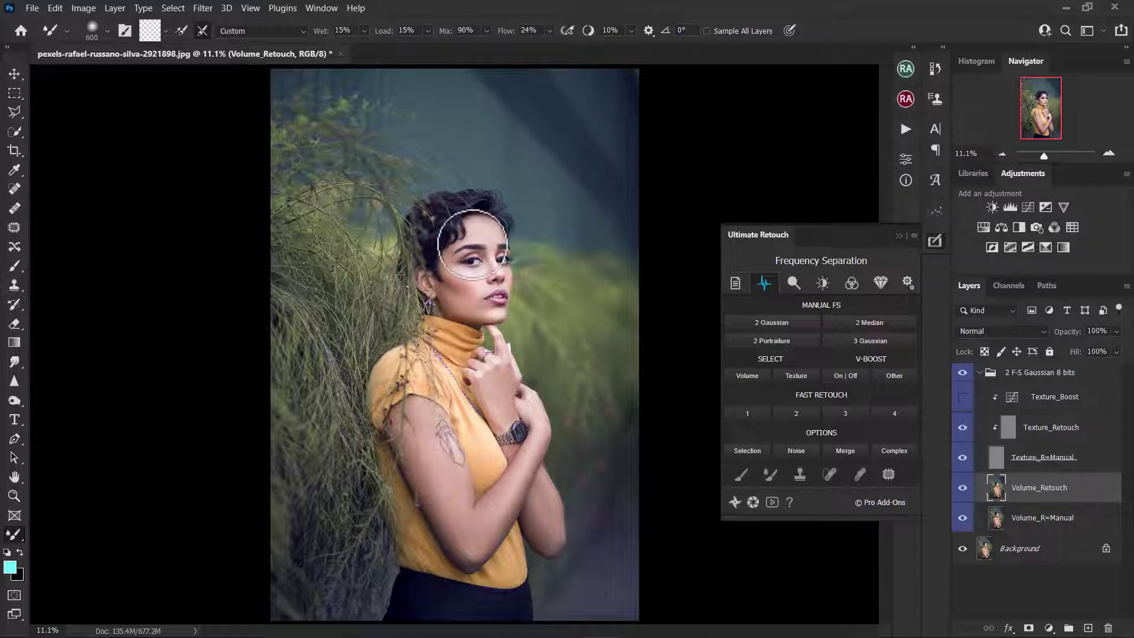
Smooth the skin tones of the forehead and between the eyebrows on the Volume_Retouch layer with the Mixer Brush.
scroll(472, 244, up, 2)
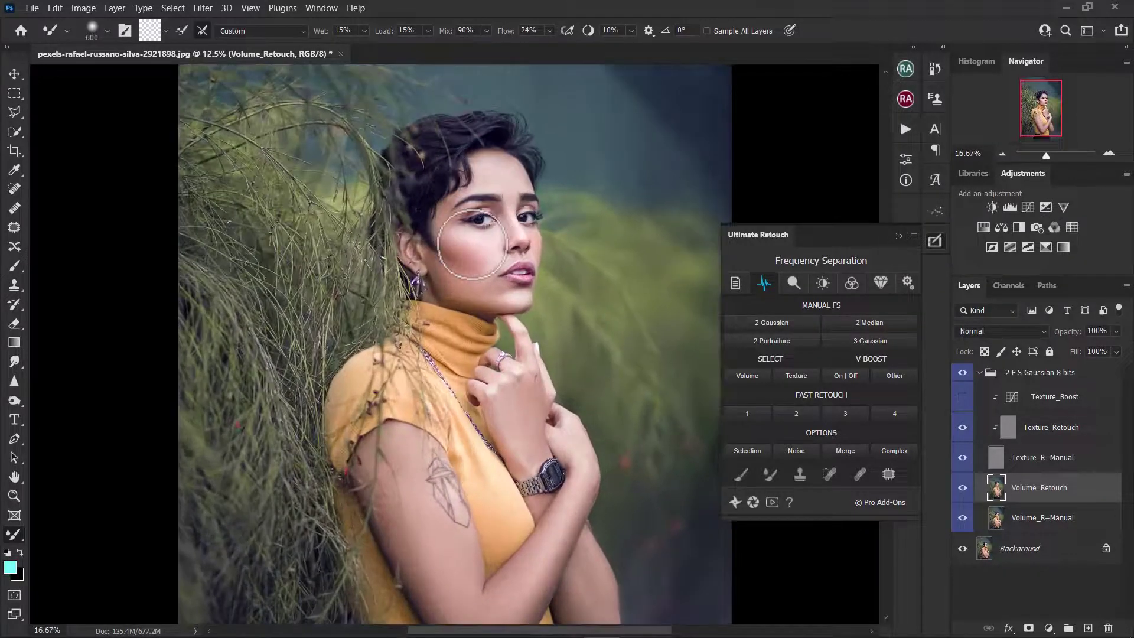
scroll(472, 244, up, 3)
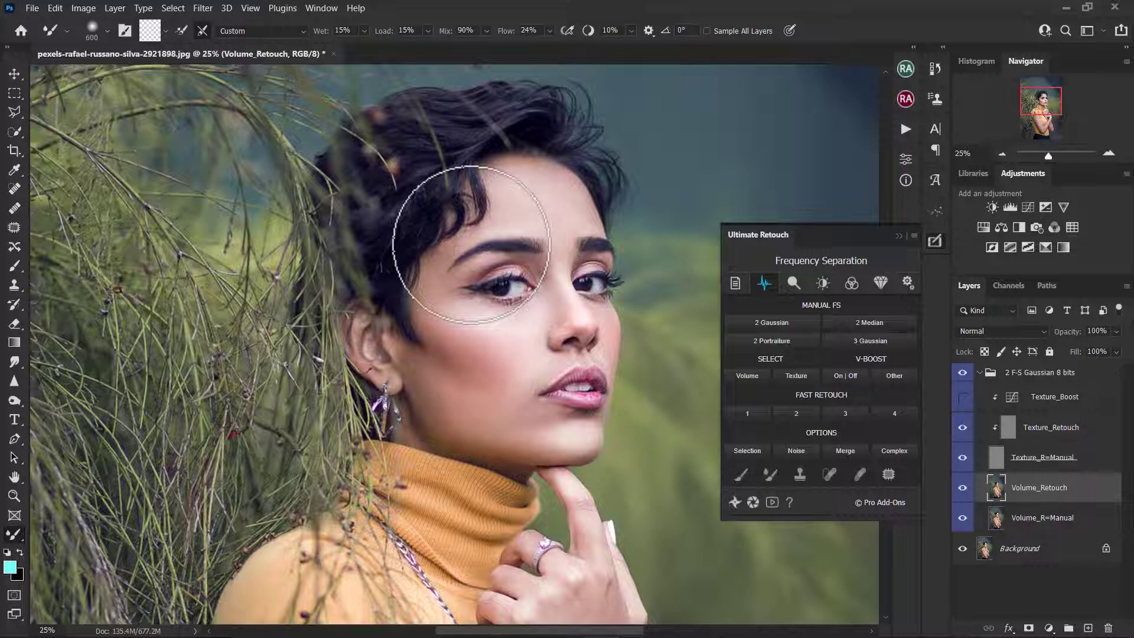
scroll(509, 198, up, 1)
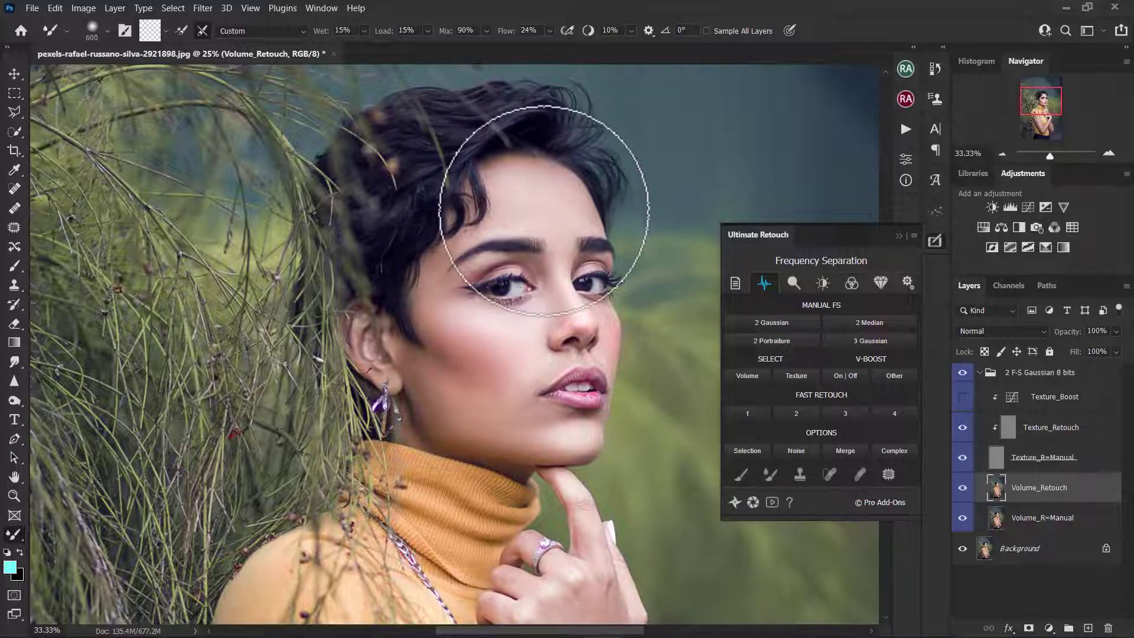
scroll(544, 211, up, 1)
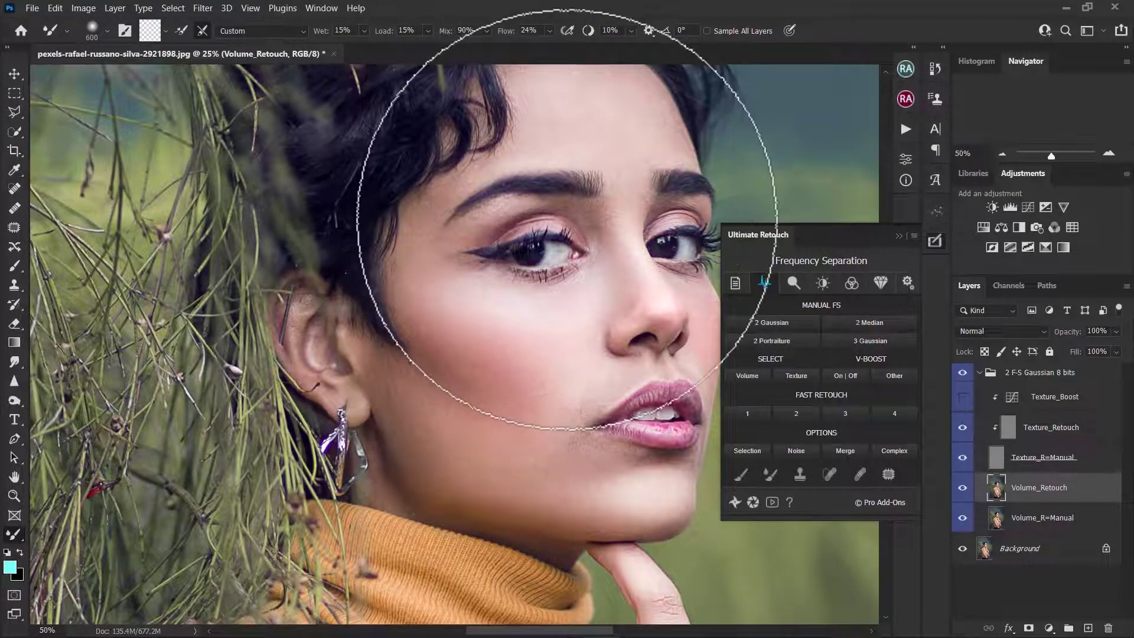
scroll(868, 148, up, 1)
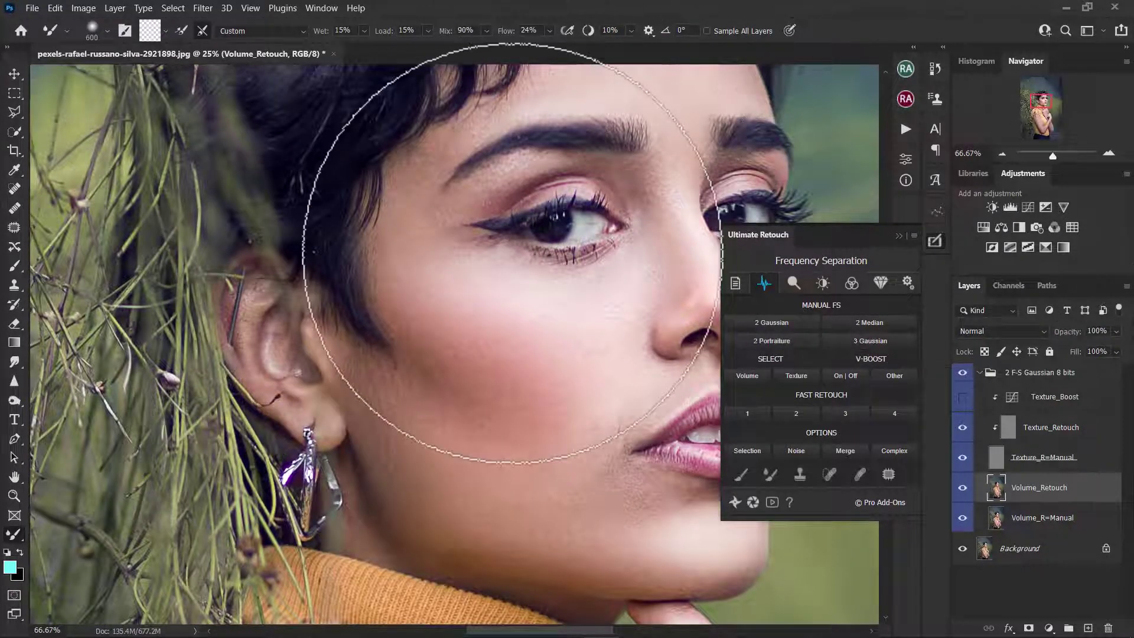
scroll(512, 253, down, 1)
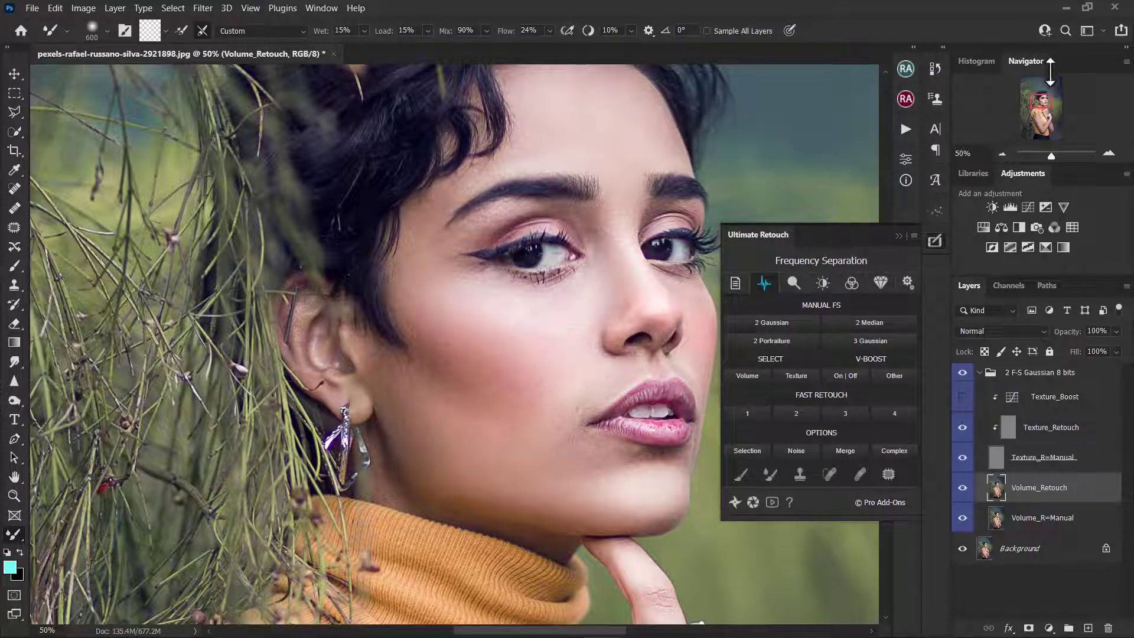
drag(1041, 102, 1042, 101)
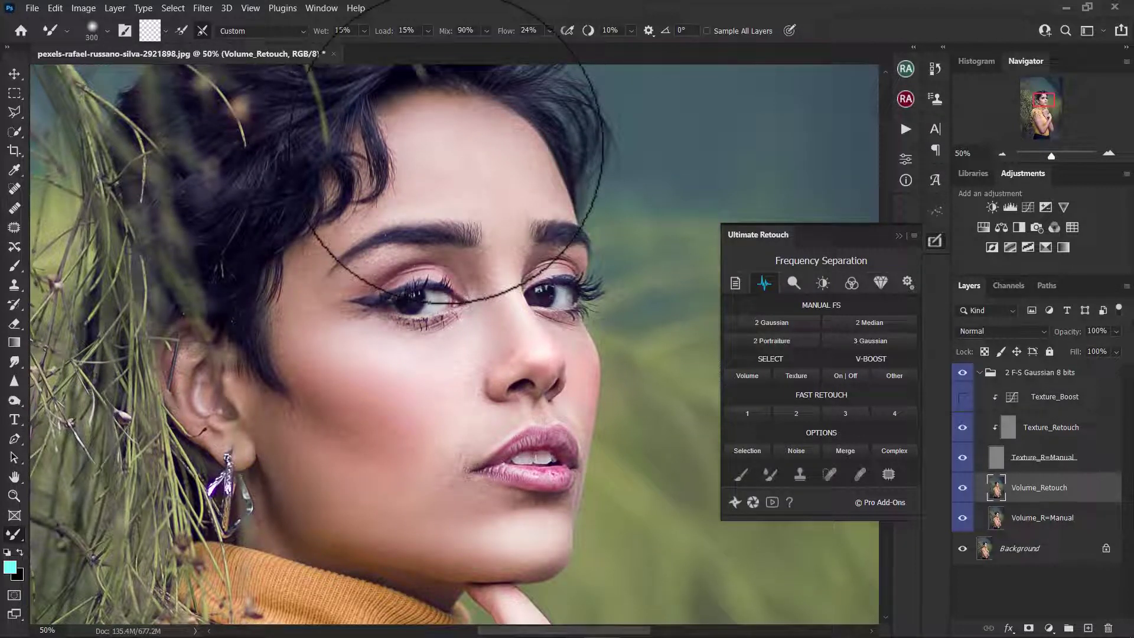
mouse_move(455, 156)
mouse_down()
mouse_move(416, 159)
mouse_move(405, 105)
mouse_move(437, 116)
mouse_move(420, 117)
mouse_move(446, 134)
mouse_move(428, 146)
mouse_move(493, 139)
mouse_move(527, 188)
mouse_move(491, 195)
mouse_move(506, 186)
mouse_move(471, 183)
mouse_move(442, 208)
mouse_move(444, 172)
mouse_move(421, 199)
mouse_move(401, 194)
mouse_move(424, 181)
mouse_move(425, 152)
mouse_move(431, 178)
mouse_move(447, 167)
mouse_move(447, 185)
mouse_move(478, 167)
mouse_move(434, 129)
mouse_move(467, 117)
mouse_move(514, 157)
mouse_move(411, 185)
mouse_move(374, 244)
mouse_move(331, 237)
mouse_move(361, 232)
mouse_move(355, 225)
mouse_move(334, 262)
mouse_move(295, 284)
mouse_move(362, 214)
mouse_move(317, 295)
mouse_move(325, 340)
mouse_move(452, 361)
mouse_move(402, 328)
mouse_move(392, 349)
mouse_move(517, 337)
mouse_move(488, 254)
mouse_move(353, 284)
mouse_move(479, 255)
mouse_move(484, 270)
mouse_move(512, 258)
mouse_move(514, 215)
mouse_move(539, 254)
mouse_up()
key(bracketleft)
key(bracketleft)
key(bracketleft)
key(bracketleft)
key(bracketleft)
key(bracketleft)
key(bracketleft)
key(bracketleft)
key(bracketright)
key(bracketright)
key(bracketright)
key(bracketright)
key(bracketright)
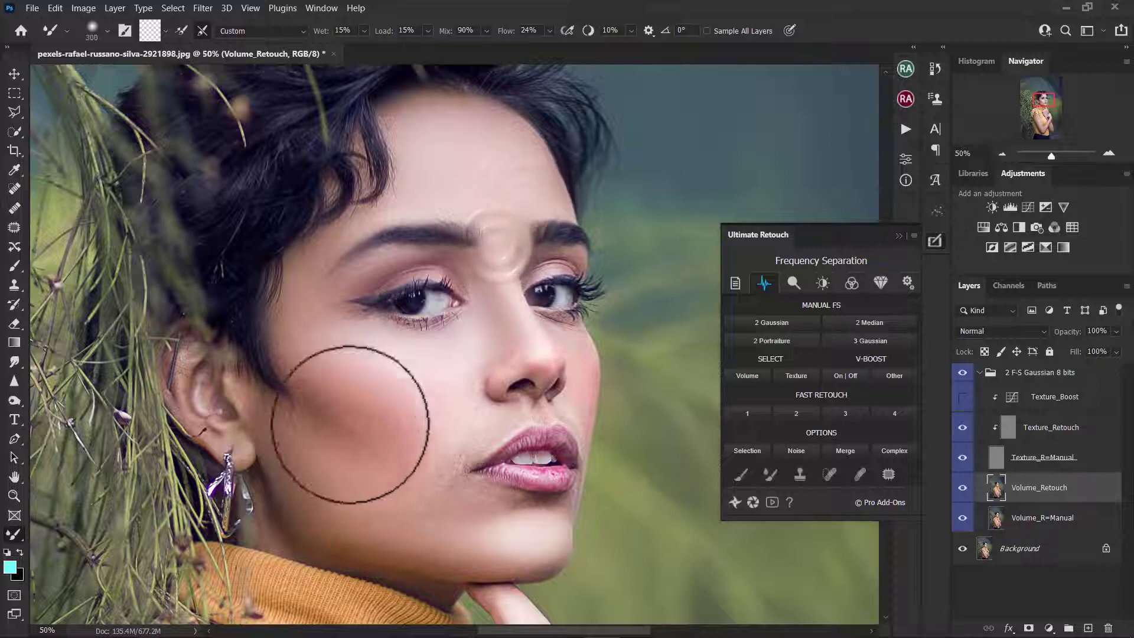
Blend the tones across the cheeks and around the mouth, reducing the Mixer Brush to 175, and undo the stray stroke.
mouse_move(350, 424)
mouse_down()
mouse_move(377, 410)
mouse_move(298, 345)
mouse_move(310, 271)
mouse_move(423, 393)
mouse_move(459, 455)
mouse_move(415, 497)
mouse_move(423, 503)
mouse_move(328, 506)
mouse_move(291, 459)
mouse_move(335, 481)
mouse_move(391, 465)
mouse_move(450, 441)
mouse_move(462, 396)
mouse_move(440, 487)
mouse_move(455, 518)
mouse_move(476, 505)
mouse_move(528, 550)
mouse_move(441, 536)
mouse_move(309, 481)
mouse_move(411, 539)
mouse_move(547, 521)
mouse_move(493, 498)
mouse_move(524, 495)
mouse_move(489, 432)
mouse_move(565, 420)
mouse_move(584, 390)
mouse_move(556, 334)
mouse_move(570, 392)
mouse_up()
key(bracketleft)
key(bracketleft)
key(bracketleft)
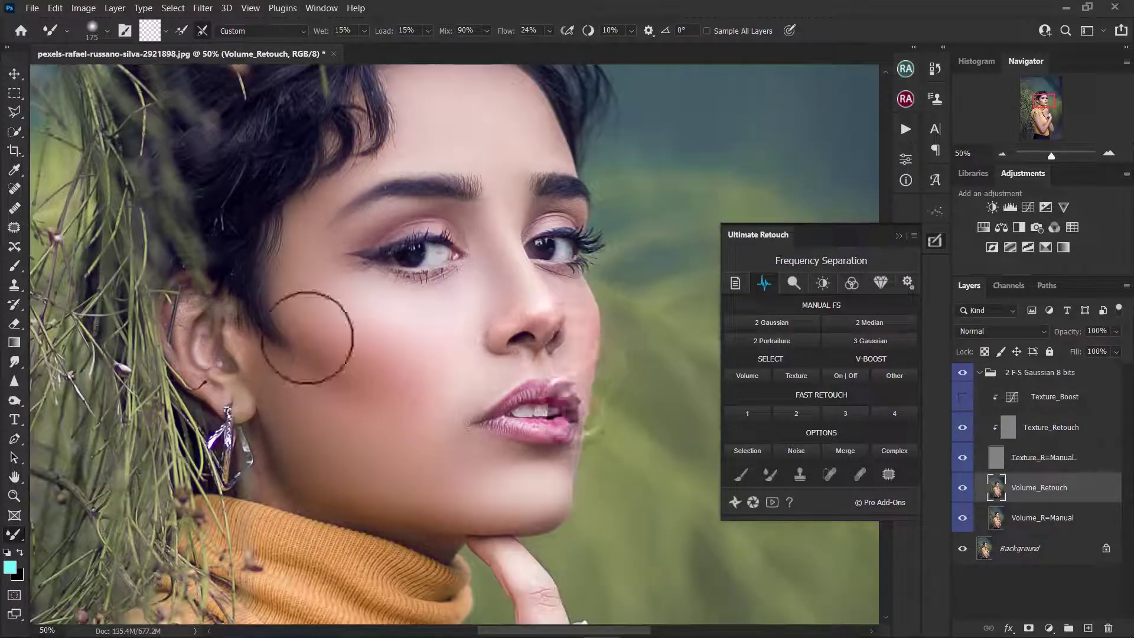
mouse_move(212, 322)
mouse_down()
mouse_move(201, 330)
mouse_move(203, 317)
mouse_up()
key(ctrl+z)
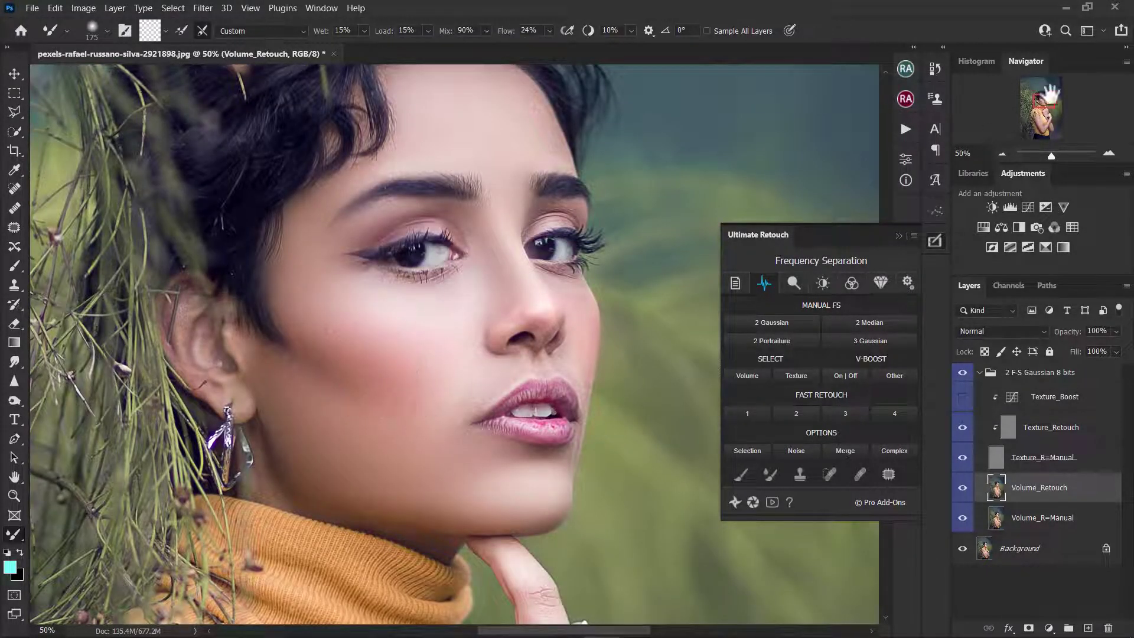
Smooth the raised index finger and the back of that hand, using a Mixer Brush size of 400 and then 250.
mouse_move(1049, 97)
mouse_down()
mouse_move(1049, 120)
mouse_move(1044, 111)
mouse_up()
mouse_move(493, 284)
mouse_down()
mouse_move(506, 329)
mouse_move(547, 381)
mouse_move(545, 370)
mouse_move(532, 457)
mouse_move(563, 444)
mouse_move(506, 432)
mouse_move(552, 437)
mouse_move(432, 579)
mouse_move(459, 552)
mouse_move(440, 537)
mouse_move(489, 539)
mouse_move(473, 466)
mouse_up()
key(bracketright)
key(bracketright)
key(bracketright)
key(bracketright)
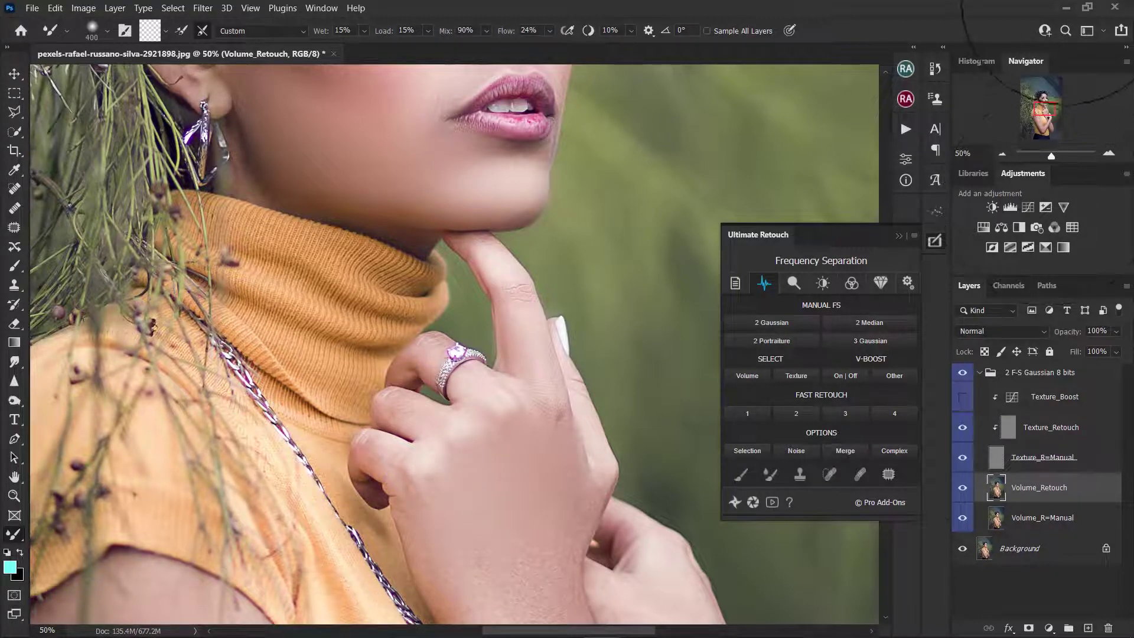
key(bracketleft)
key(bracketleft)
drag(556, 499, 555, 519)
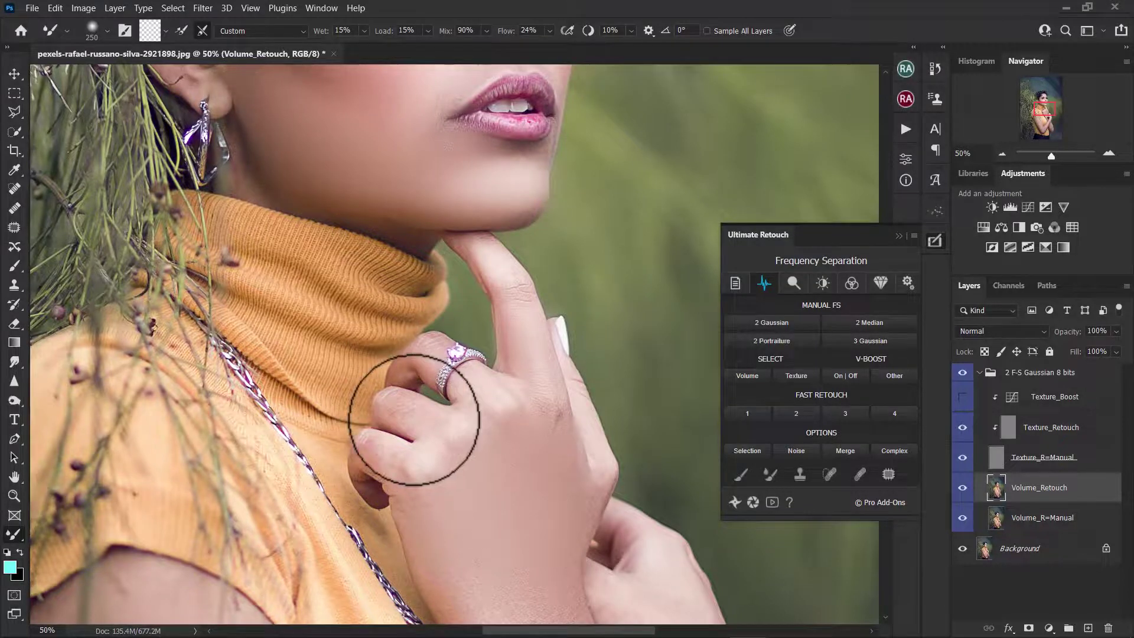
Blend the bent fingers and knuckles below the ring, reducing the Mixer Brush to 150.
mouse_move(414, 420)
mouse_down()
mouse_move(443, 410)
mouse_move(417, 425)
mouse_move(432, 420)
mouse_up()
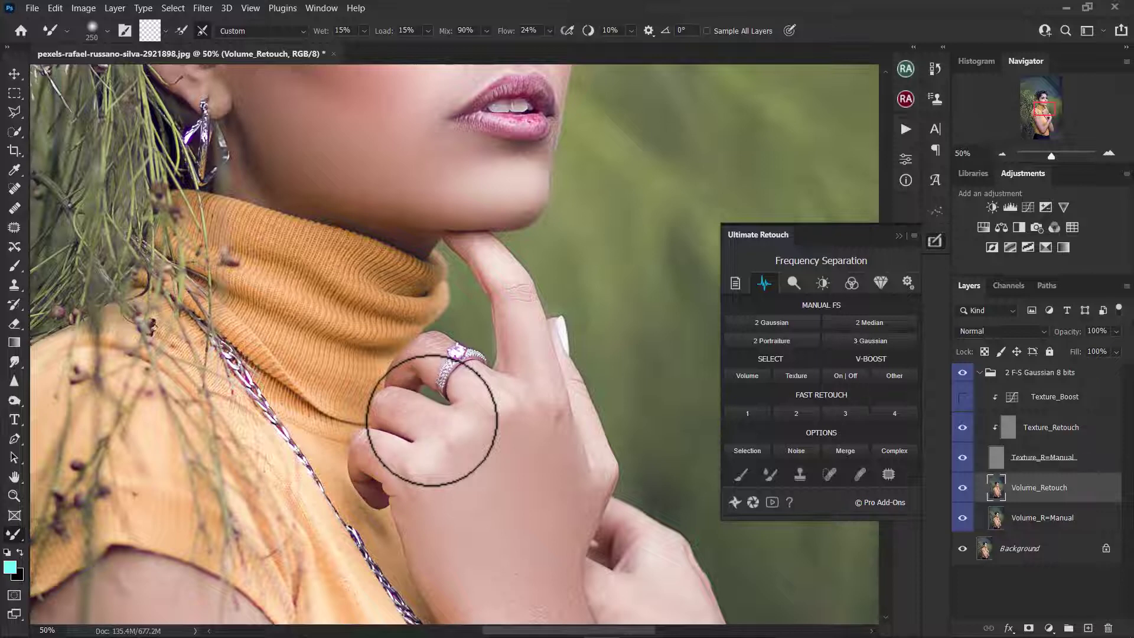
key(bracketleft)
key(bracketleft)
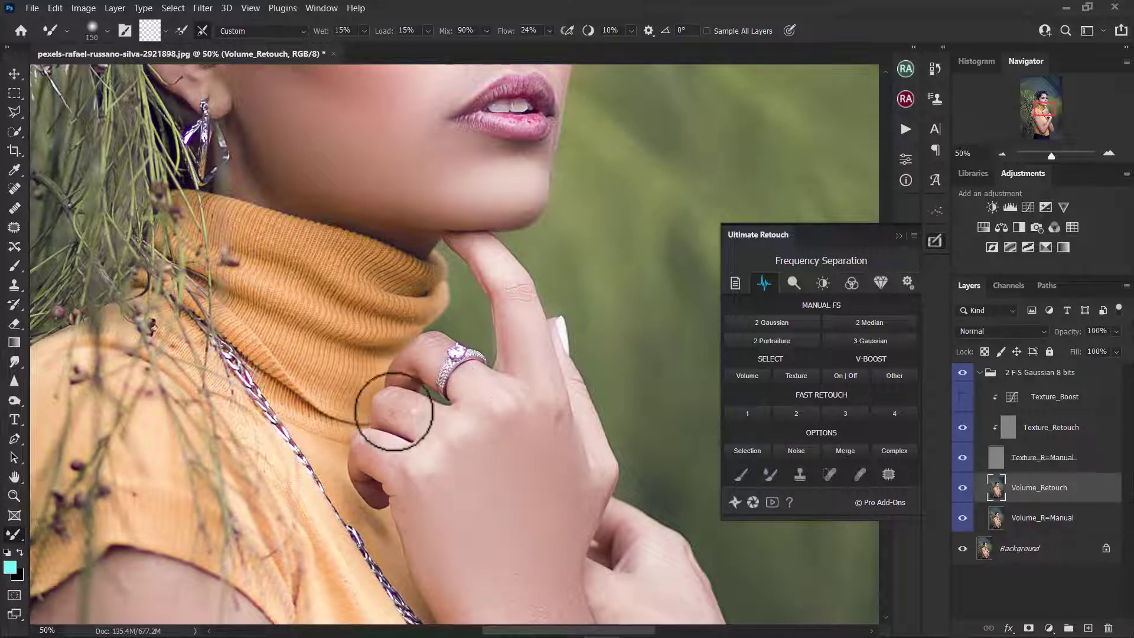
mouse_move(392, 398)
mouse_down()
mouse_move(436, 413)
mouse_move(395, 460)
mouse_move(382, 442)
mouse_move(480, 380)
mouse_move(433, 347)
mouse_move(543, 430)
mouse_up()
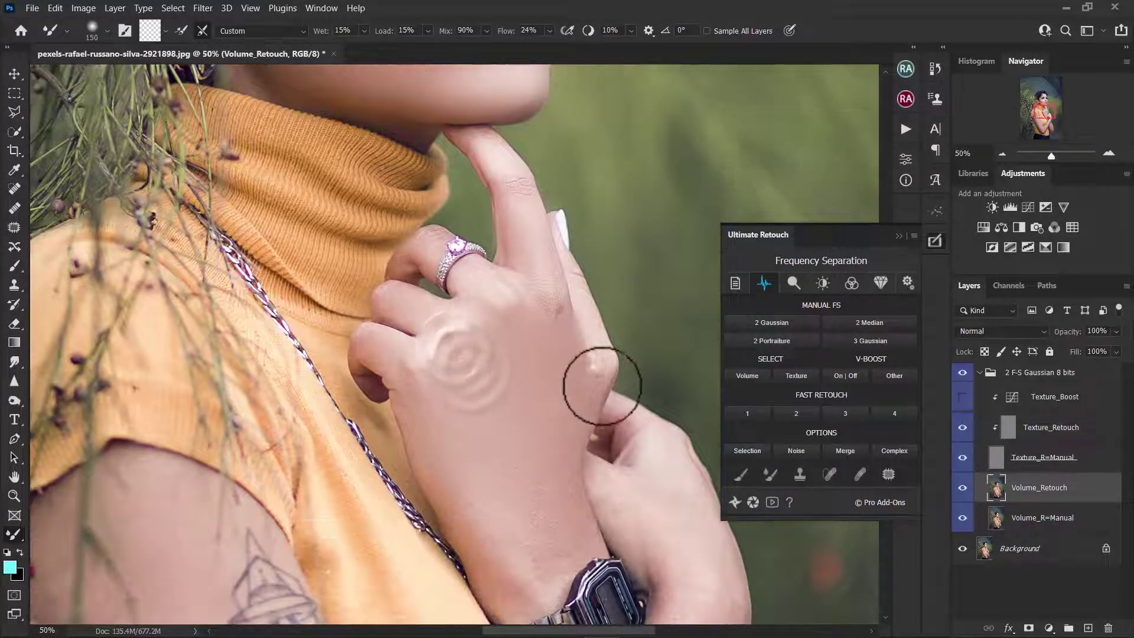
Smooth the outer knuckle and the second hand beside the watch with the Mixer Brush, undoing the misplaced stroke.
mouse_move(600, 380)
mouse_down()
mouse_move(556, 570)
mouse_move(493, 569)
mouse_move(677, 509)
mouse_up()
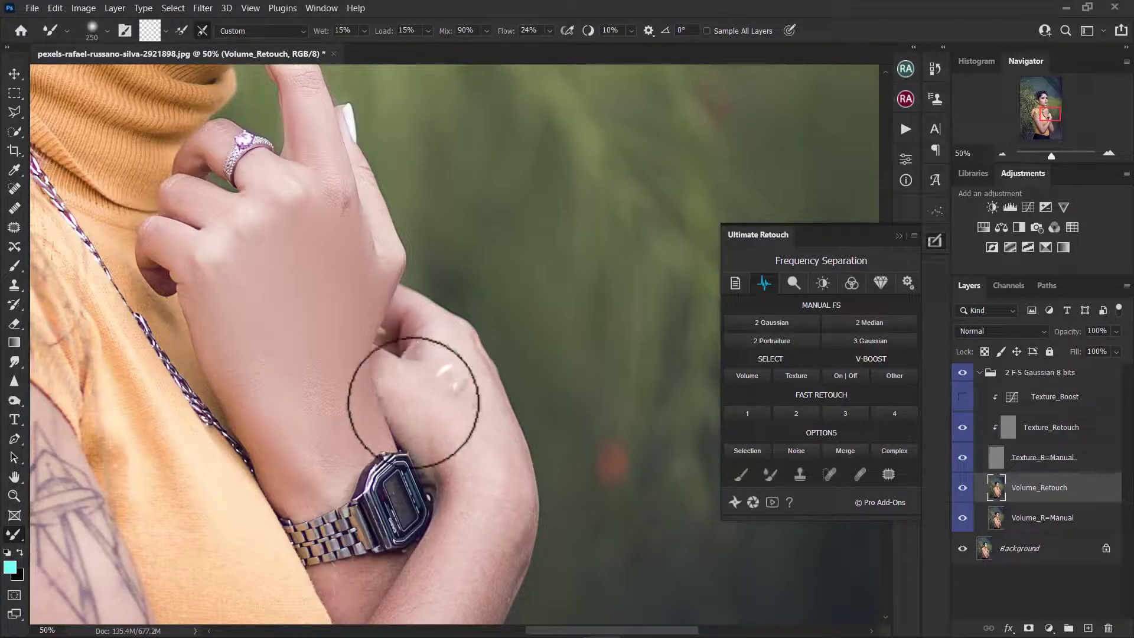
mouse_move(414, 402)
mouse_down()
mouse_move(519, 544)
mouse_move(481, 481)
mouse_move(628, 400)
mouse_up()
key(ctrl+z)
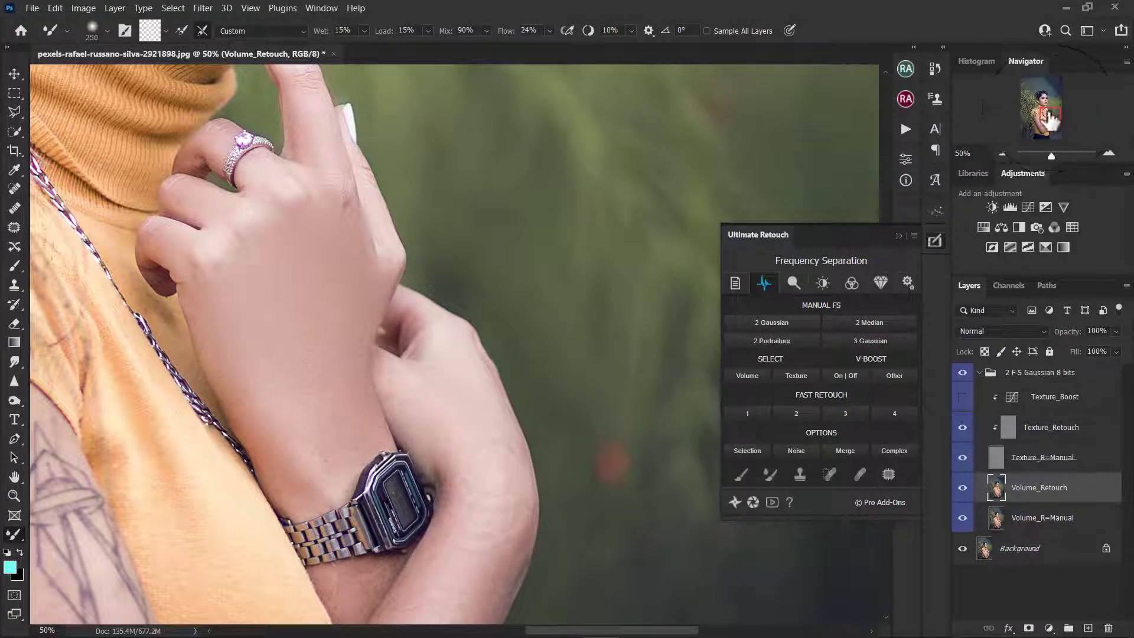
Smooth the rear arm down to its elbow with a Mixer Brush size of 400, undoing the last stroke.
click(1048, 127)
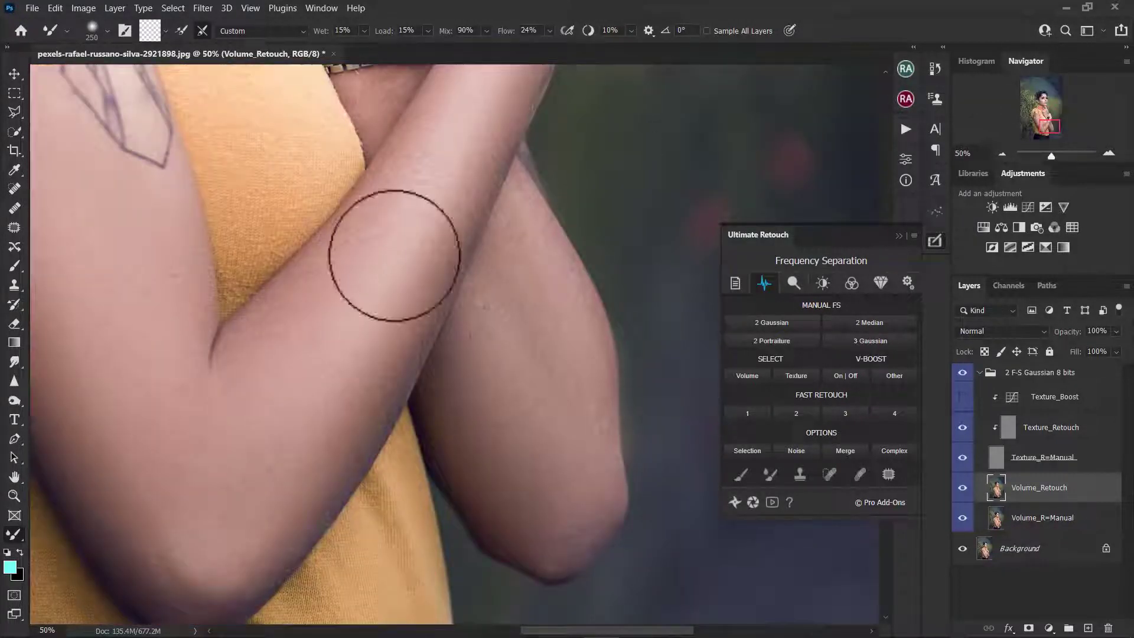
key(bracketright)
key(bracketright)
drag(512, 245, 539, 452)
drag(539, 458, 516, 491)
mouse_move(519, 281)
mouse_down()
mouse_move(554, 372)
mouse_move(555, 477)
mouse_up()
key(ctrl+z)
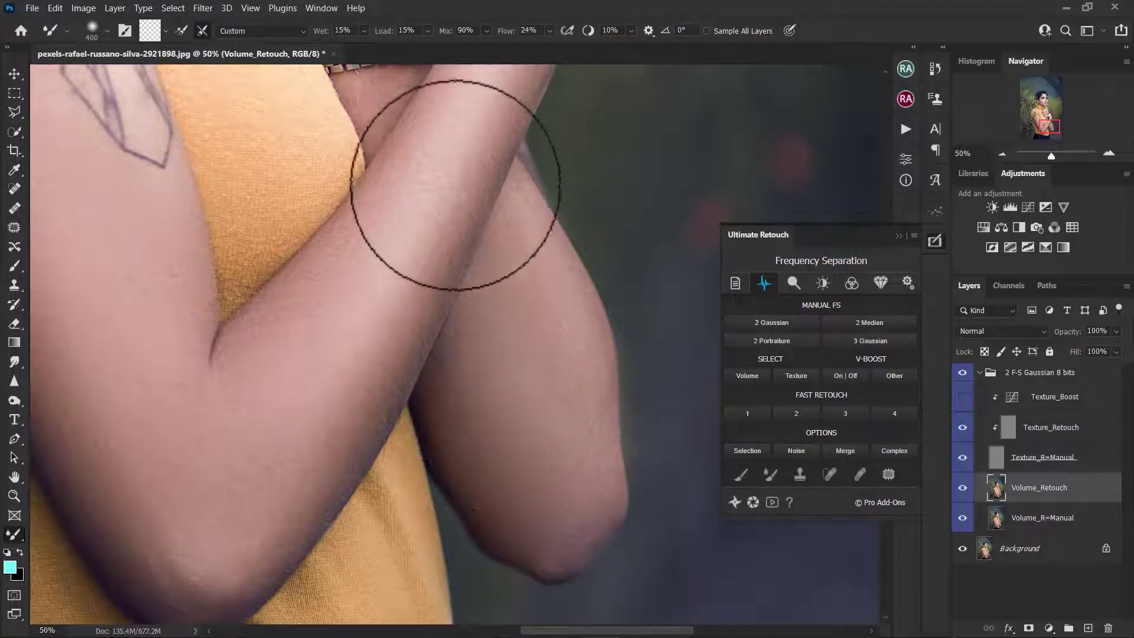
Blend the skin along the front forearm from the wrist to the elbow, reducing the Mixer Brush to 250.
drag(472, 163, 468, 127)
key(bracketleft)
key(bracketleft)
mouse_move(367, 341)
mouse_down()
mouse_move(344, 430)
mouse_move(240, 454)
mouse_up()
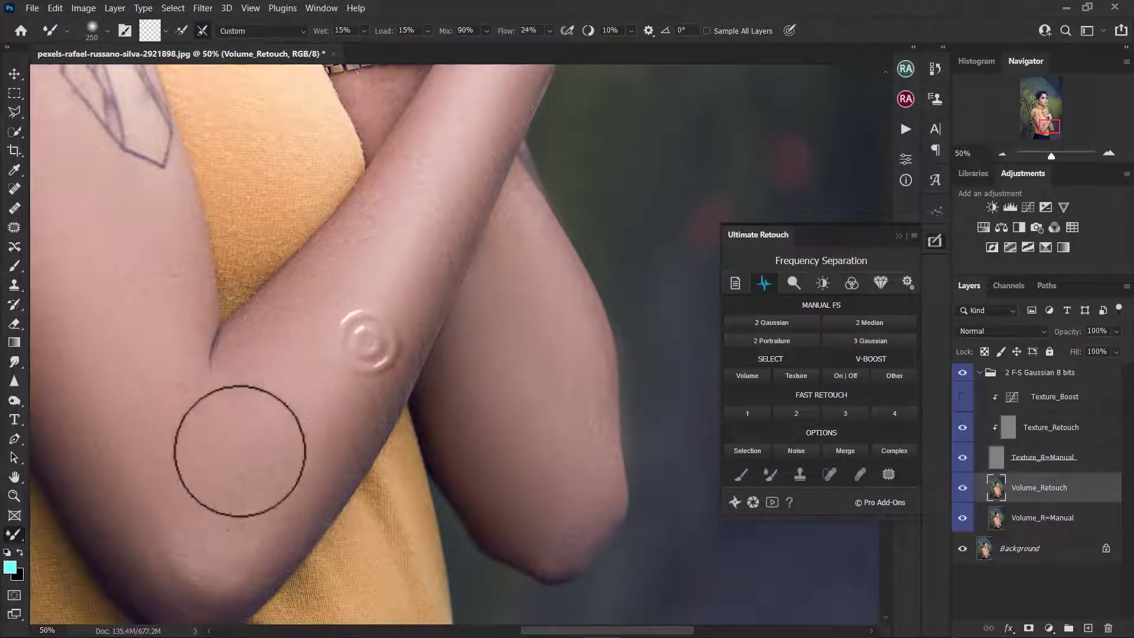
drag(289, 405, 448, 120)
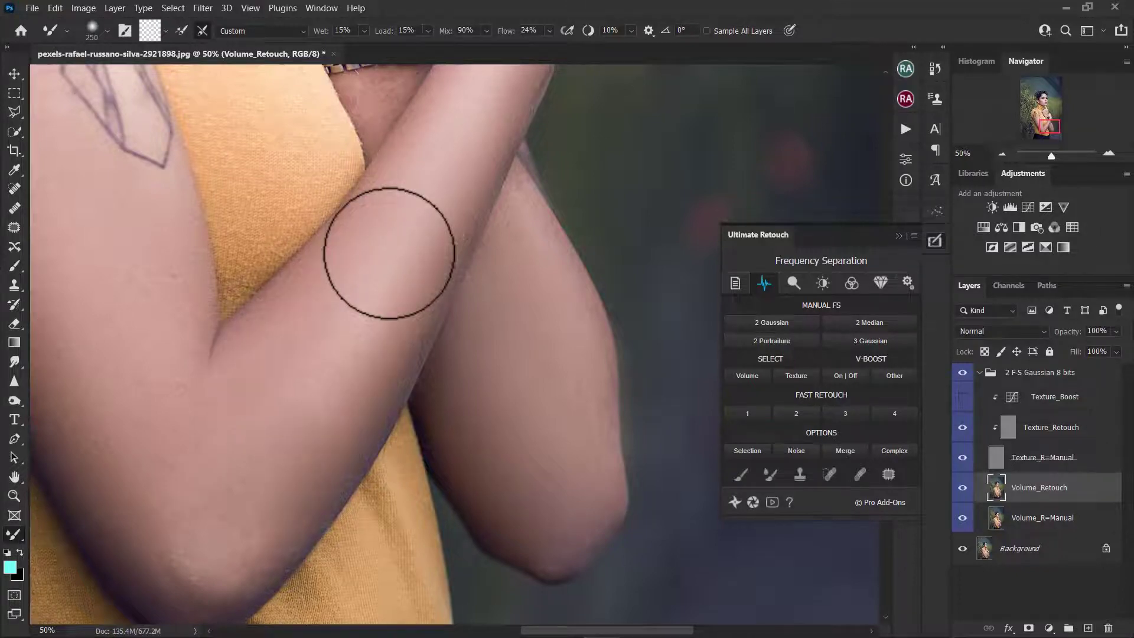
Smooth the upper arm between the tattoo and the elbow, enlarging the Mixer Brush to 400.
scroll(389, 254, left, 4)
scroll(390, 254, right, 2)
drag(478, 320, 486, 215)
mouse_move(452, 252)
mouse_down()
mouse_move(359, 130)
mouse_move(388, 336)
mouse_up()
drag(353, 298, 362, 281)
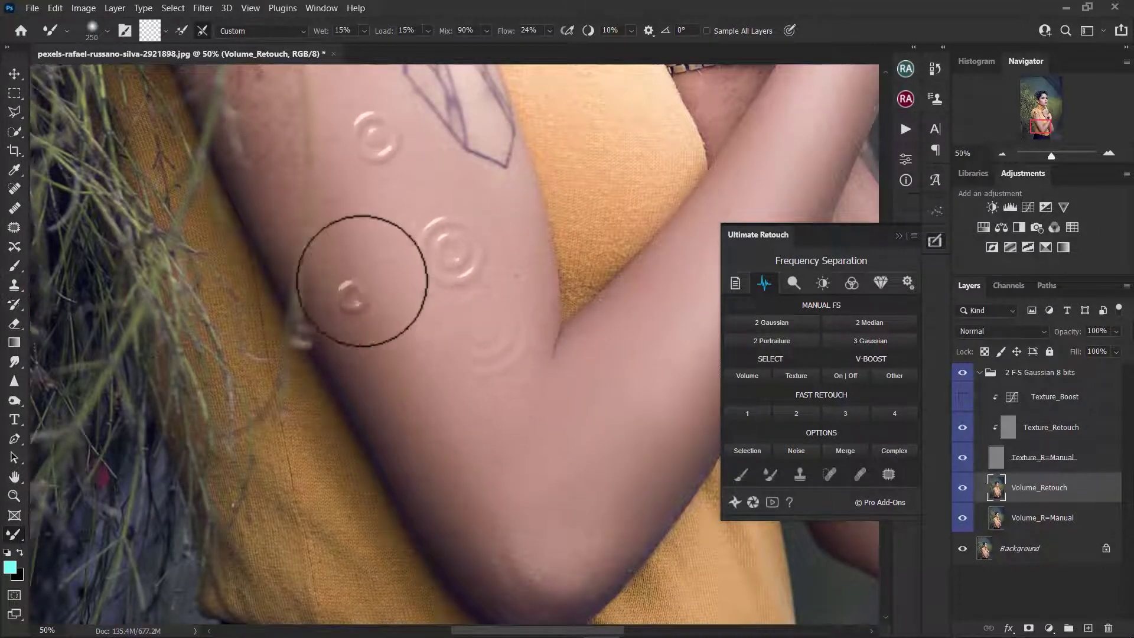
key(bracketright)
key(bracketright)
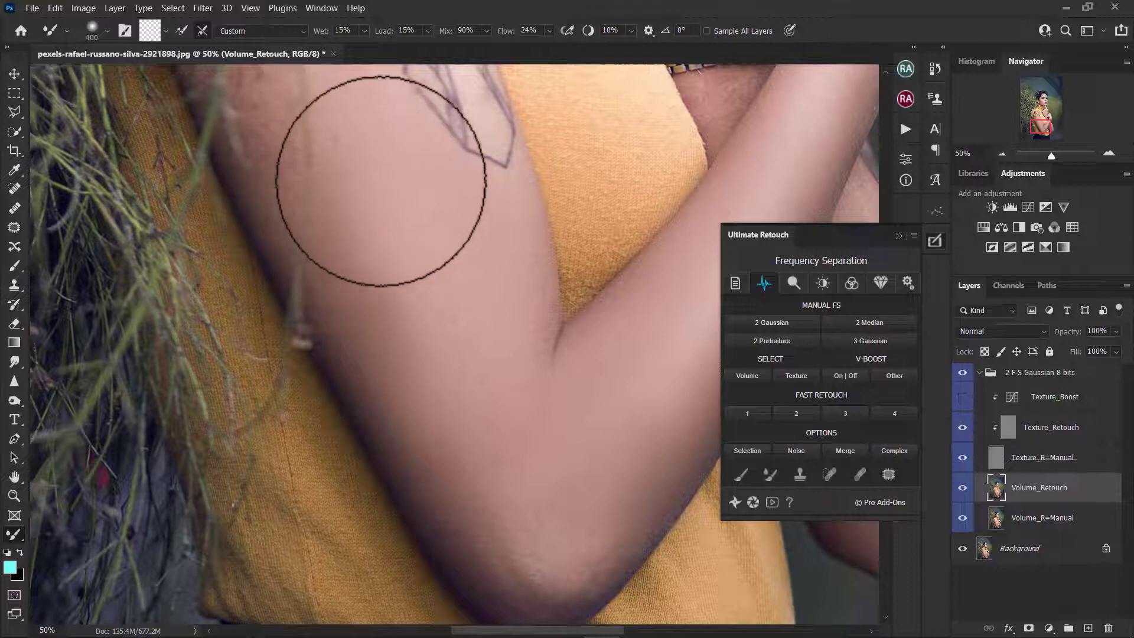
Blend the upper arm skin beside the tattoo and below the sleeve with a Mixer Brush size of 500.
key(ctrl+minus)
key(ctrl+minus)
key(bracketright)
mouse_move(384, 173)
mouse_down()
mouse_move(458, 280)
mouse_move(450, 377)
mouse_move(426, 304)
mouse_move(479, 390)
mouse_move(357, 242)
mouse_move(381, 254)
mouse_move(405, 166)
mouse_up()
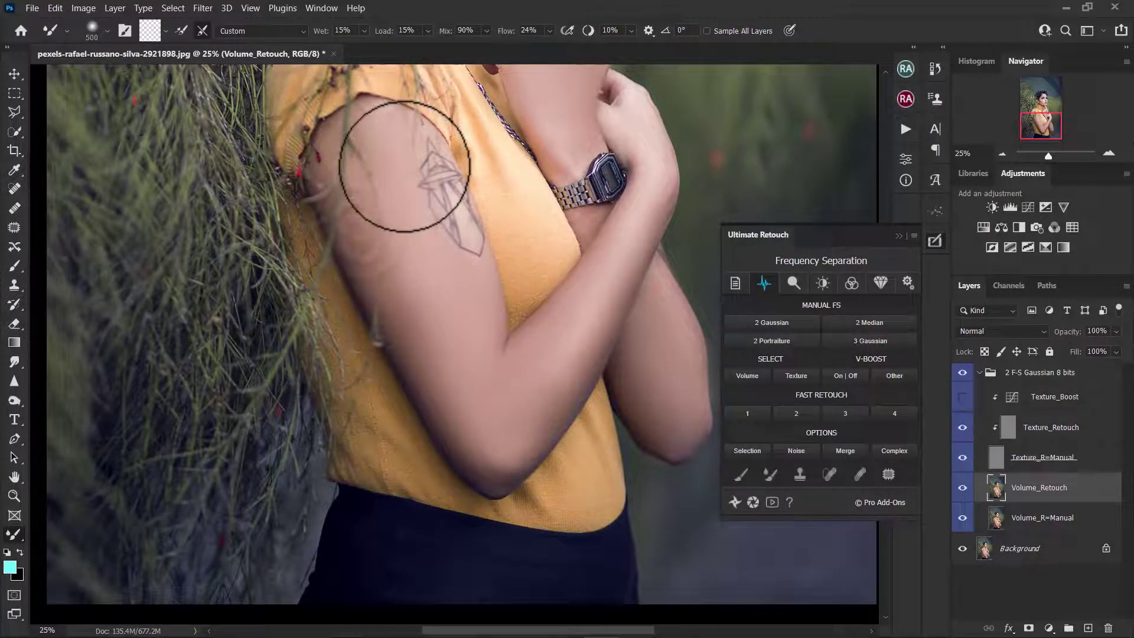
key(ctrl+minus)
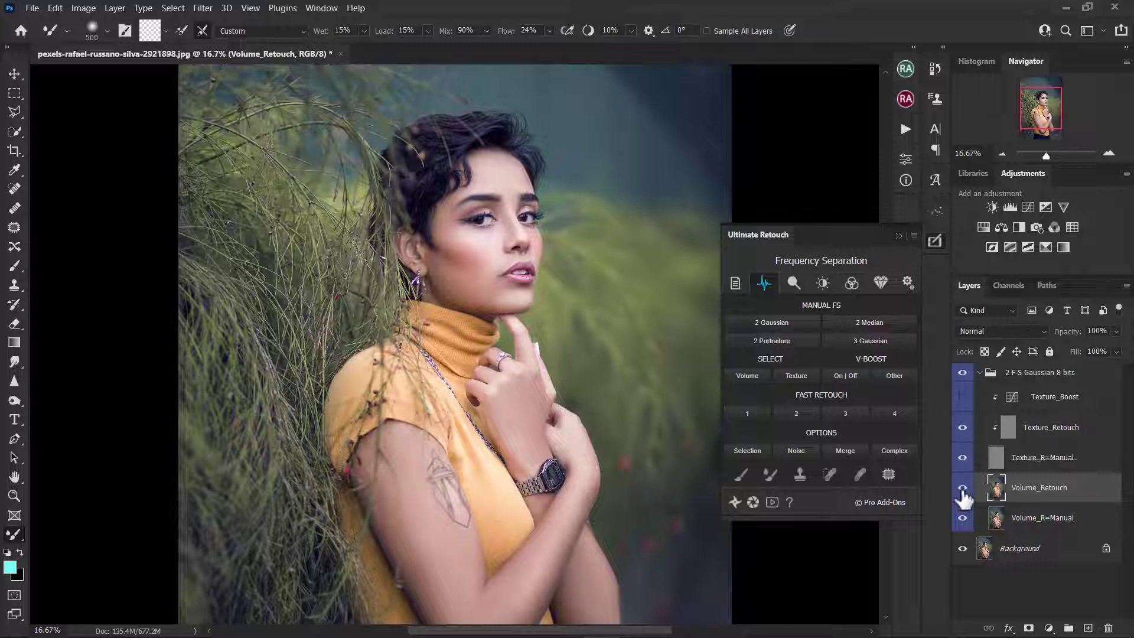
Compare the skin with the Volume_Retouch layer hidden and shown, then set that layer's opacity to 95%.
click(962, 488)
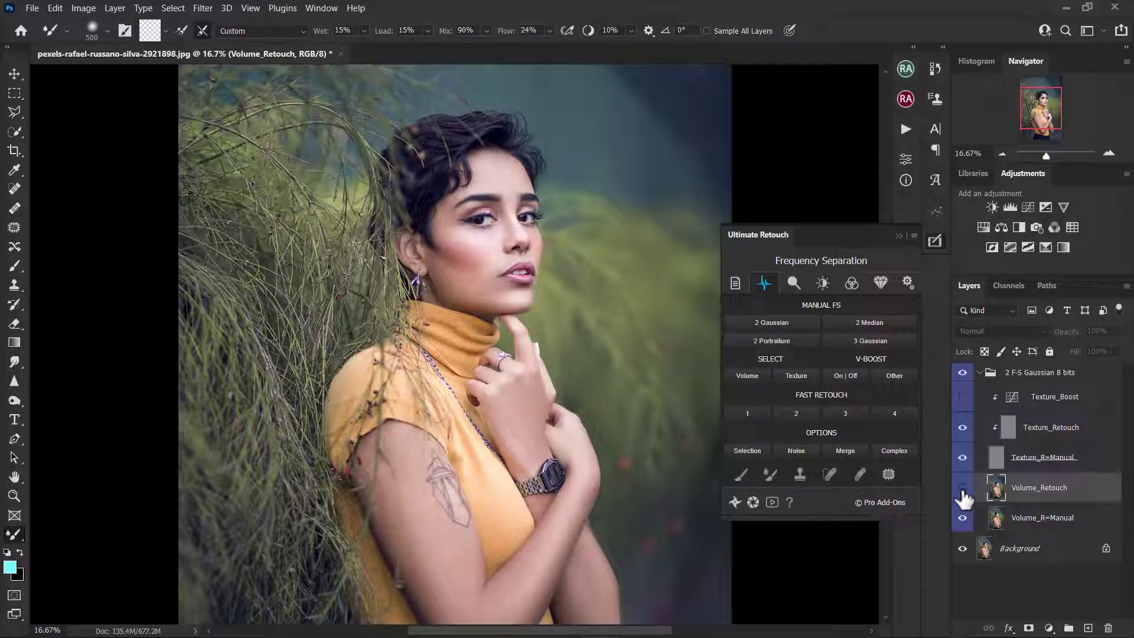
click(961, 487)
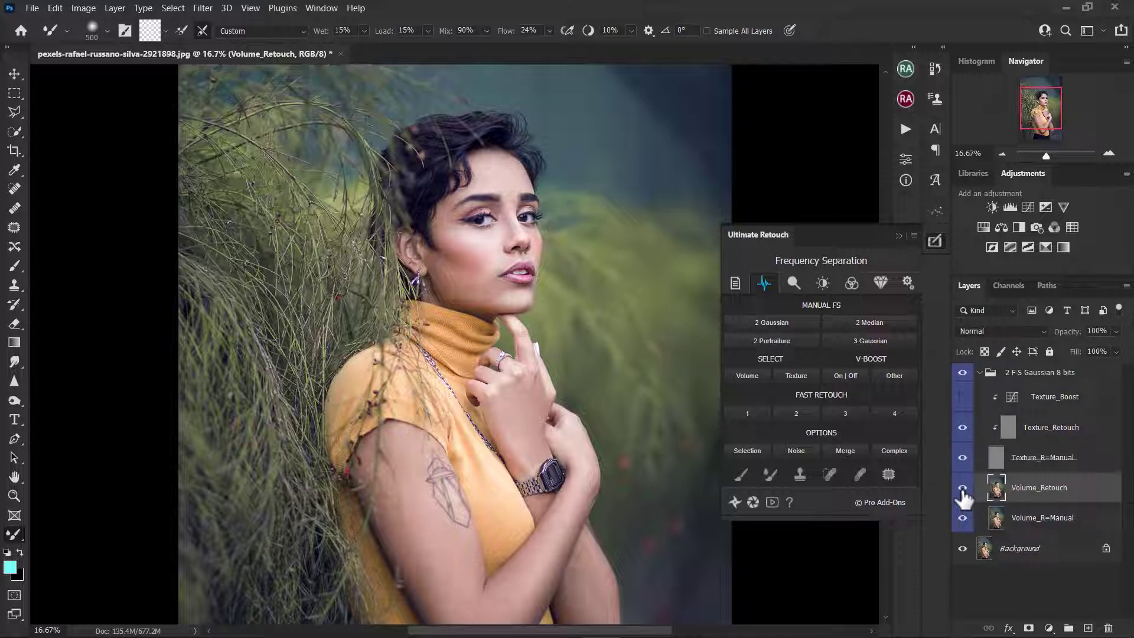
click(962, 488)
drag(1070, 337, 1067, 337)
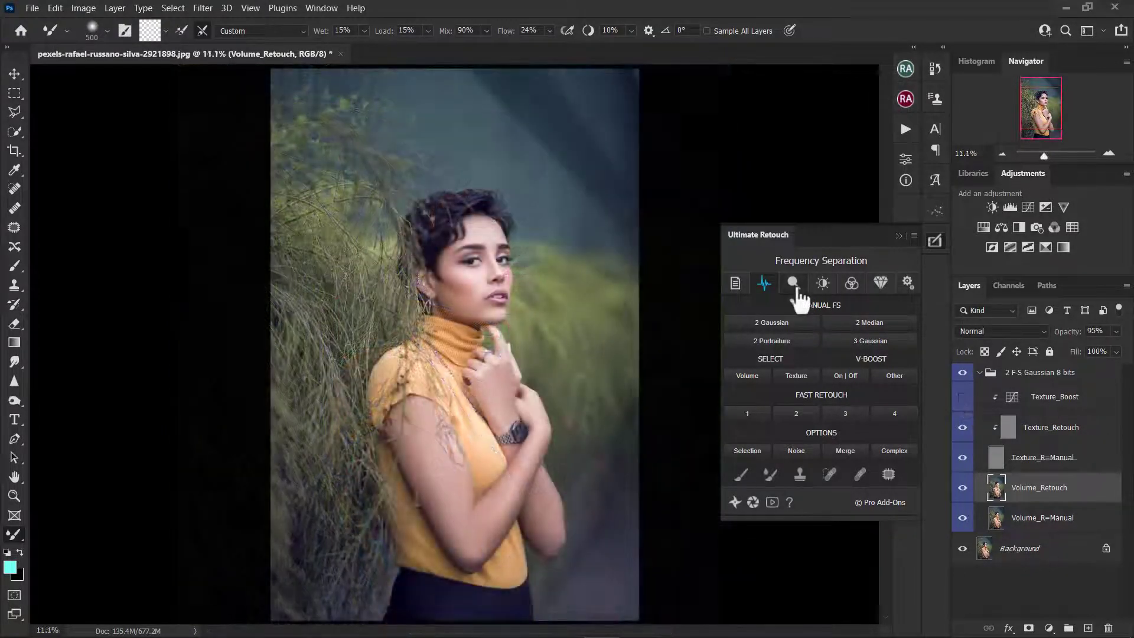
Add Soft Light and Overlay dodge and burn layers above Volume_Retouch with Ultimate Retouch.
click(794, 283)
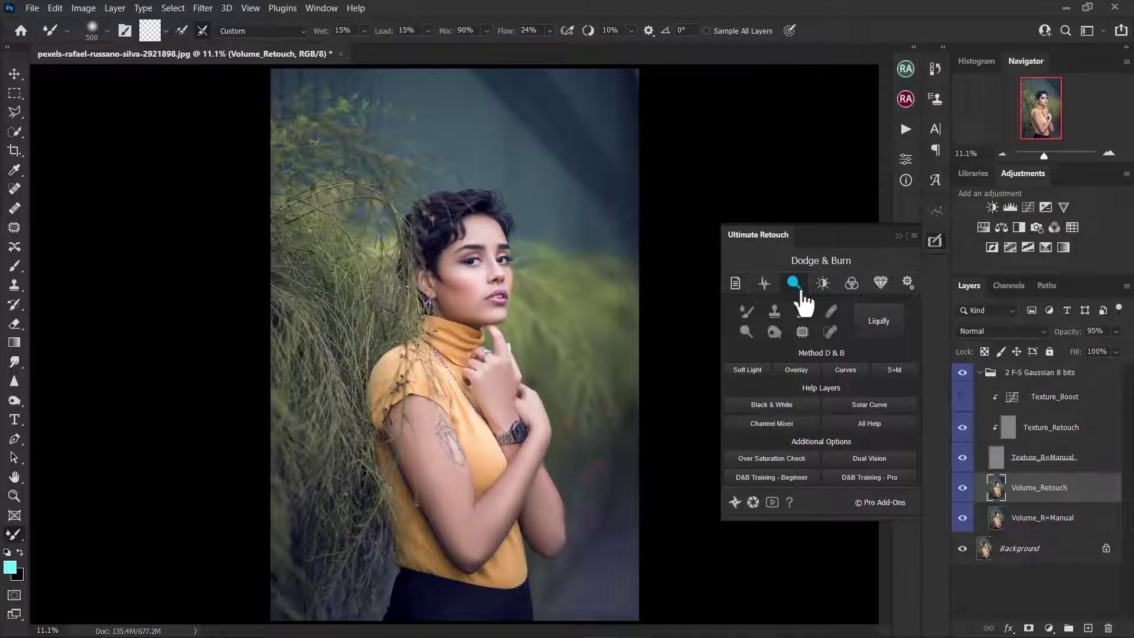
click(801, 296)
click(768, 455)
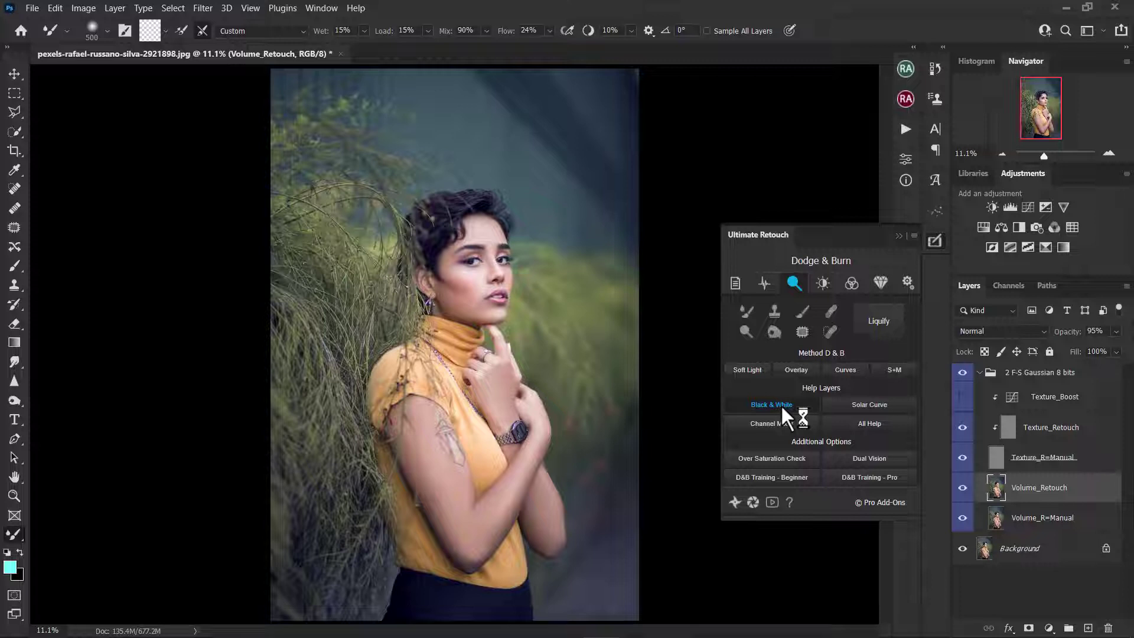
click(794, 369)
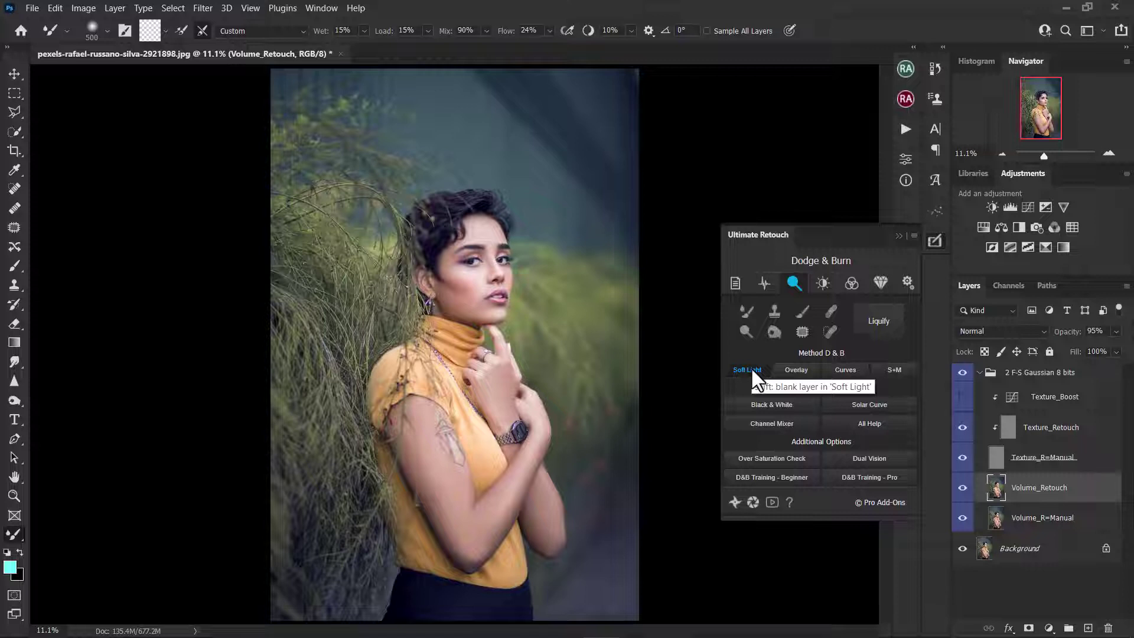
click(798, 371)
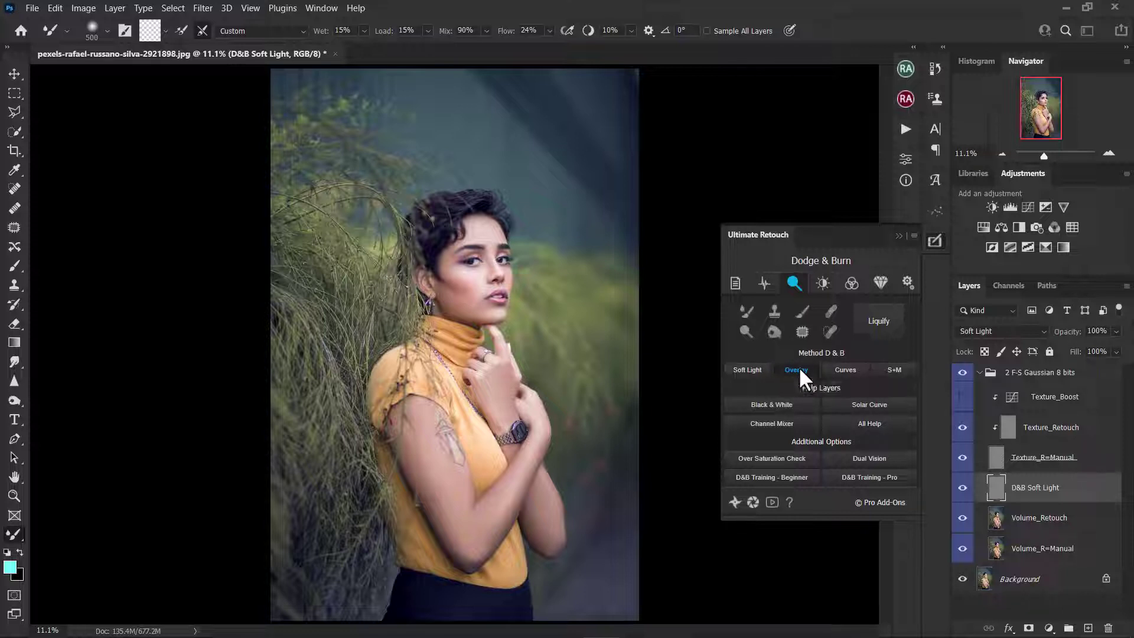
click(798, 368)
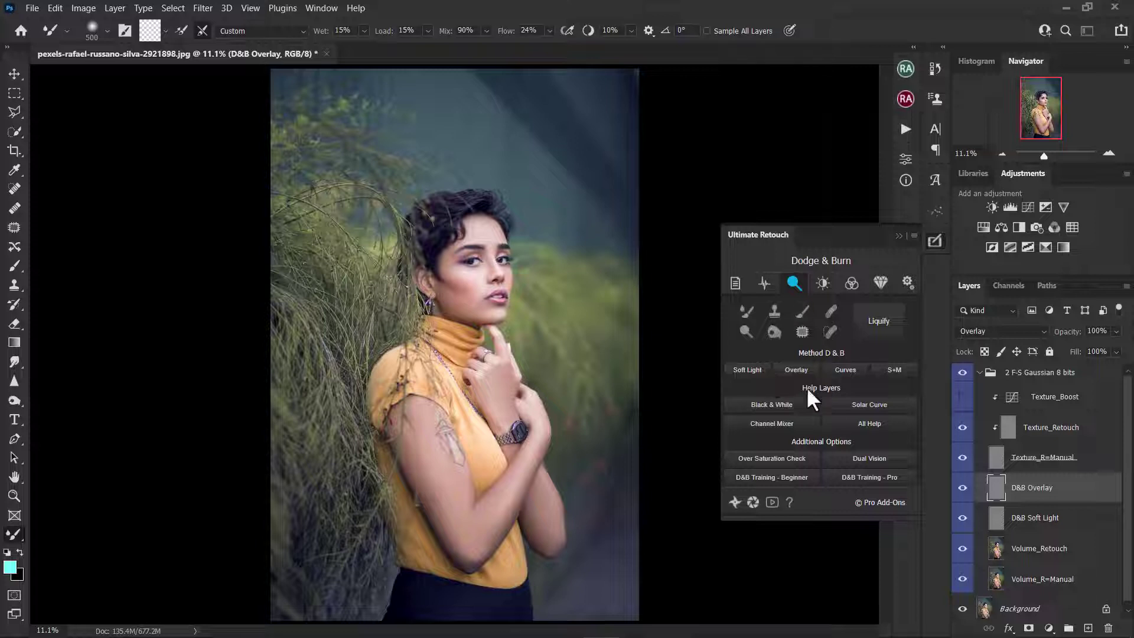
Group the Soft Light and Overlay dodge and burn layers and name the group D&B.
shift+click(1042, 519)
key(ctrl+g)
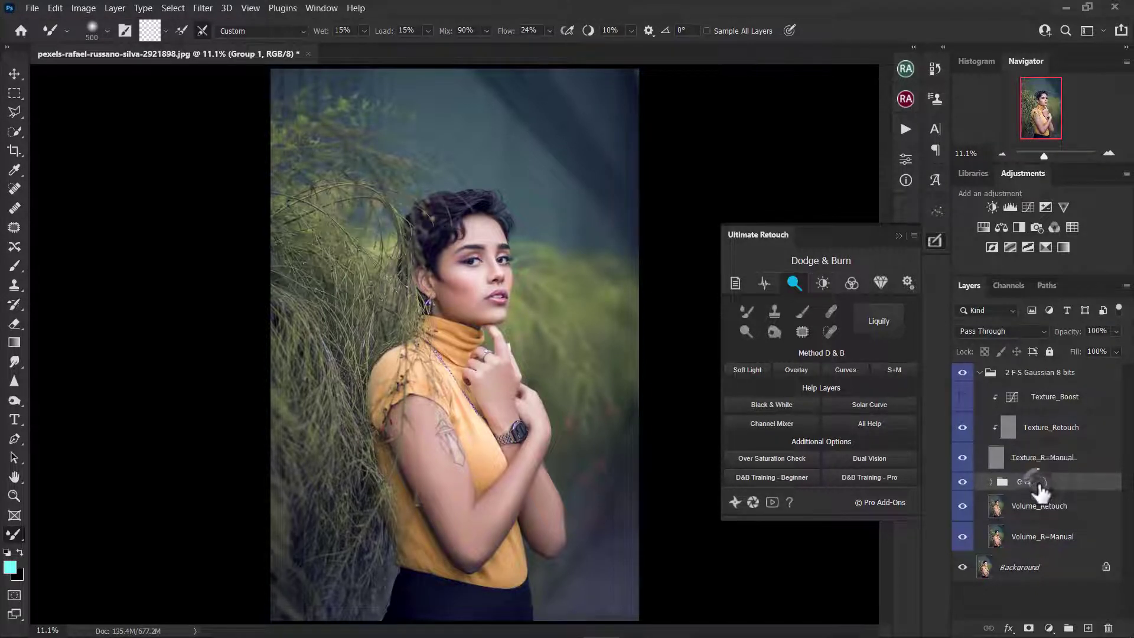
double_click(1030, 482)
text(D&B)
key(Return)
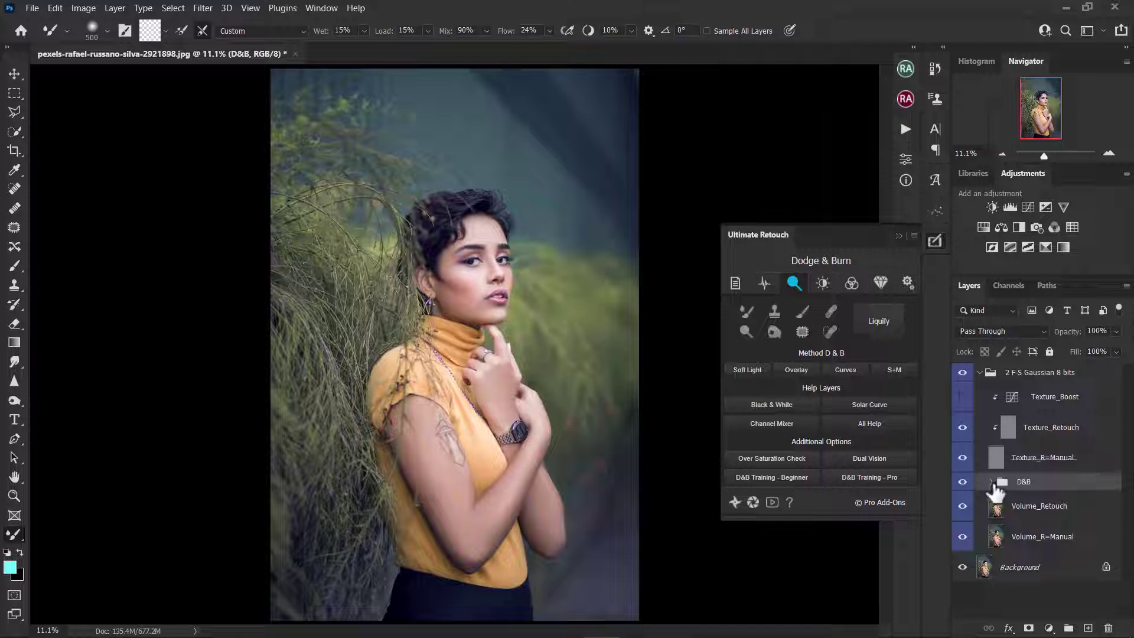
Contour the cheek and hairline on the D&B Overlay layer using the Burn tool at size 600 with 7% exposure.
click(992, 483)
click(993, 482)
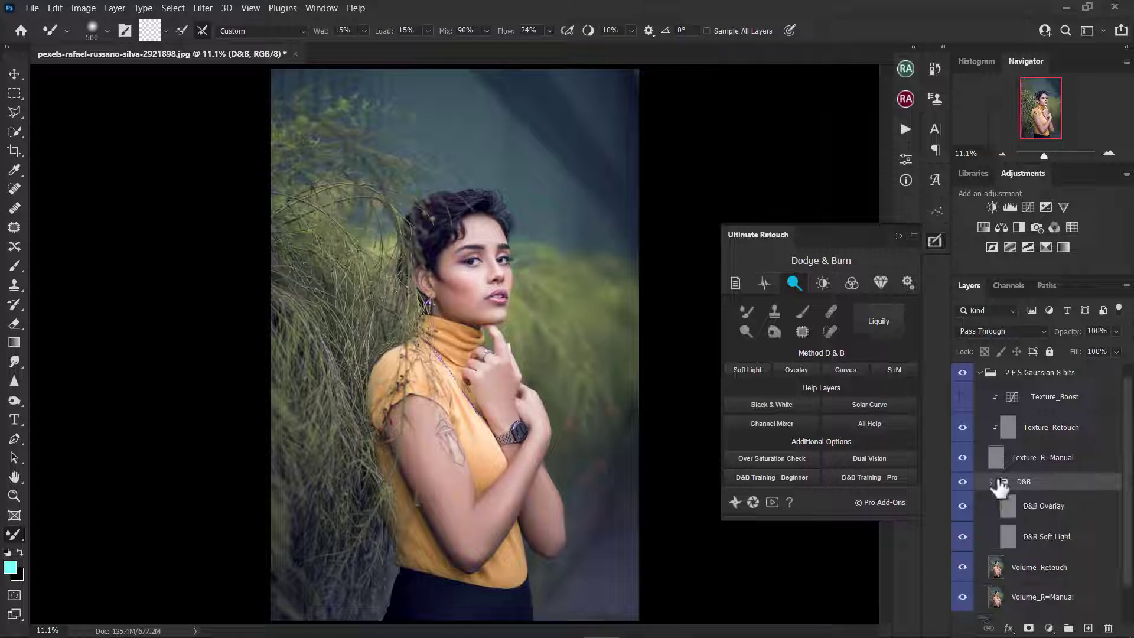
click(1058, 540)
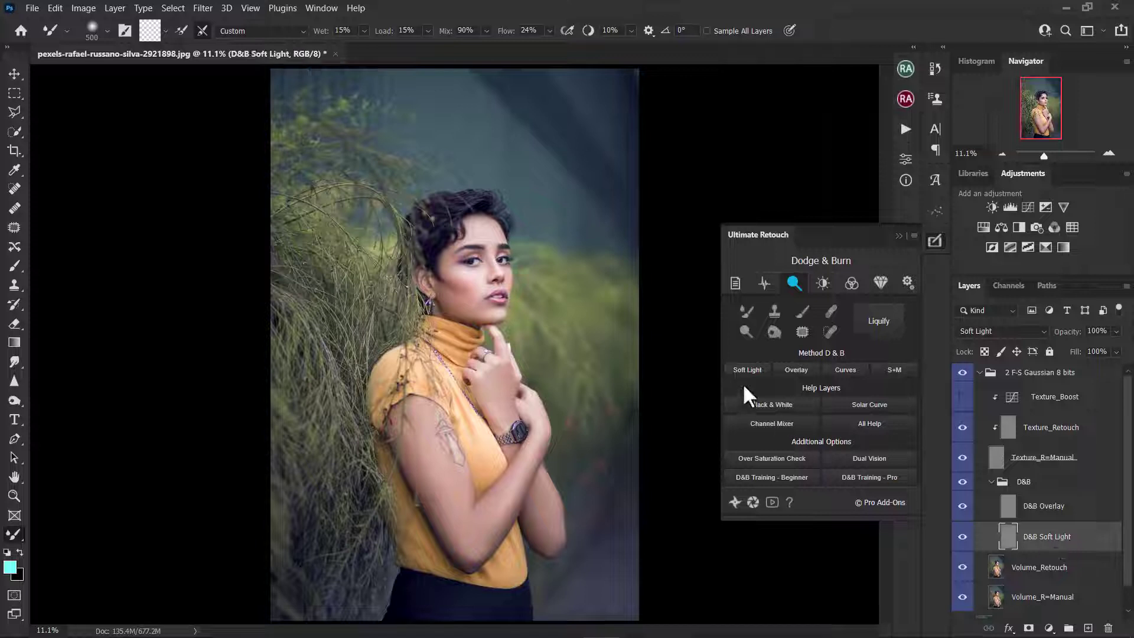
click(1057, 508)
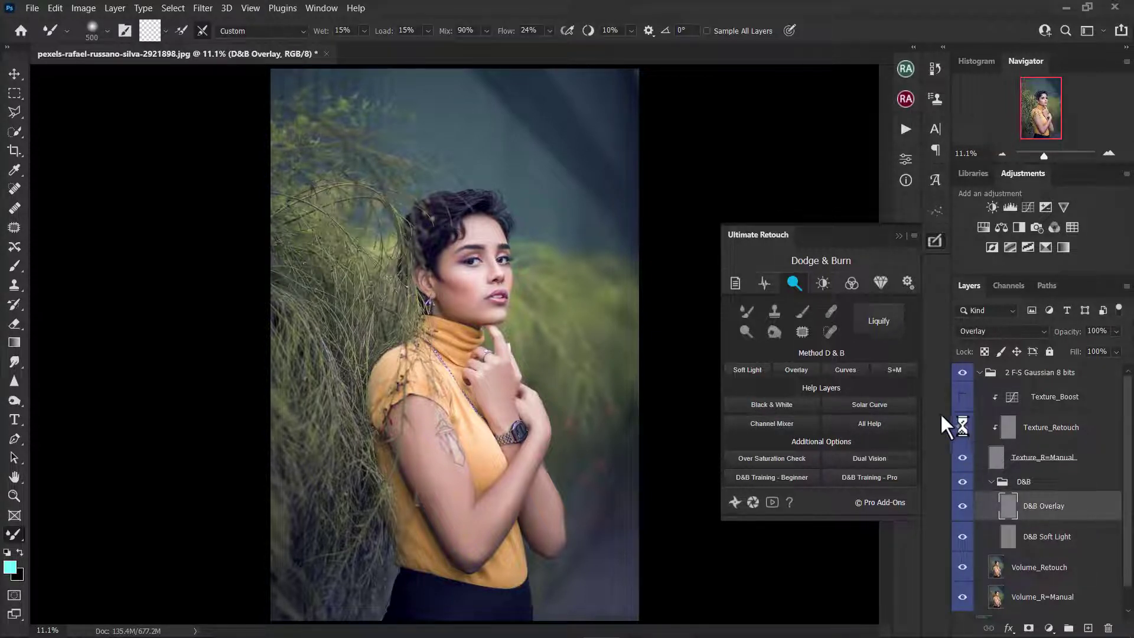
click(773, 330)
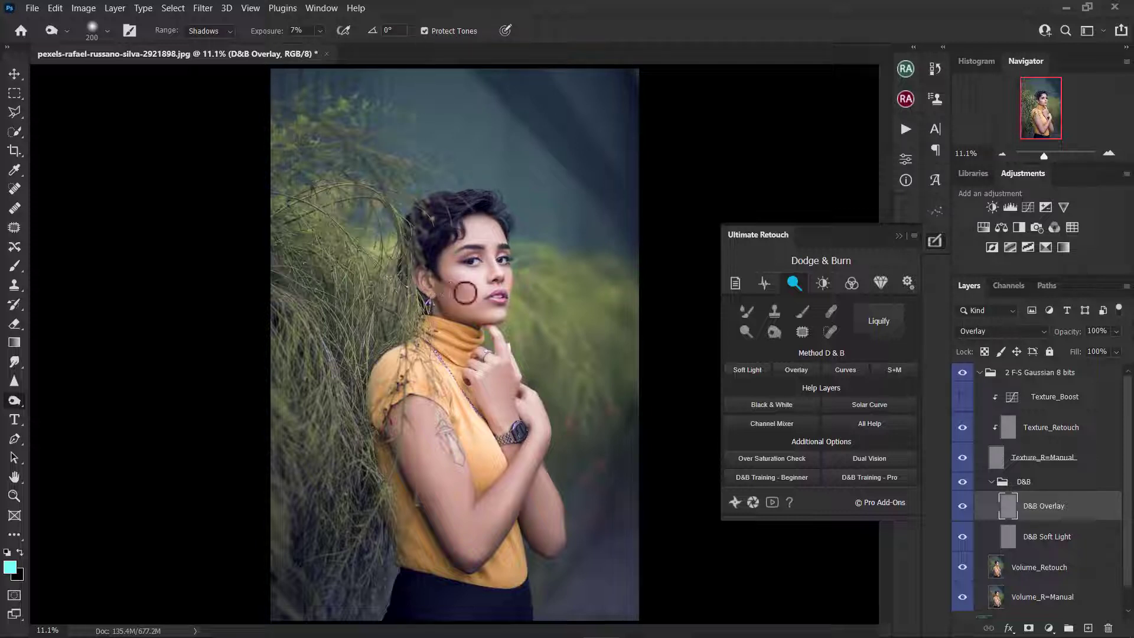
key(ctrl+plus)
key(ctrl+plus)
key(ctrl+plus)
key(ctrl+plus)
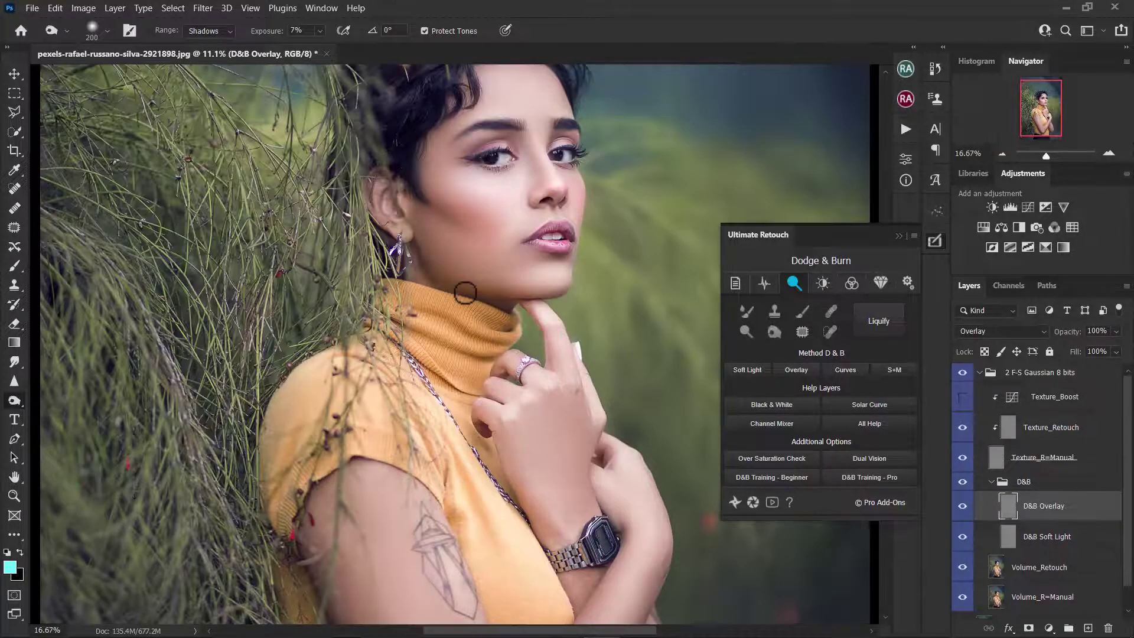
key(ctrl+minus)
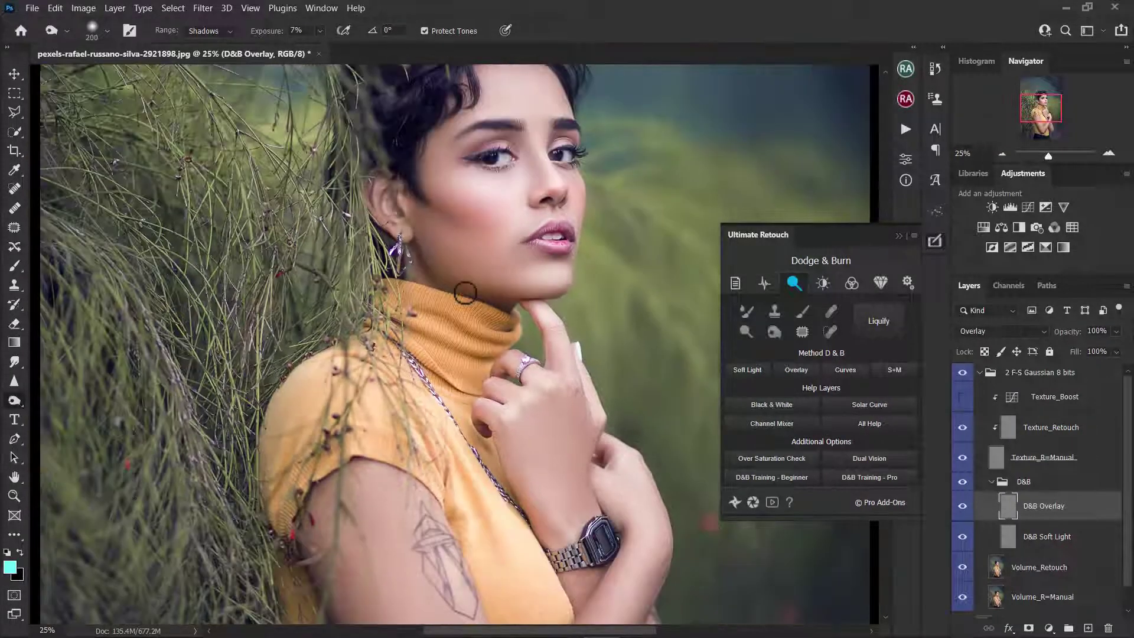
scroll(465, 292, up, 2)
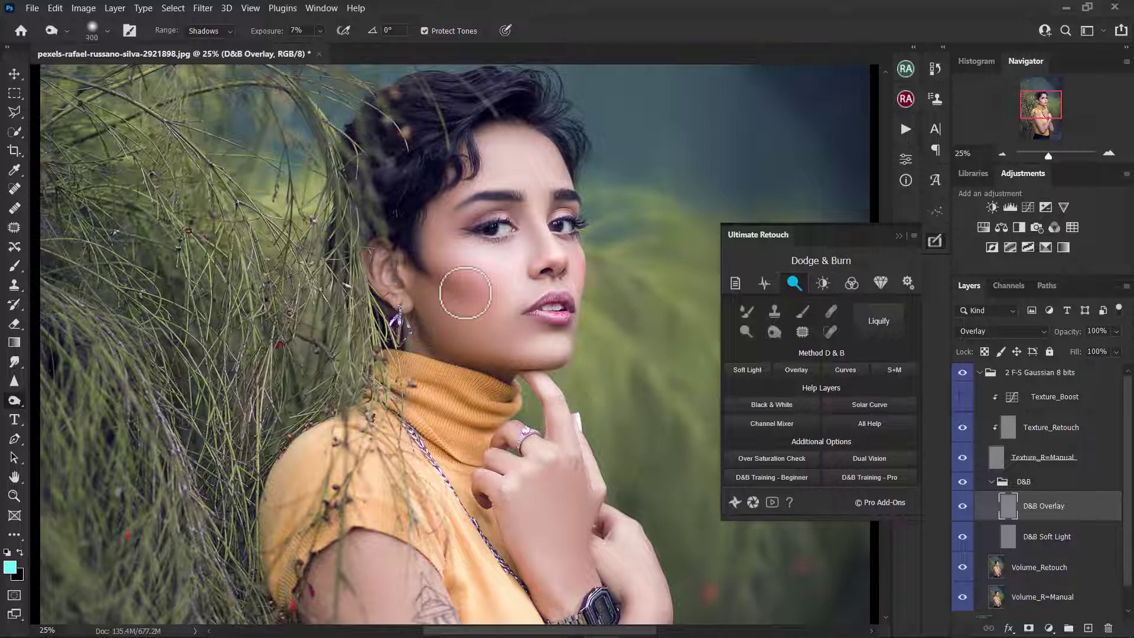
key(bracketright)
key(bracketright)
key(bracketright)
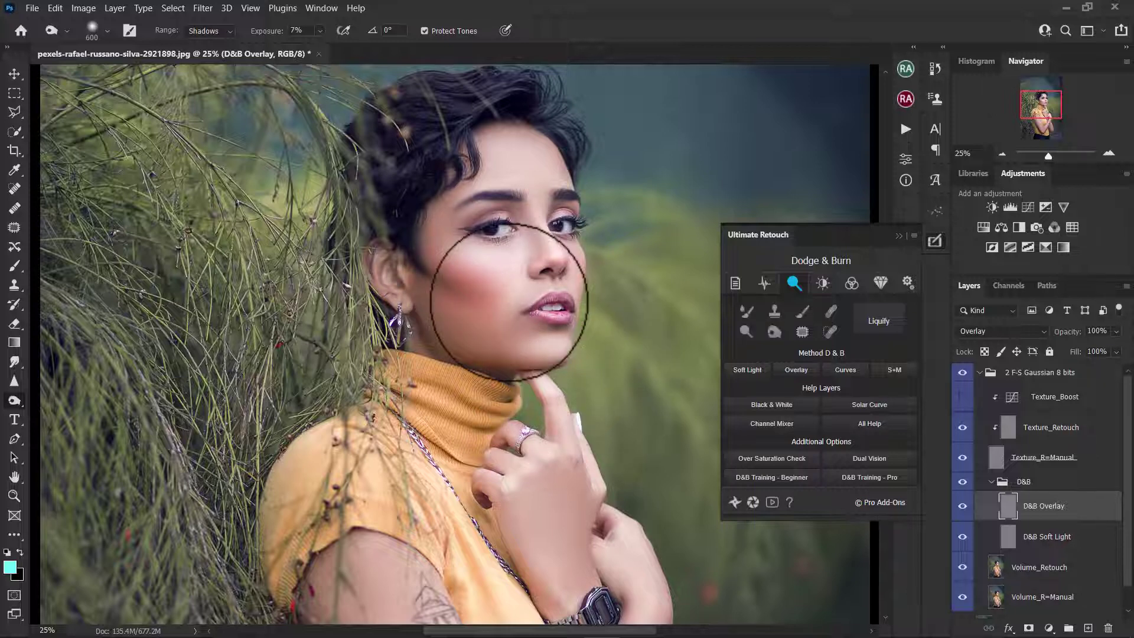
scroll(509, 301, down, 4)
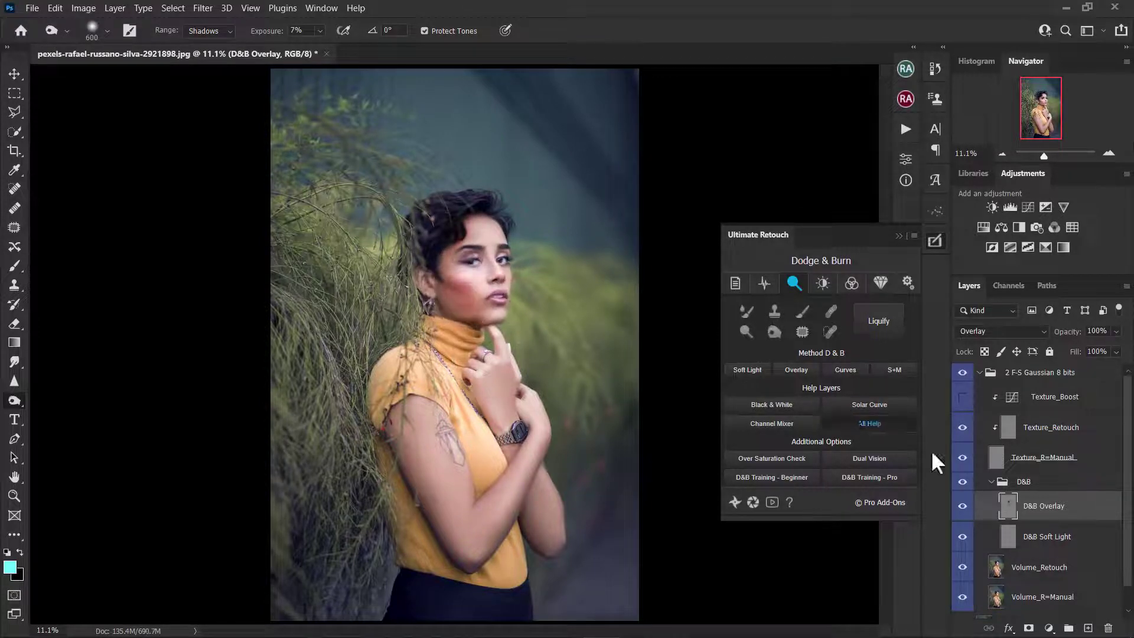
Darken the eyelids and lash lines on the D&B Overlay layer with a Burn brush size of 90.
scroll(490, 248, up, 5)
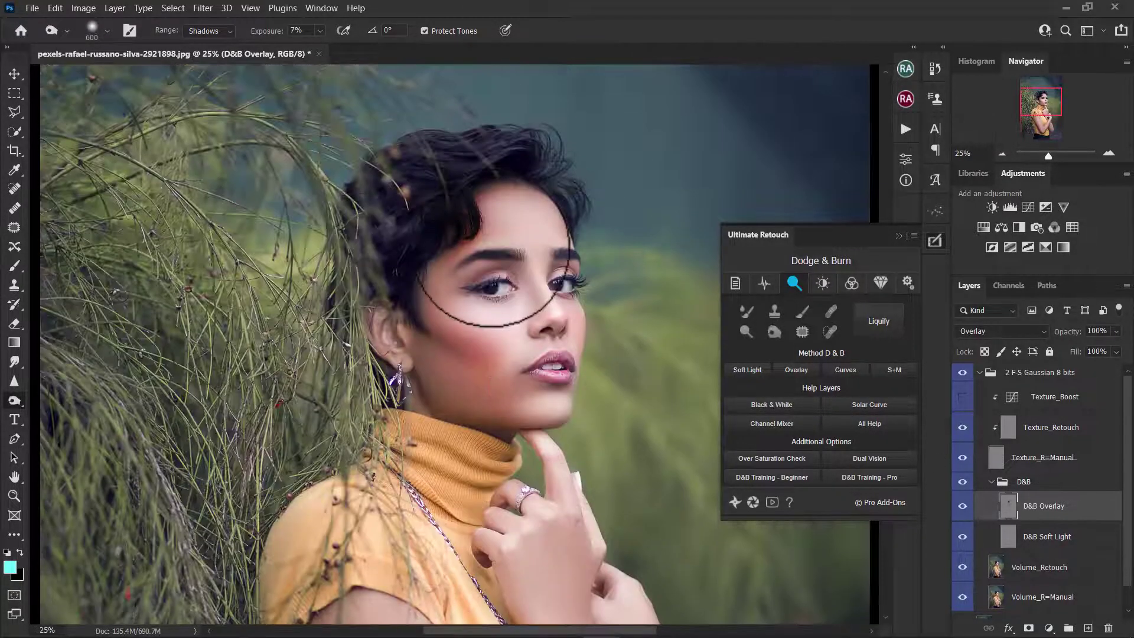
key(bracketleft)
key(bracketleft)
key(bracketleft)
key(bracketleft)
key(bracketleft)
key(bracketleft)
key(bracketleft)
key(bracketleft)
key(bracketleft)
key(bracketleft)
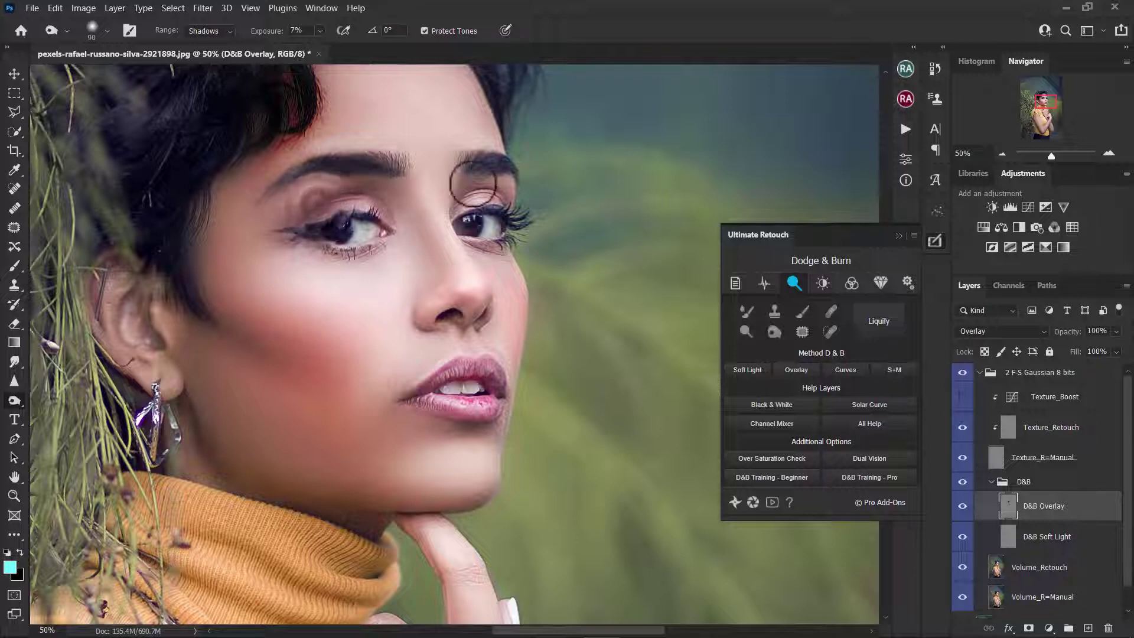
Highlight the nose from bridge to tip on the D&B Soft Light layer using a small Dodge brush at 3% exposure.
click(745, 332)
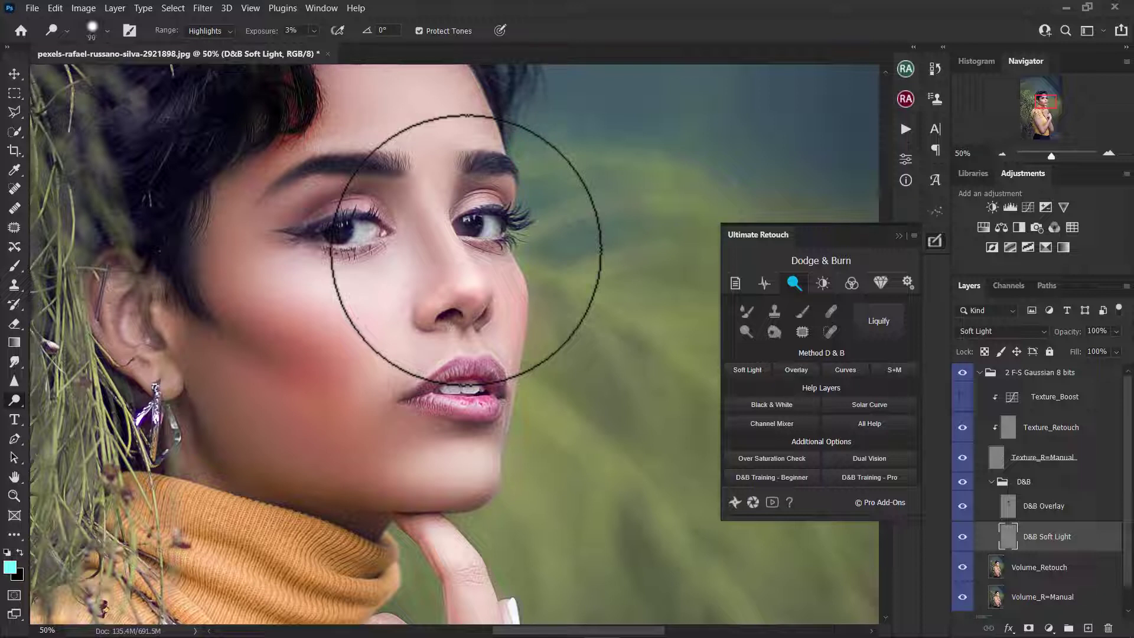
key(bracketleft)
key(bracketleft)
key(bracketleft)
key(bracketleft)
key(bracketleft)
key(bracketleft)
key(bracketleft)
key(bracketleft)
key(bracketleft)
key(bracketleft)
key(bracketleft)
mouse_move(458, 246)
mouse_down()
mouse_move(440, 200)
mouse_move(449, 223)
mouse_up()
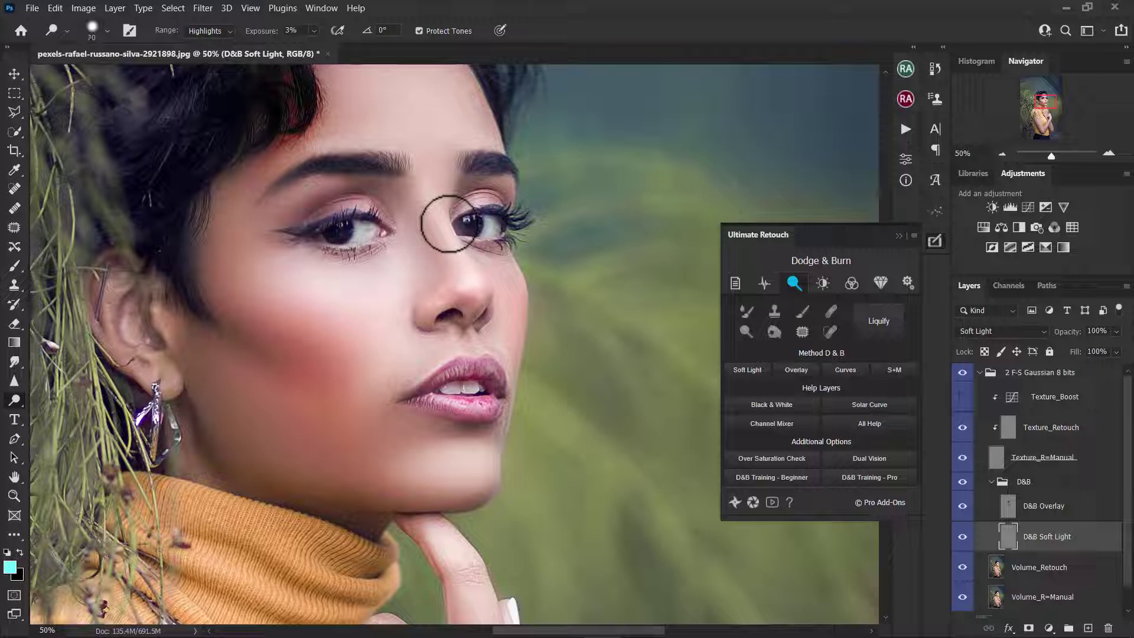
mouse_move(447, 224)
mouse_down()
mouse_move(466, 233)
mouse_move(462, 264)
mouse_move(460, 233)
mouse_move(481, 309)
mouse_up()
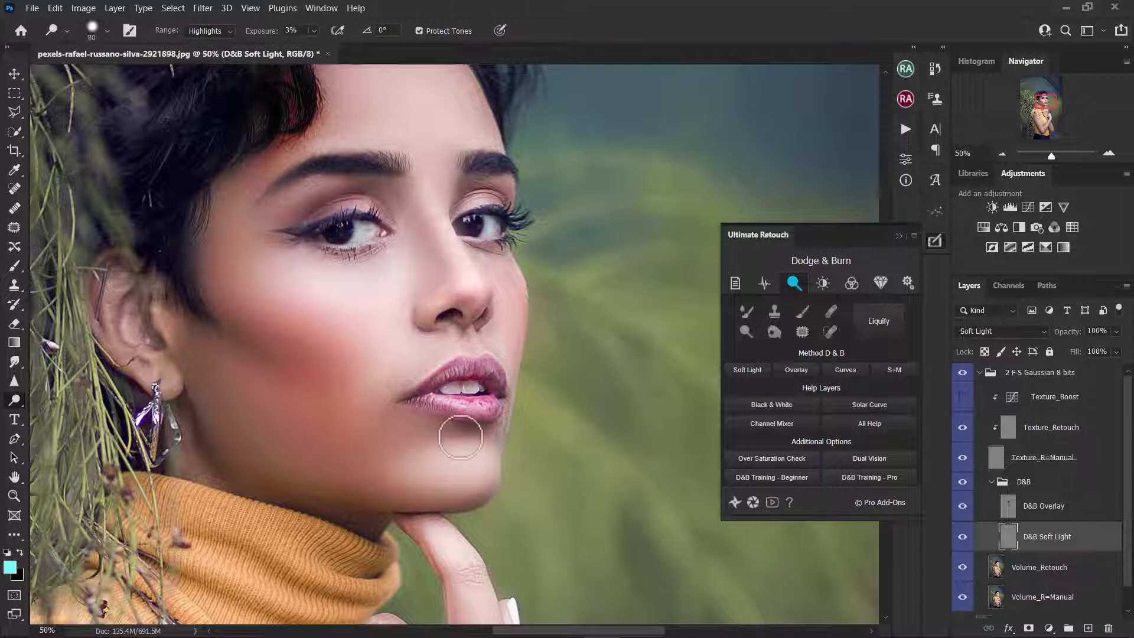
Brighten the chin, far cheek and under-eye area, enlarging the Dodge brush to 150.
key(bracketright)
key(bracketright)
key(bracketright)
key(bracketright)
key(bracketright)
key(bracketleft)
key(bracketleft)
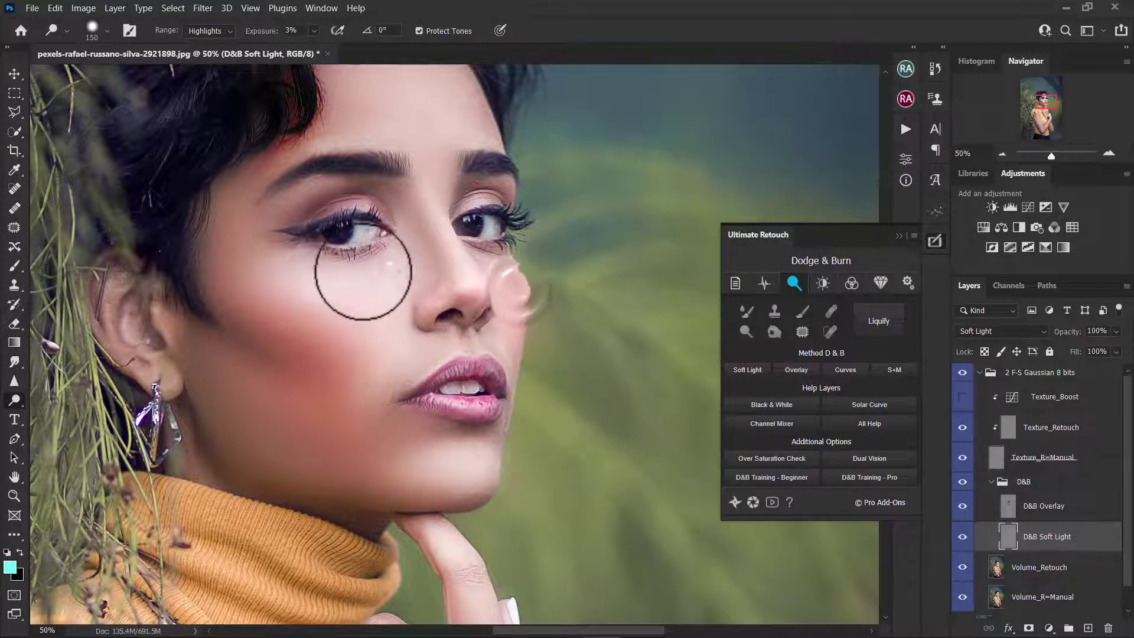
mouse_move(362, 260)
mouse_down()
mouse_move(366, 272)
mouse_move(377, 259)
mouse_move(357, 278)
mouse_move(410, 236)
mouse_up()
Brighten the near cheek and forehead with a Dodge brush size of 200.
key(bracketright)
key(bracketright)
key(bracketright)
key(bracketright)
drag(334, 299, 309, 284)
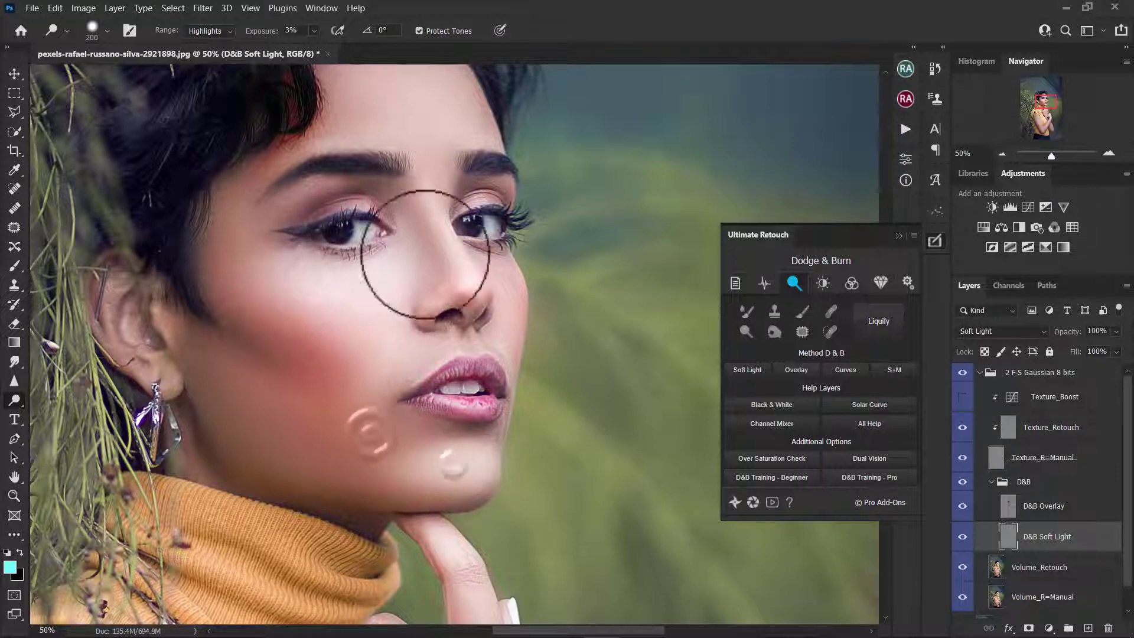
scroll(421, 201, up, 2)
mouse_move(421, 201)
mouse_down()
mouse_move(451, 159)
mouse_move(469, 176)
mouse_move(412, 157)
mouse_up()
Brighten the hands and the wrist area around the watch with a Dodge brush size of 300.
key(ctrl+0)
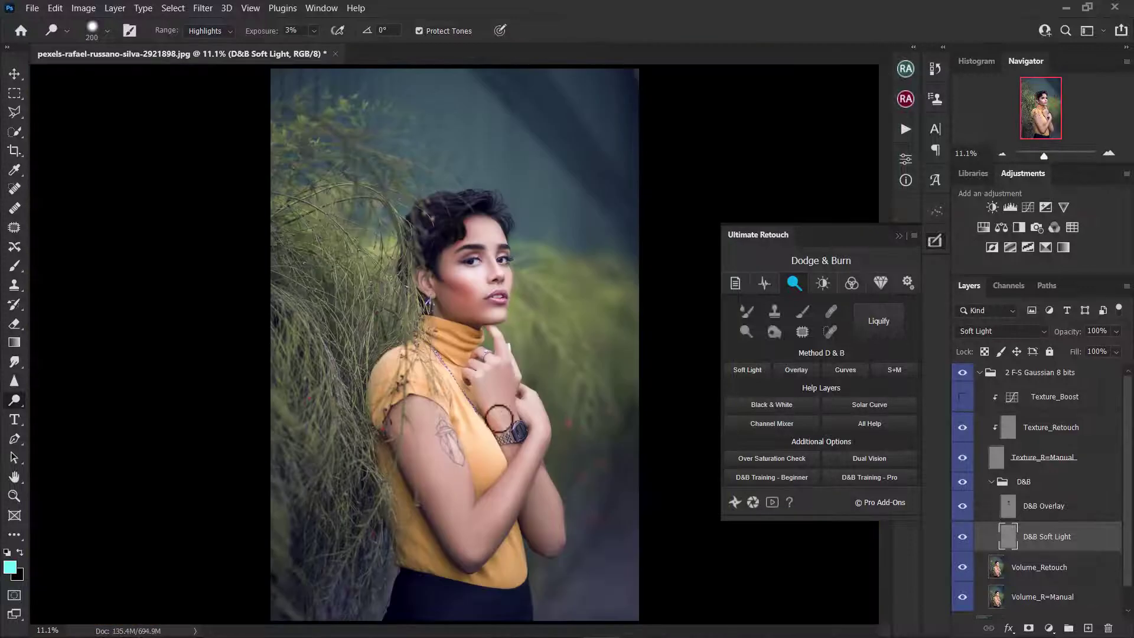
key(bracketright)
key(bracketright)
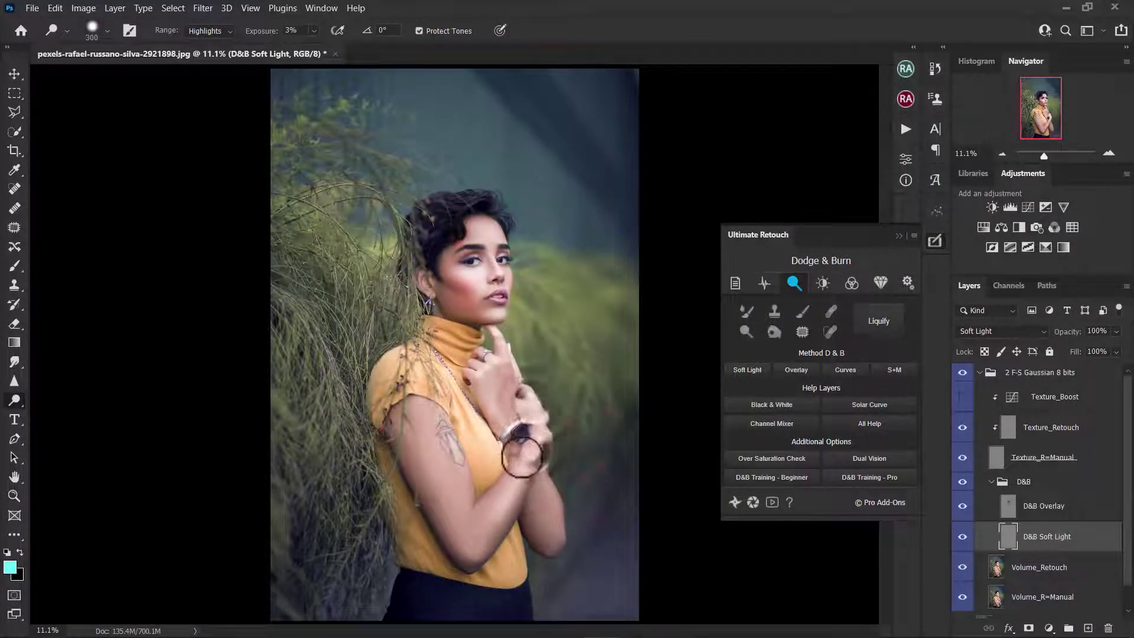
Darken the front forearm on the D&B Overlay layer, enlarging the Burn brush from 250 to 500.
click(1054, 509)
click(774, 331)
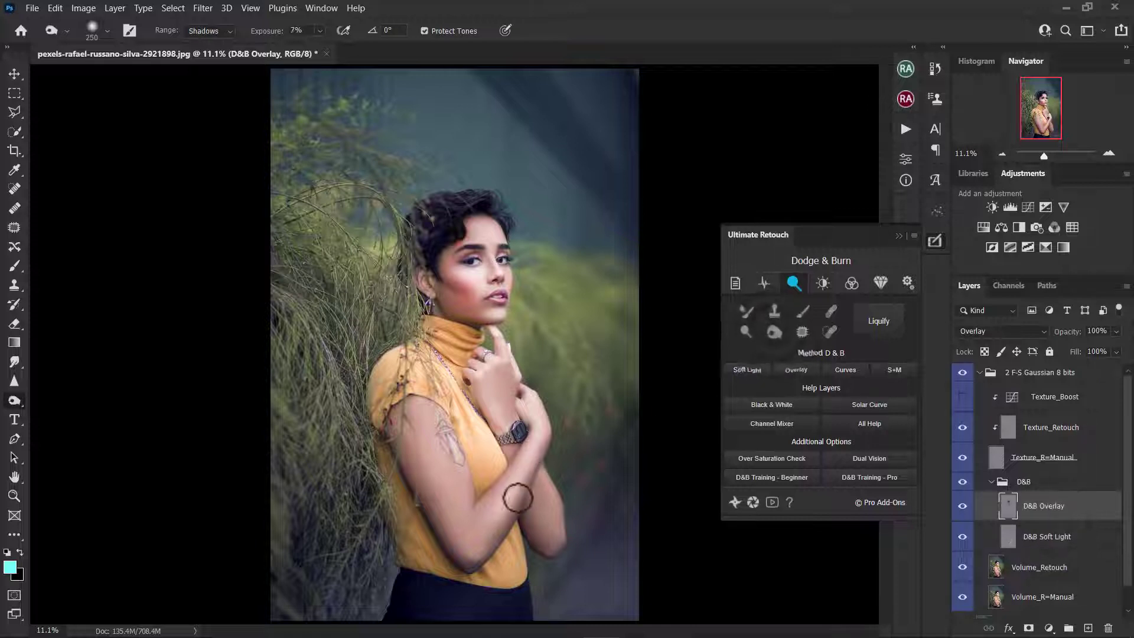
mouse_move(508, 468)
mouse_down()
mouse_move(531, 428)
mouse_move(466, 529)
mouse_move(502, 499)
mouse_up()
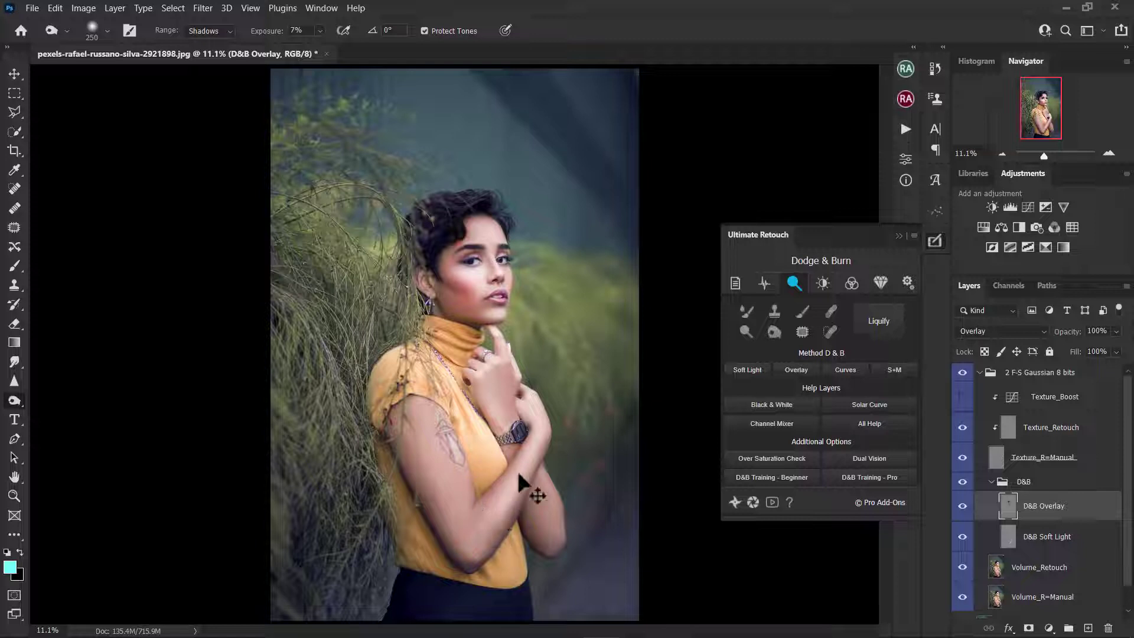
key(bracketright)
key(bracketright)
key(bracketright)
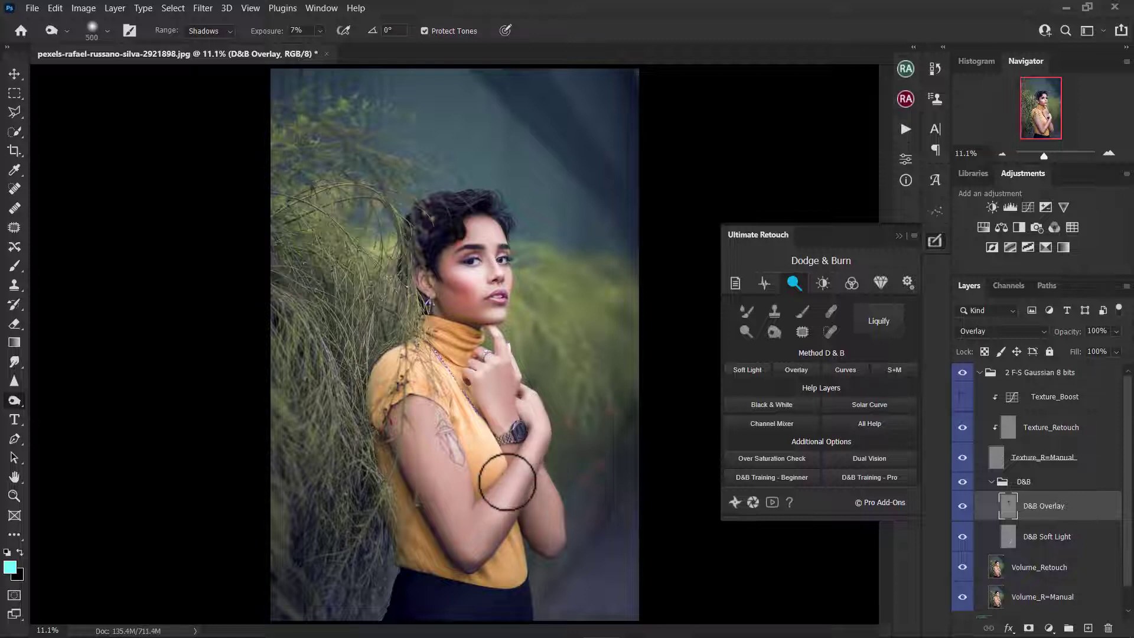
Darken the upper arm beside the tattoo with the Burn tool at size 300, enlarging the brush to 600.
key(bracketleft)
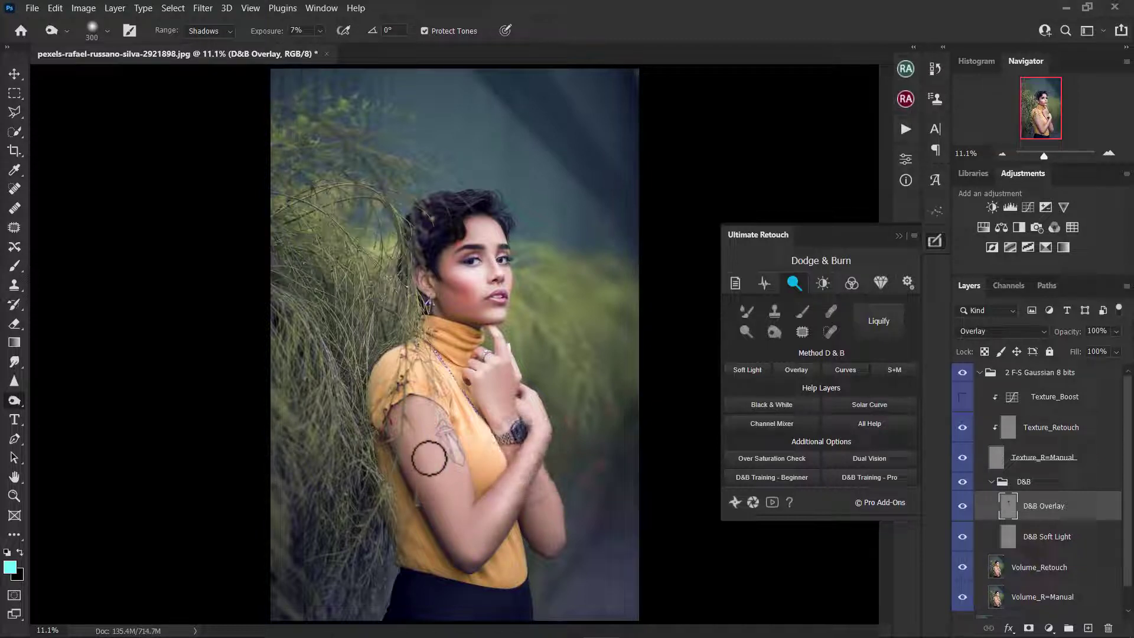
mouse_move(430, 458)
mouse_down()
mouse_move(397, 468)
mouse_move(405, 431)
mouse_up()
key(bracketright)
key(bracketright)
key(bracketright)
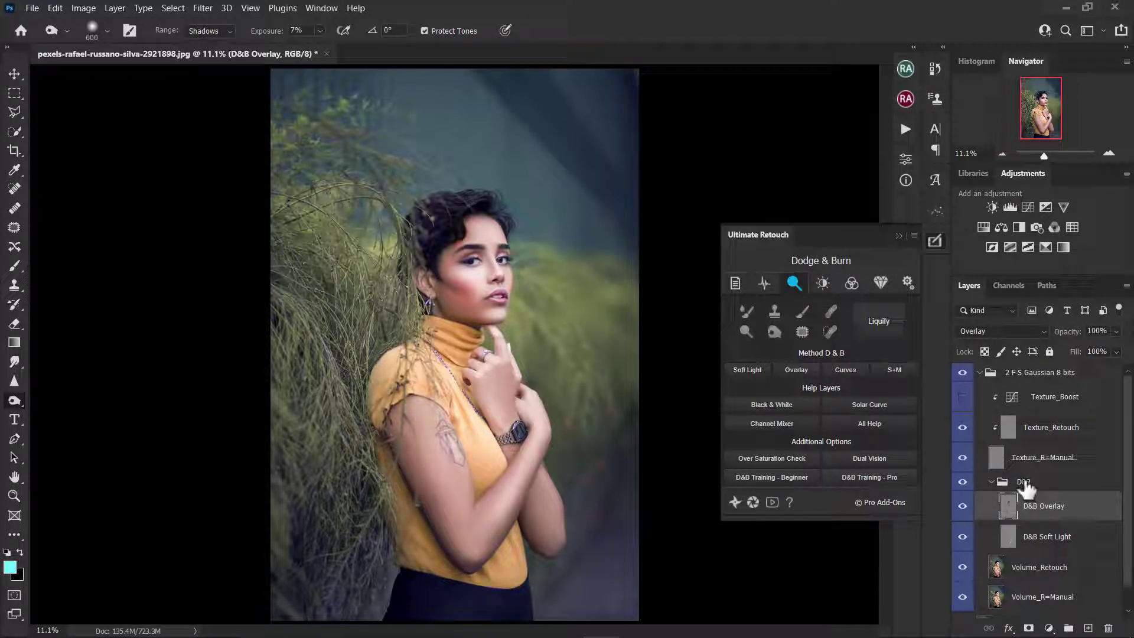
Compare the portrait with the D&B group hidden and shown.
click(962, 482)
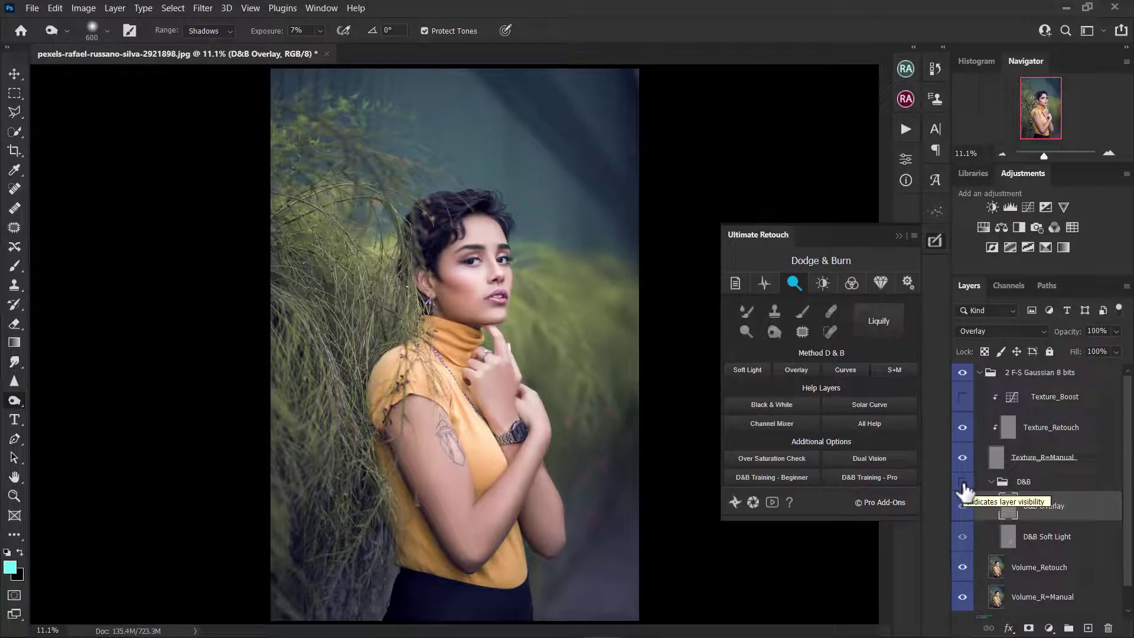
click(962, 482)
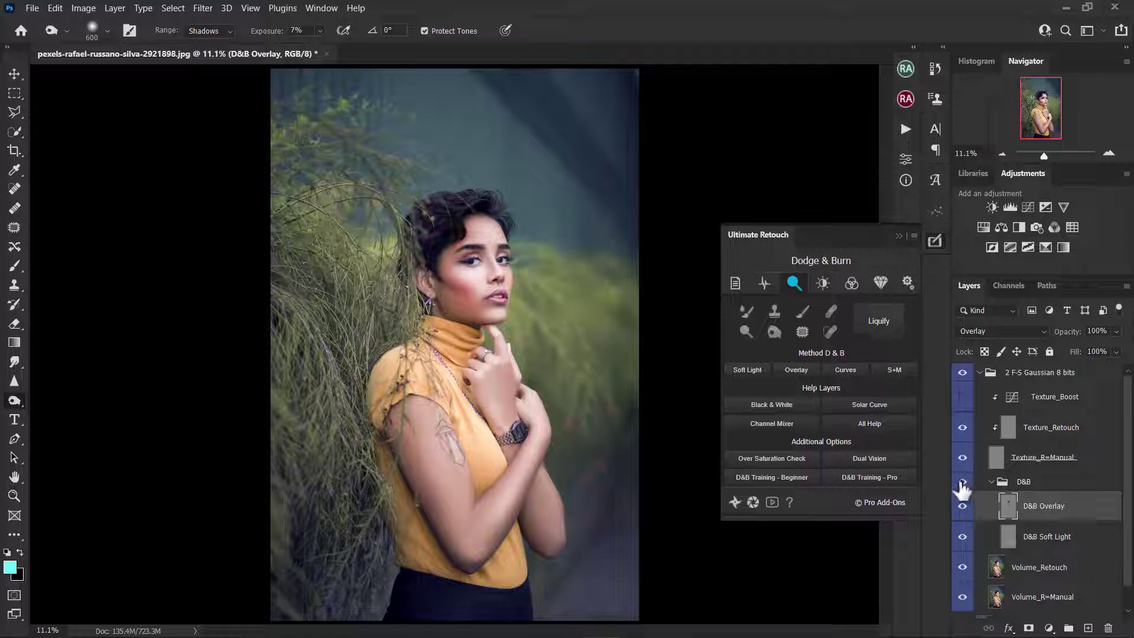
Lower the D&B group's opacity to 82% and compare the portrait with the group hidden and shown.
click(961, 482)
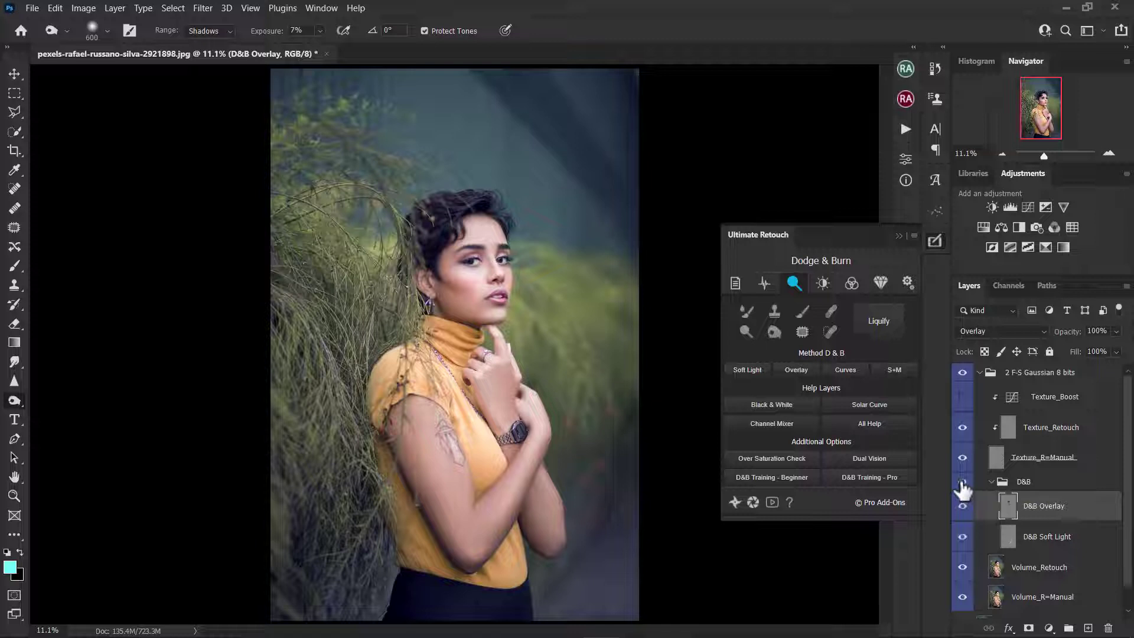
click(961, 483)
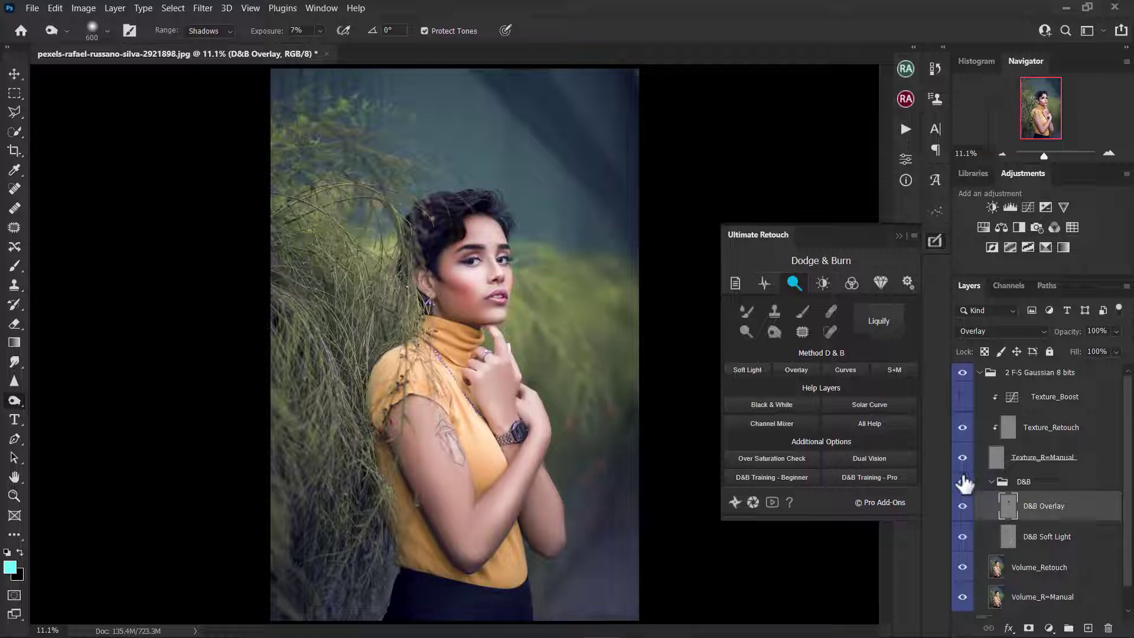
click(1051, 484)
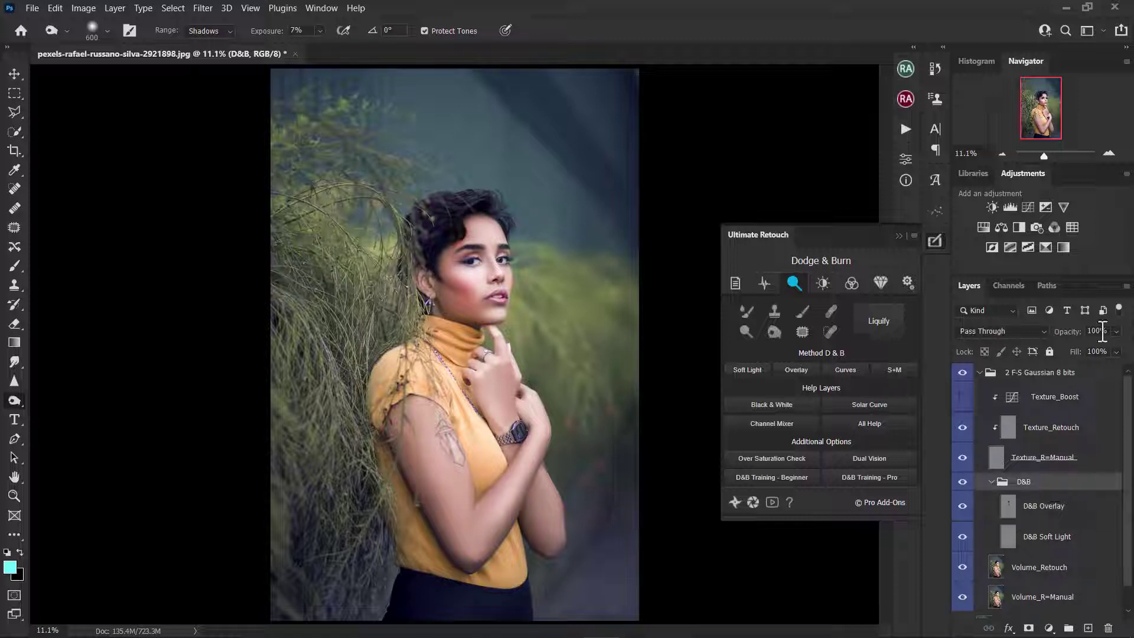
drag(1073, 335, 1061, 339)
click(962, 481)
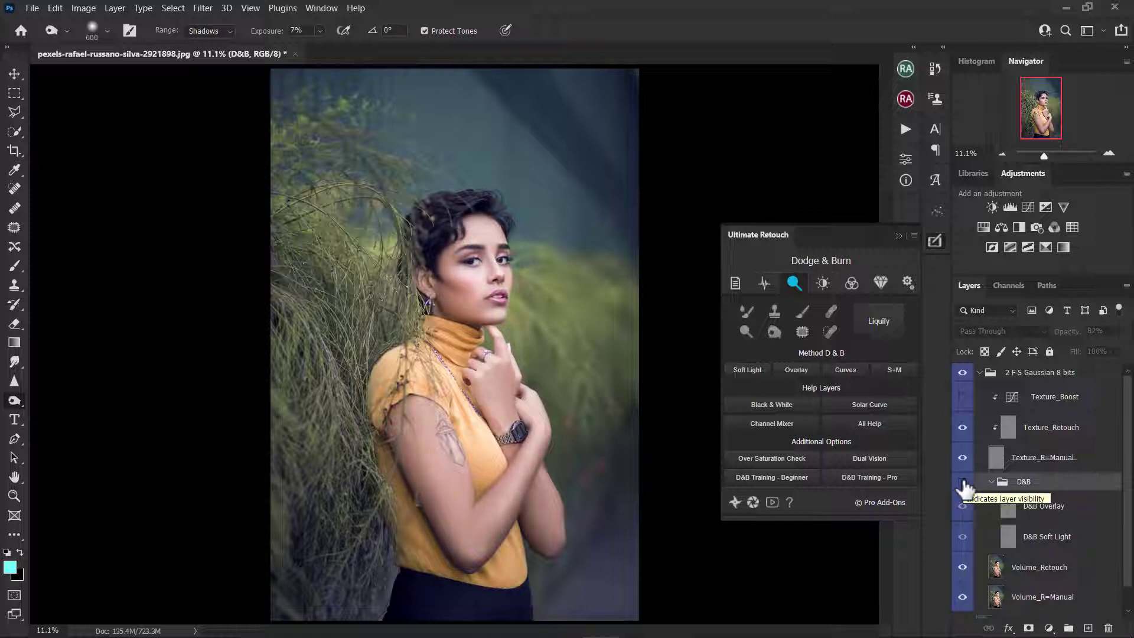
click(962, 481)
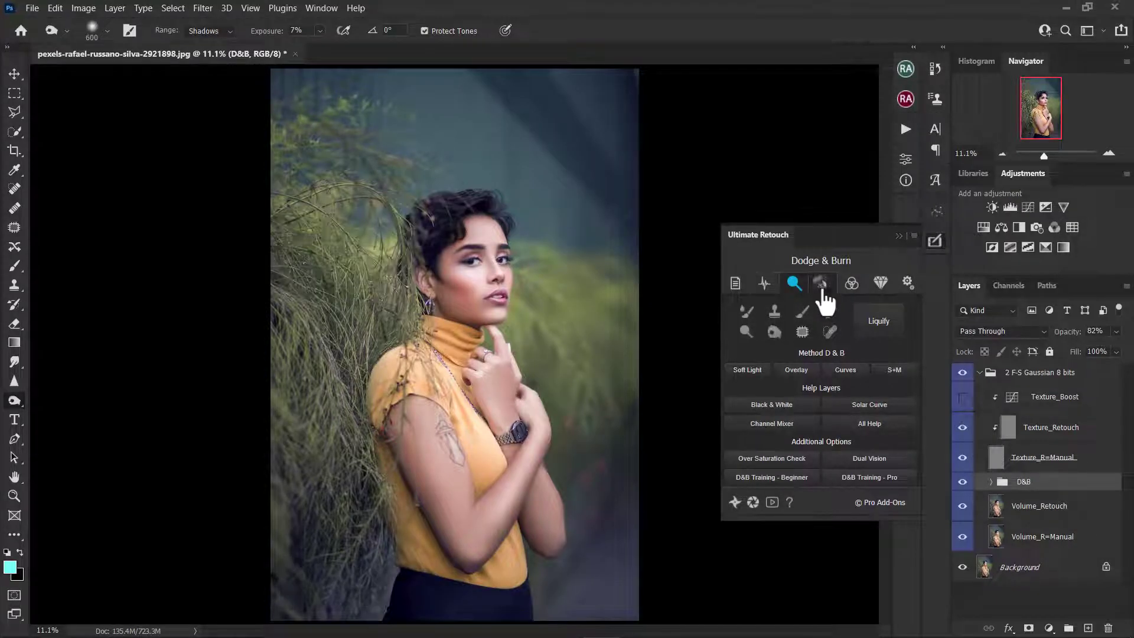
Run Eyes Tool from Ultimate Retouch's Local Tools and set the High Pass radius for the Iris Boost layer.
click(824, 288)
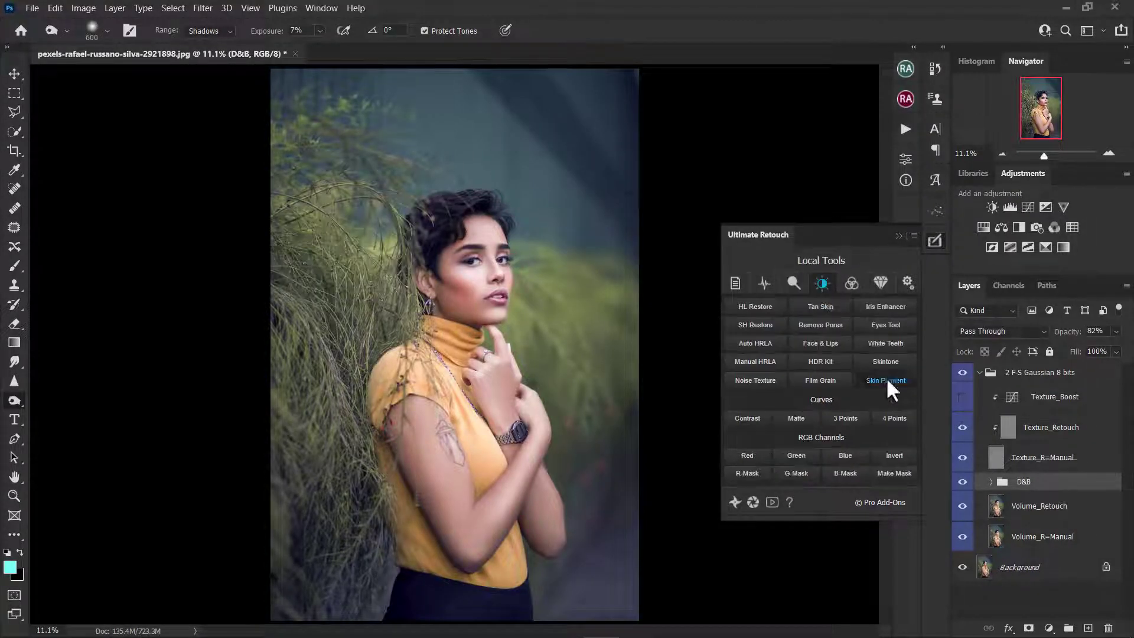
click(884, 324)
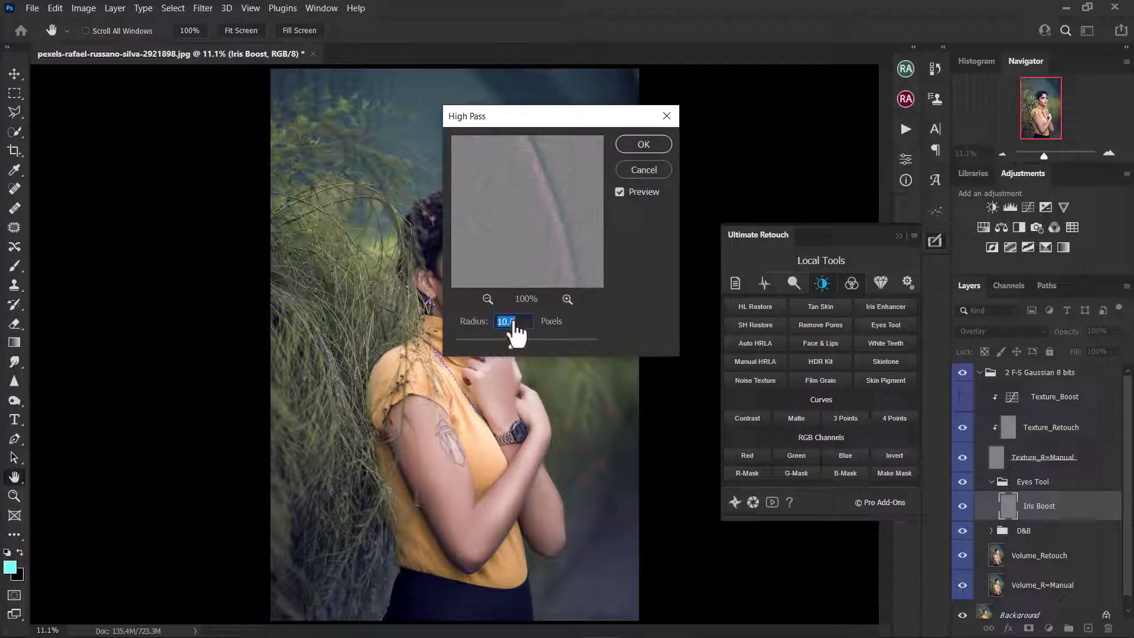
drag(511, 324, 498, 324)
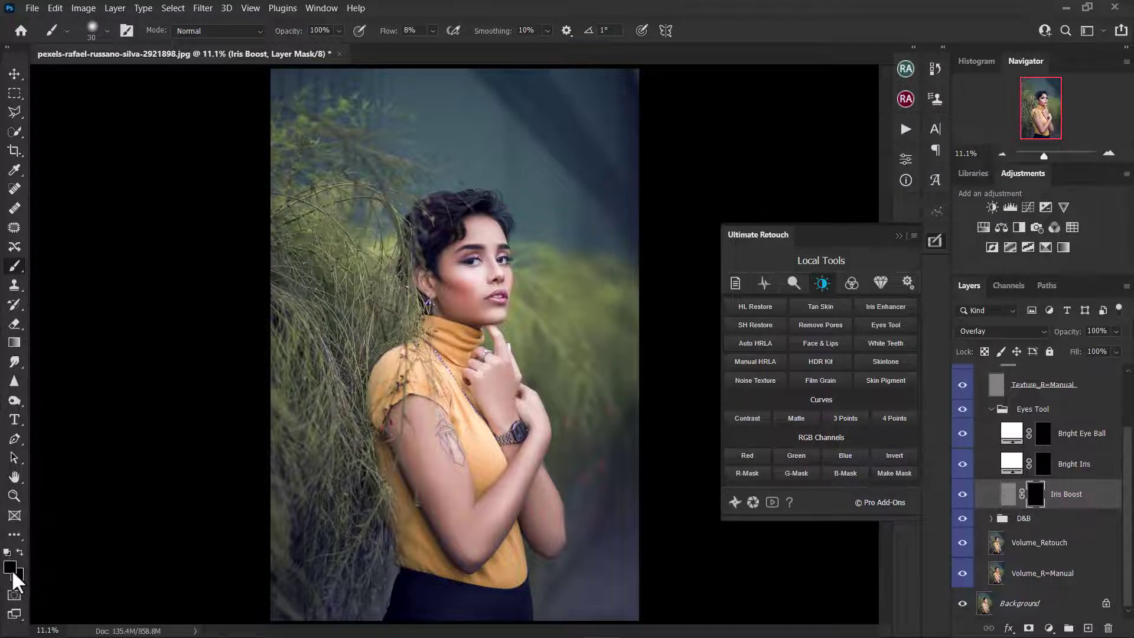
Reveal the Iris Boost effect on both eyes by painting its mask white with a size 125 brush at 18% flow.
key(x)
drag(389, 33, 399, 35)
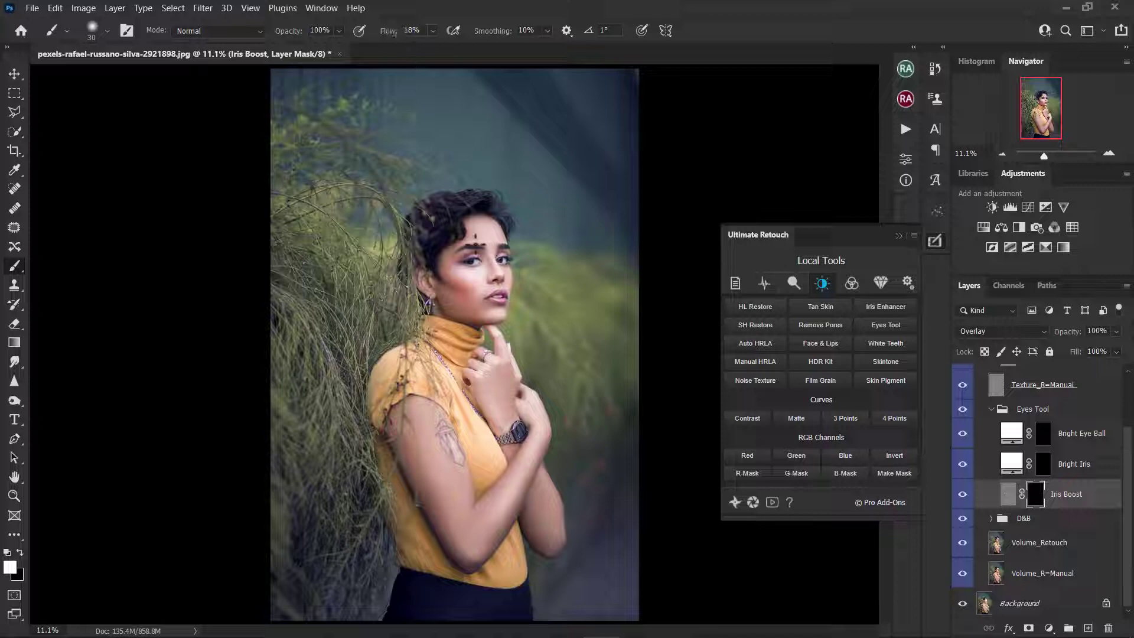
key(ctrl+plus)
key(ctrl+plus)
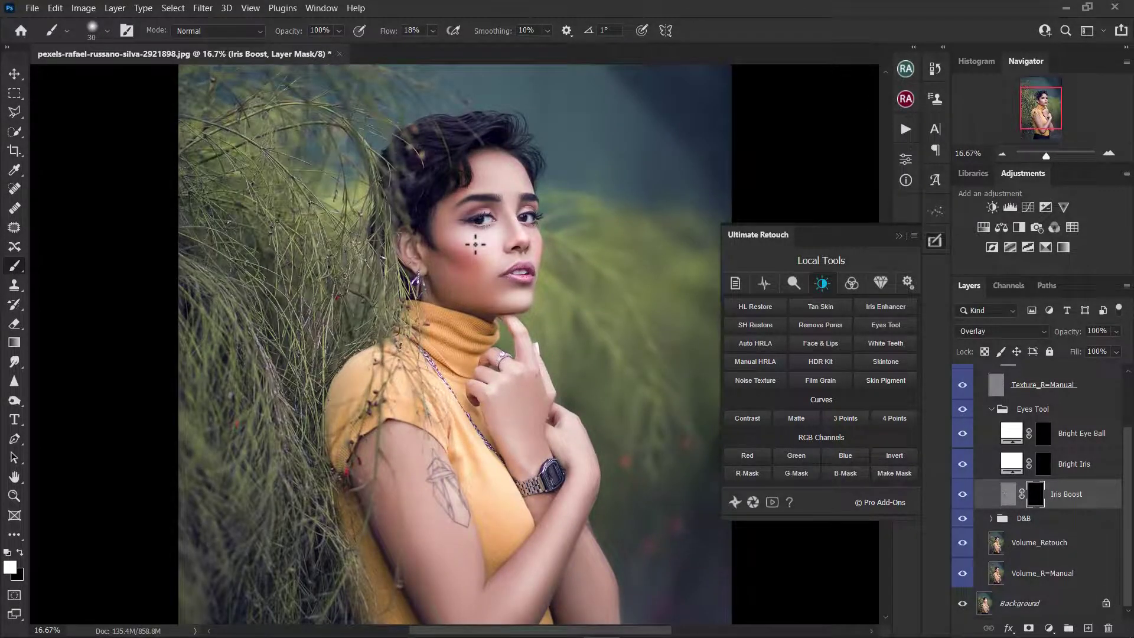
key(ctrl+plus)
key(ctrl+plus)
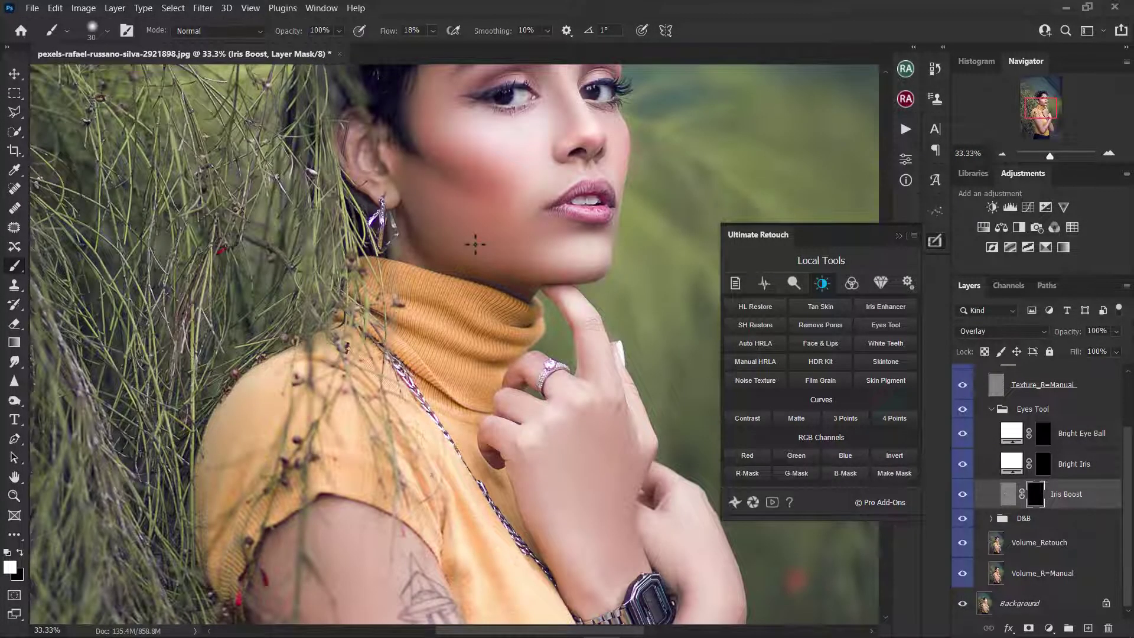
scroll(475, 244, up, 3)
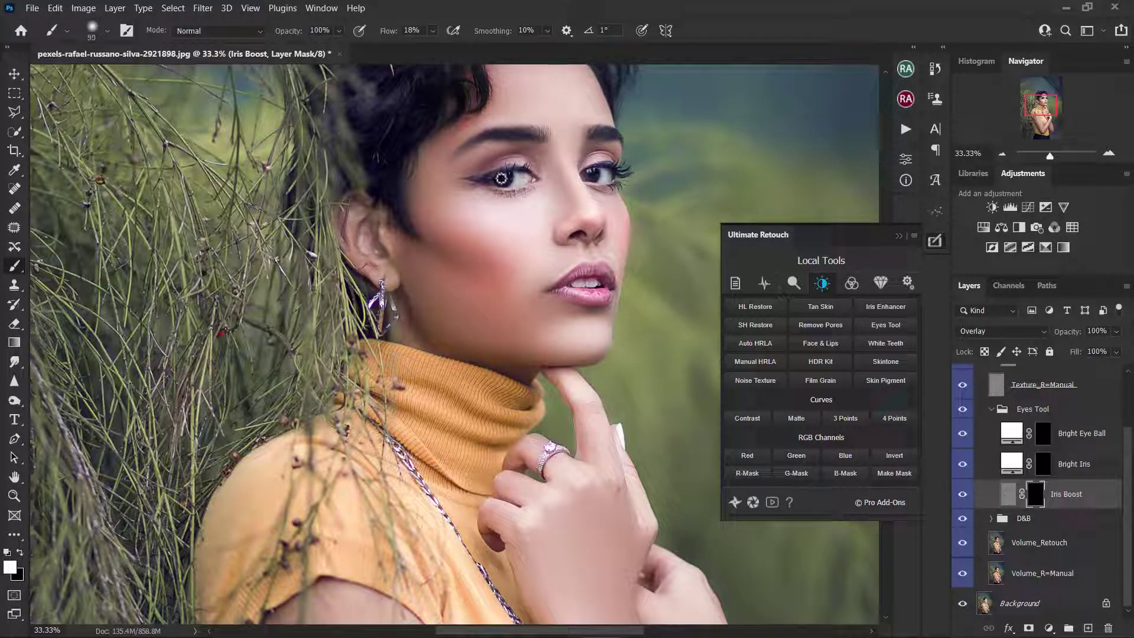
key(bracketright)
key(bracketright)
mouse_move(501, 178)
mouse_down()
mouse_move(490, 184)
mouse_move(515, 178)
mouse_up()
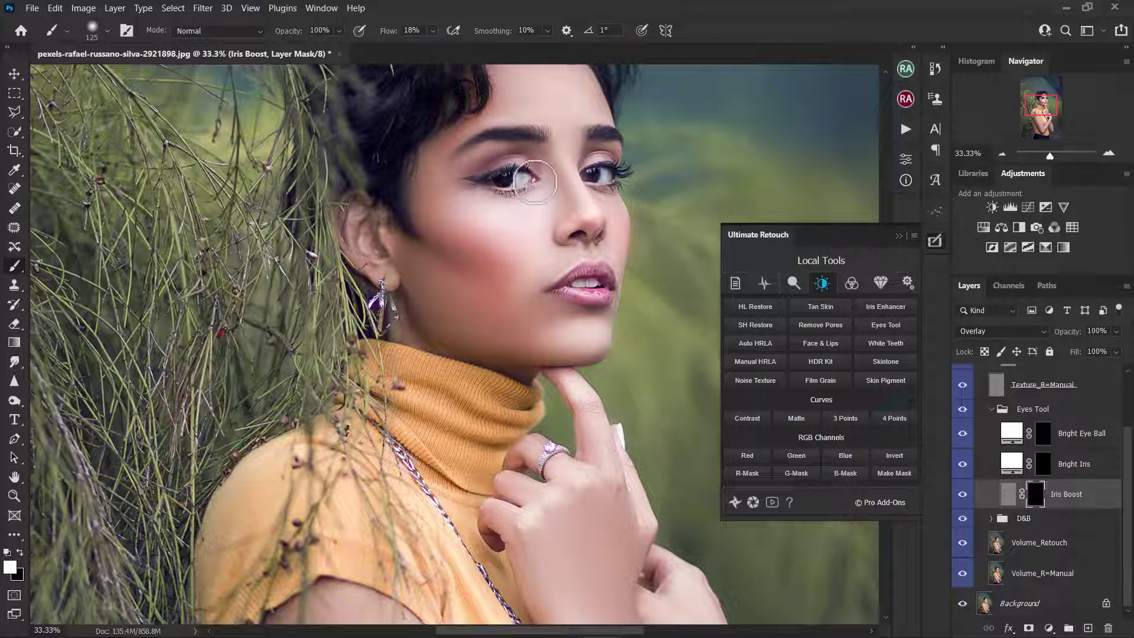
drag(597, 175, 595, 171)
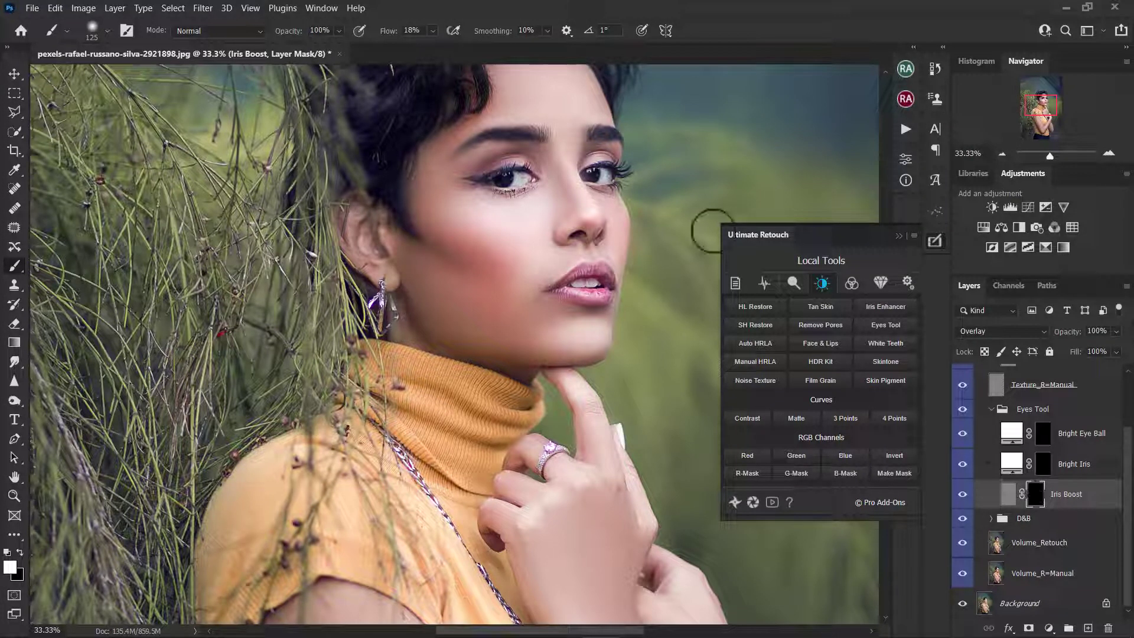
mouse_move(592, 175)
mouse_down()
mouse_move(603, 148)
mouse_move(593, 177)
mouse_up()
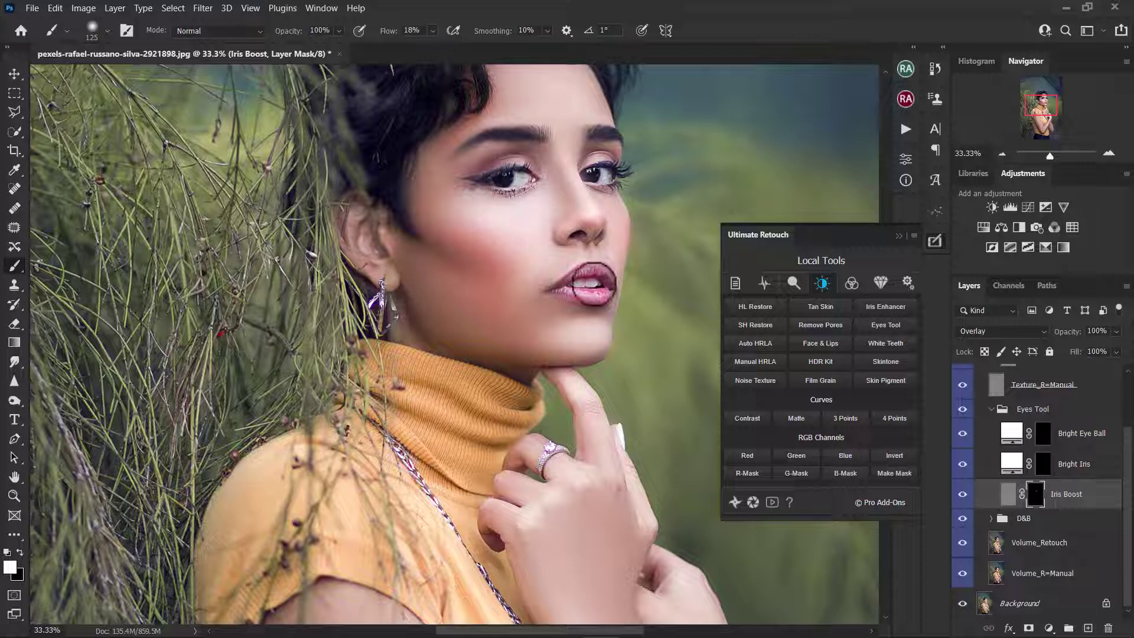
Brighten both irises by painting white on the Bright Iris mask with the brush reduced to size 80.
click(1042, 464)
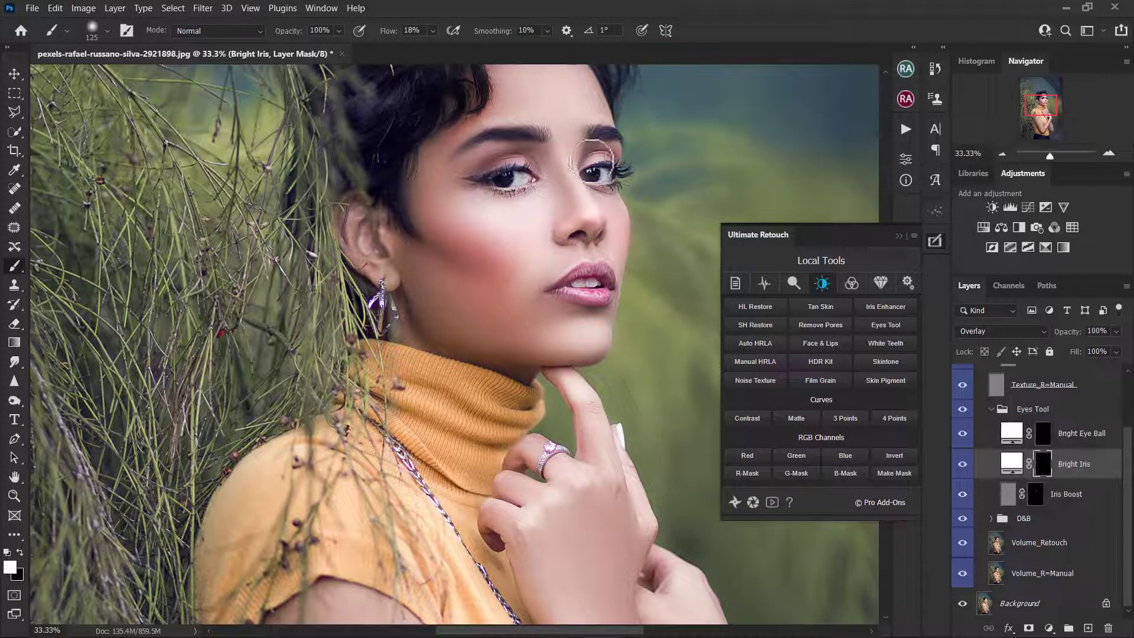
key(ctrl+plus)
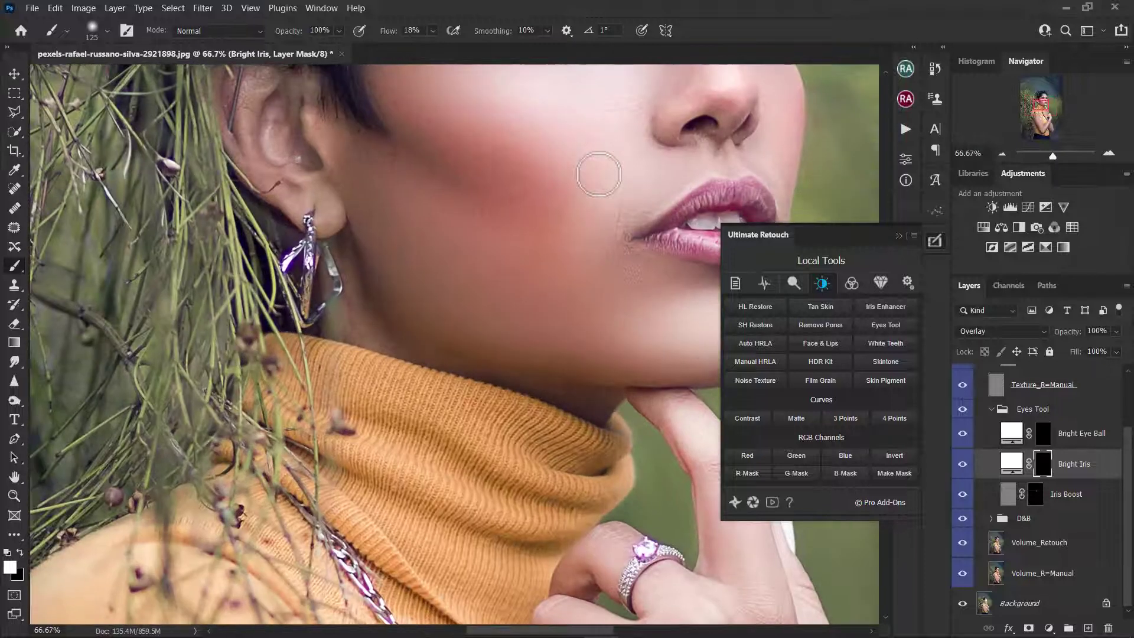
scroll(599, 175, up, 5)
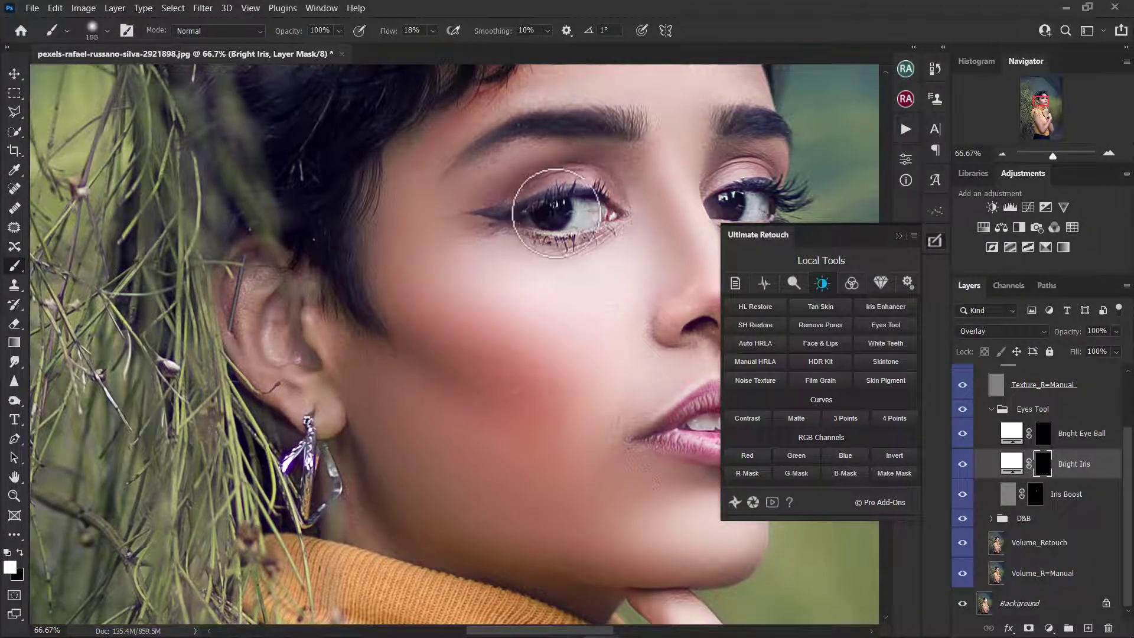
key(bracketleft)
key(bracketleft)
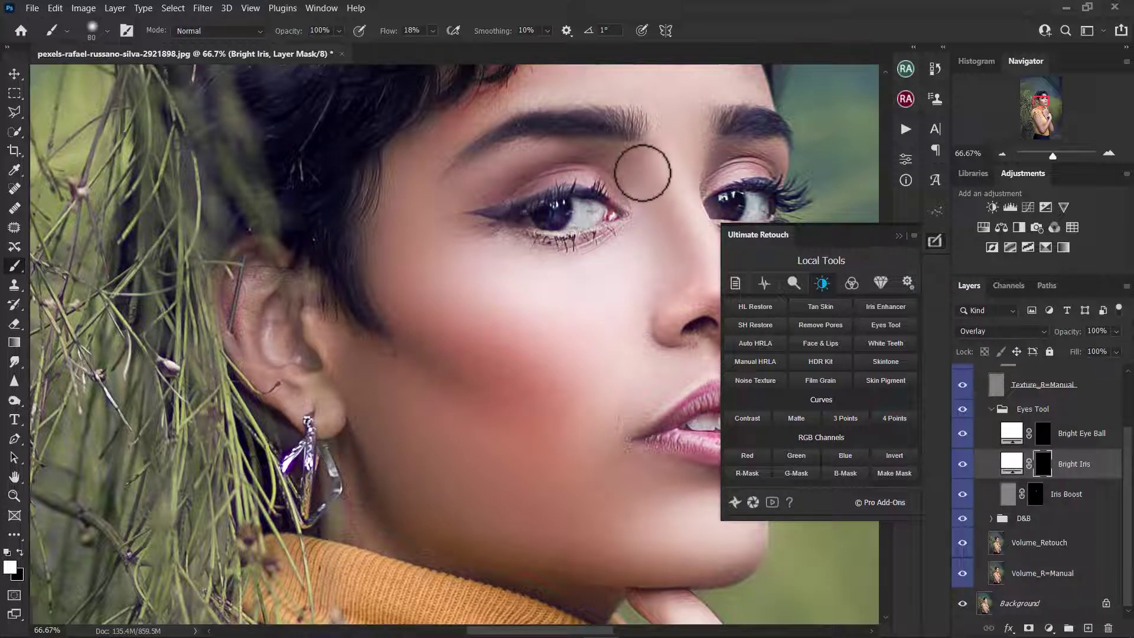
drag(734, 206, 701, 211)
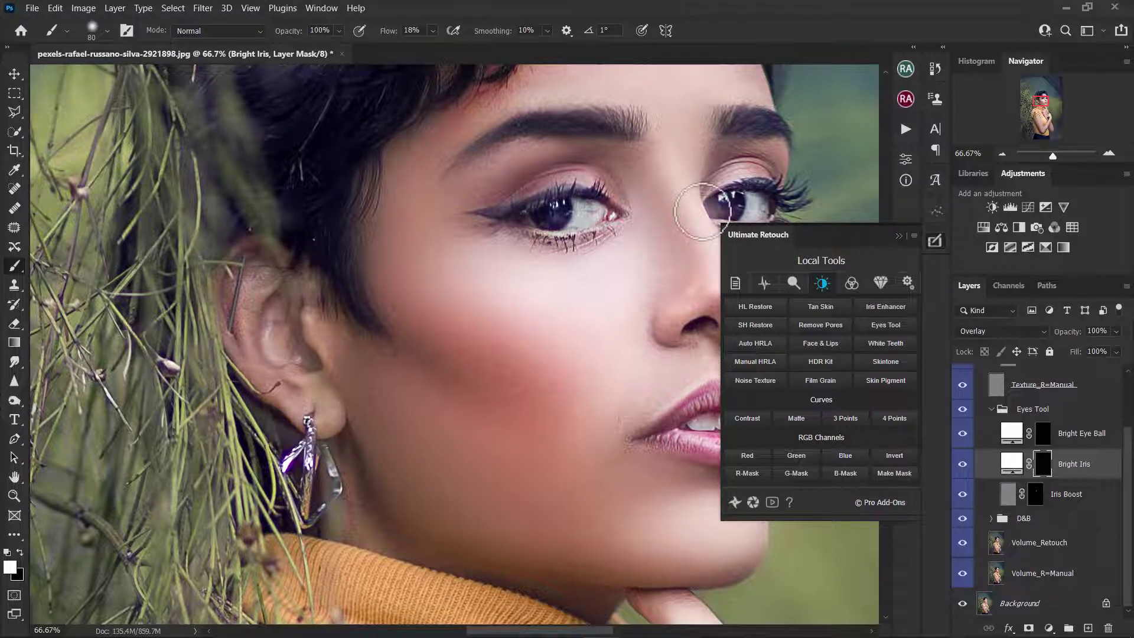
mouse_move(735, 203)
mouse_down()
mouse_move(727, 210)
mouse_move(745, 214)
mouse_move(727, 205)
mouse_up()
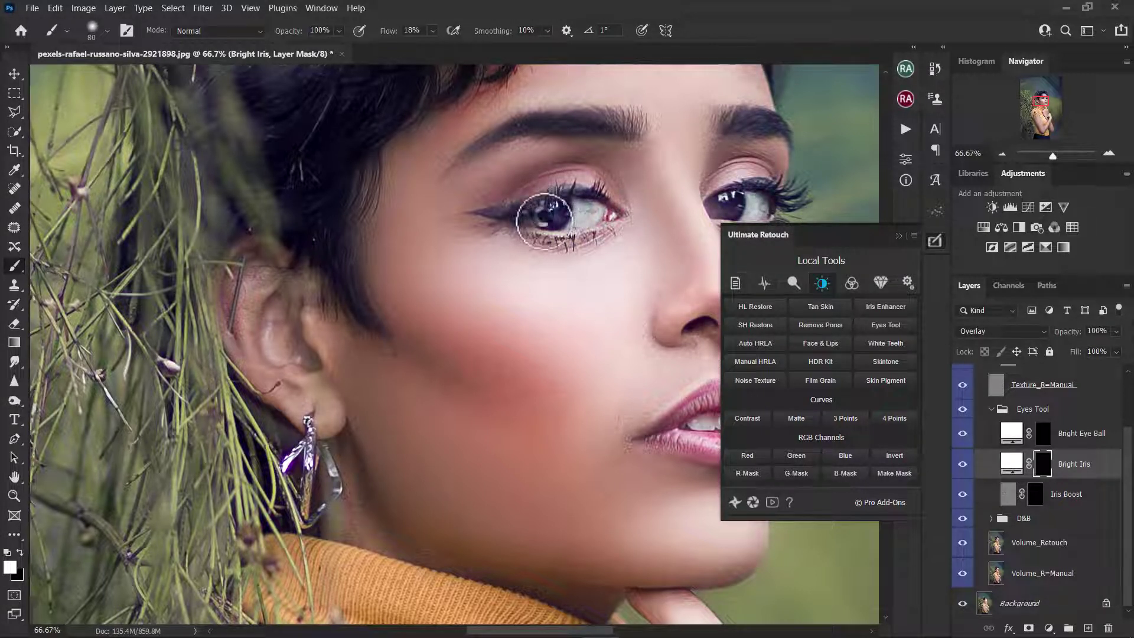
drag(549, 218, 561, 214)
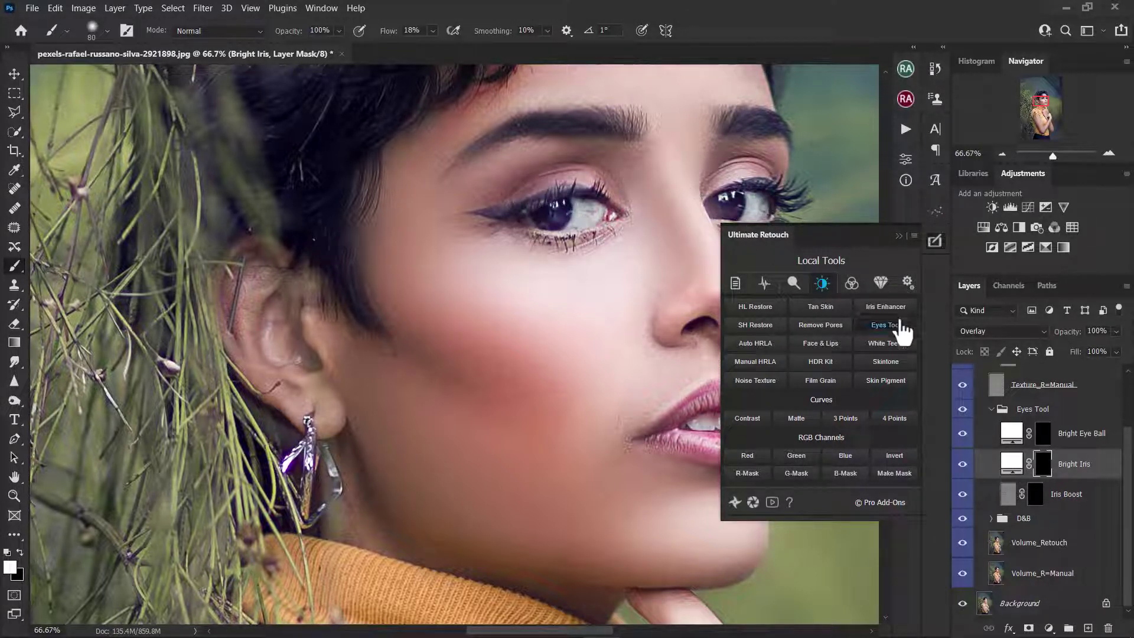
Brighten the whites of both eyes by painting on the Bright Eye Ball mask with a size 50 brush.
click(902, 332)
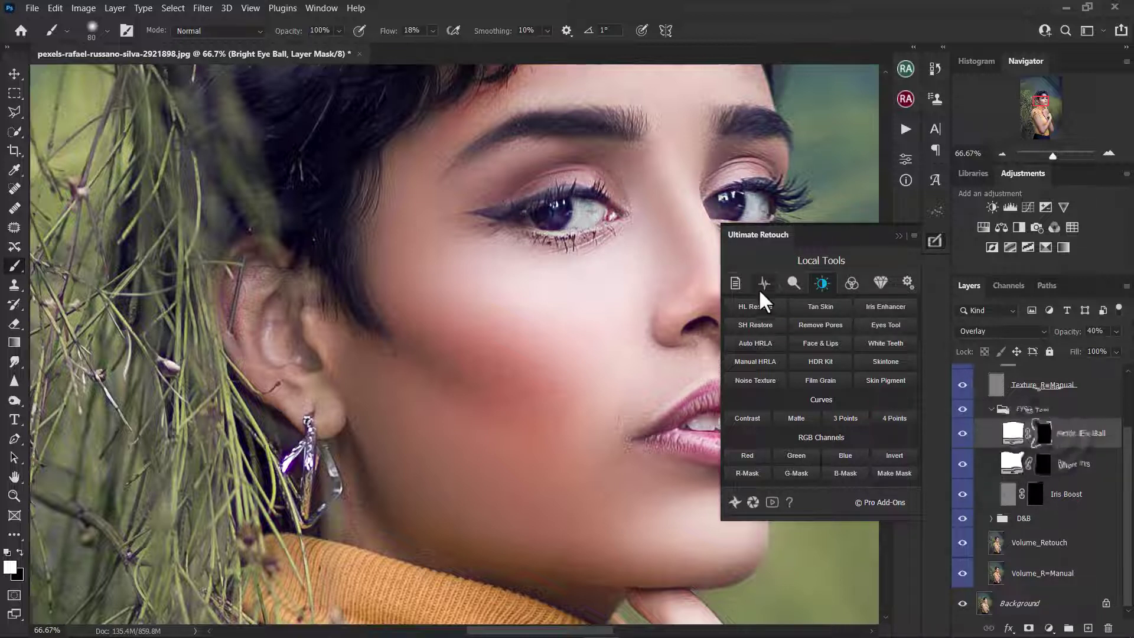
mouse_move(591, 214)
mouse_down()
mouse_move(568, 232)
mouse_move(589, 203)
mouse_move(606, 208)
mouse_move(581, 226)
mouse_move(607, 214)
mouse_up()
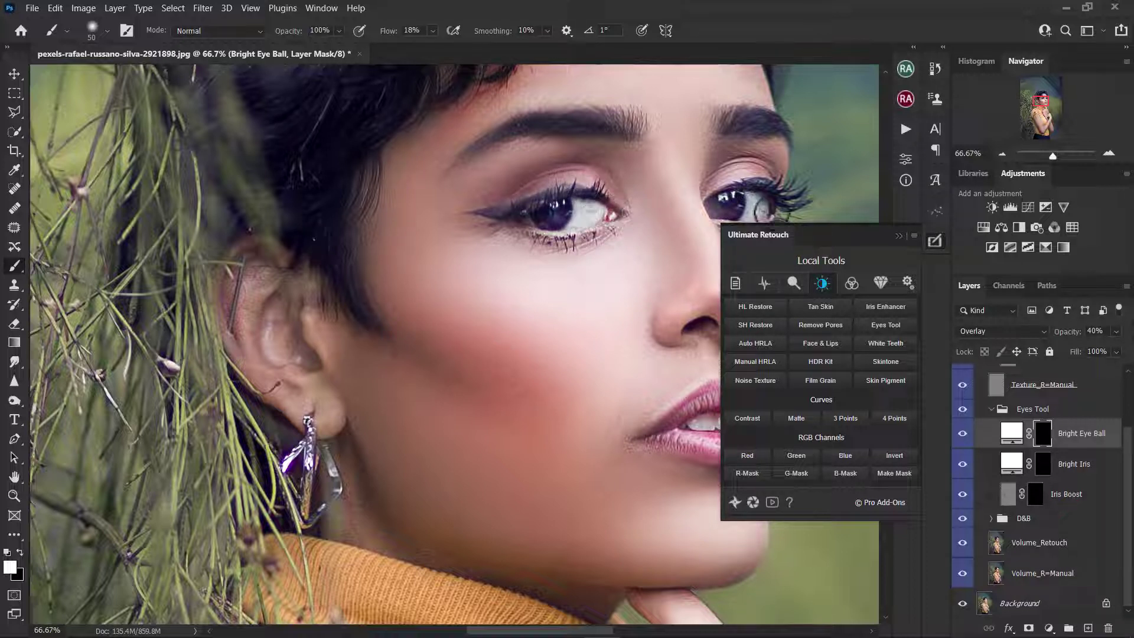
mouse_move(757, 203)
mouse_down()
mouse_move(745, 205)
mouse_move(755, 208)
mouse_up()
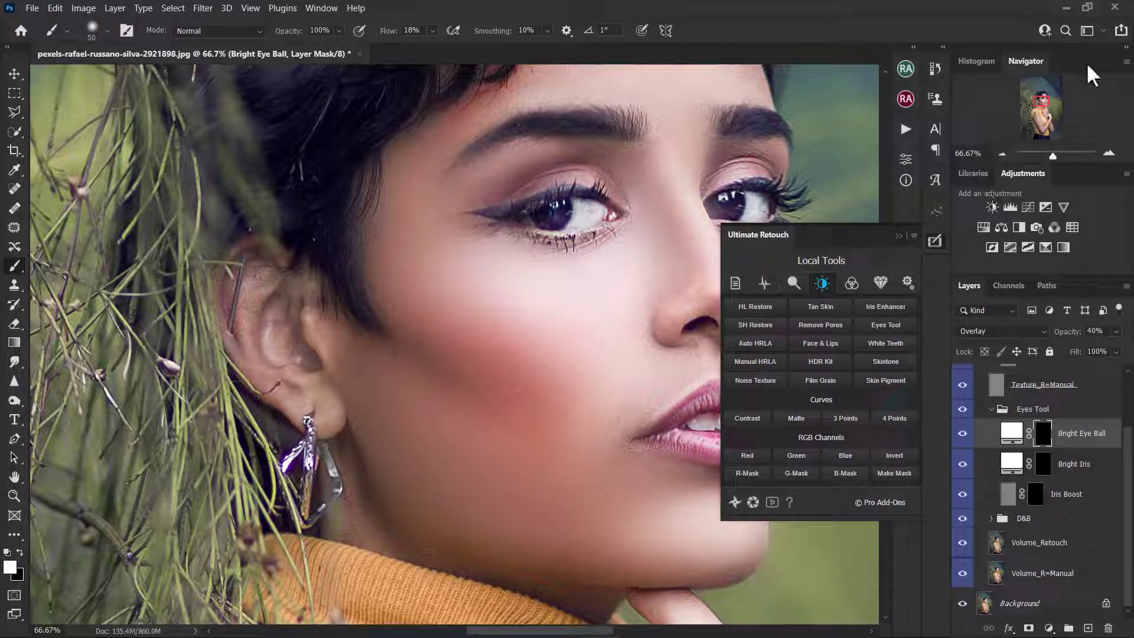
Whiten the teeth by painting over them on the Bright Eye Ball mask with the size 50 brush.
drag(1042, 101, 1045, 103)
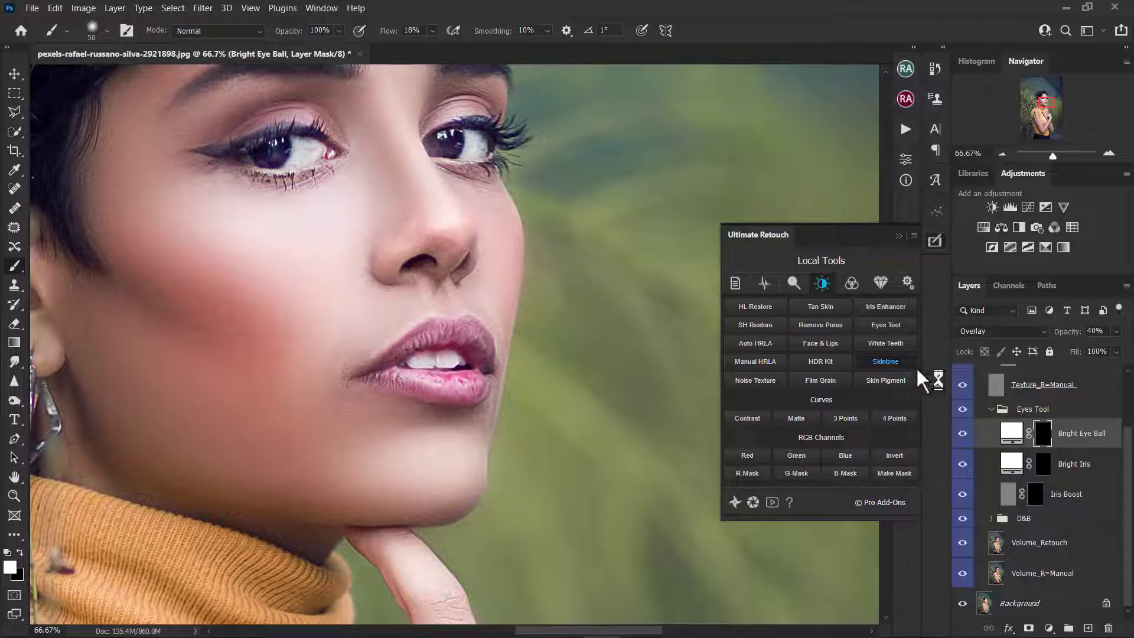
click(890, 342)
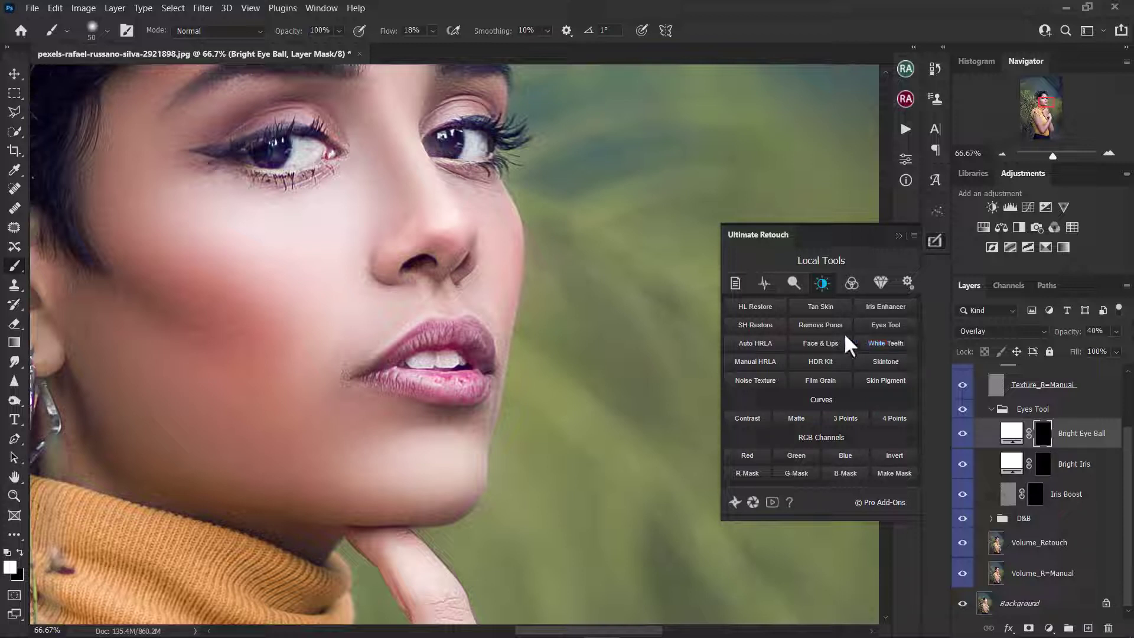
mouse_move(422, 359)
mouse_down()
mouse_move(453, 363)
mouse_move(435, 365)
mouse_move(454, 359)
mouse_move(410, 365)
mouse_move(453, 356)
mouse_move(426, 362)
mouse_up()
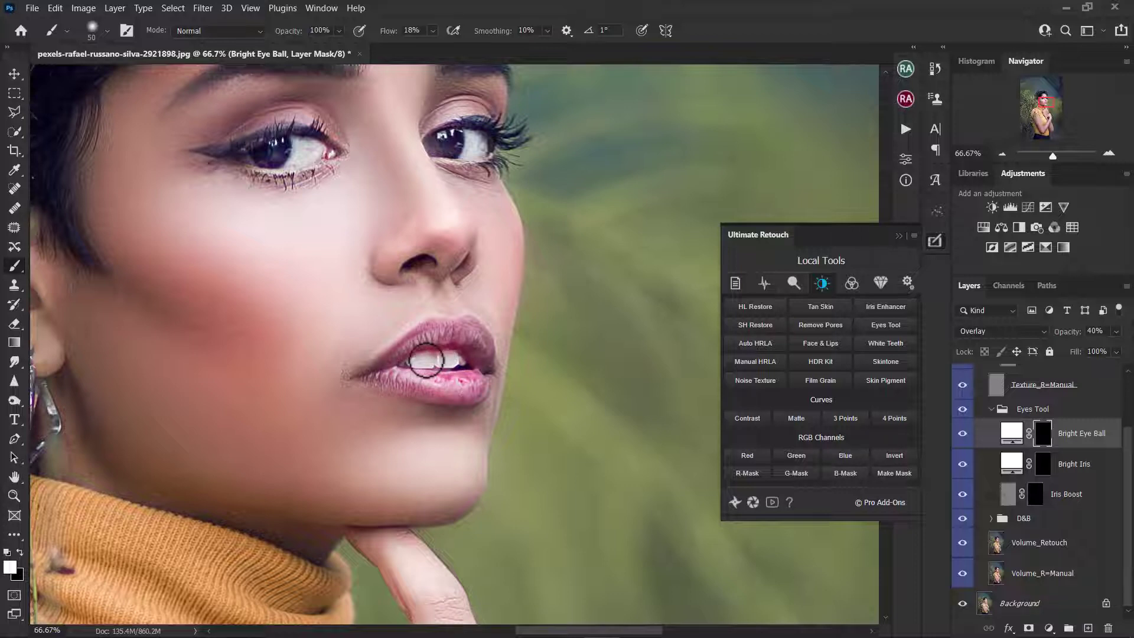
Collapse the Eyes Tool and 2 F-S Gaussian 8 bits groups, and compare the whole portrait with the retouching hidden and shown.
key(ctrl+0)
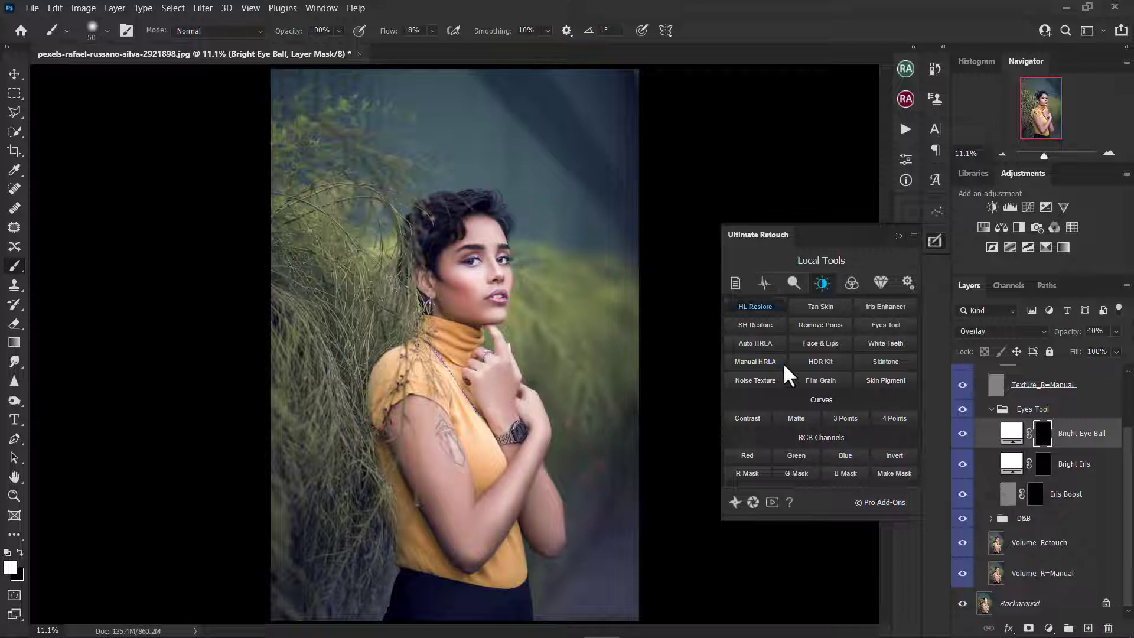
click(988, 413)
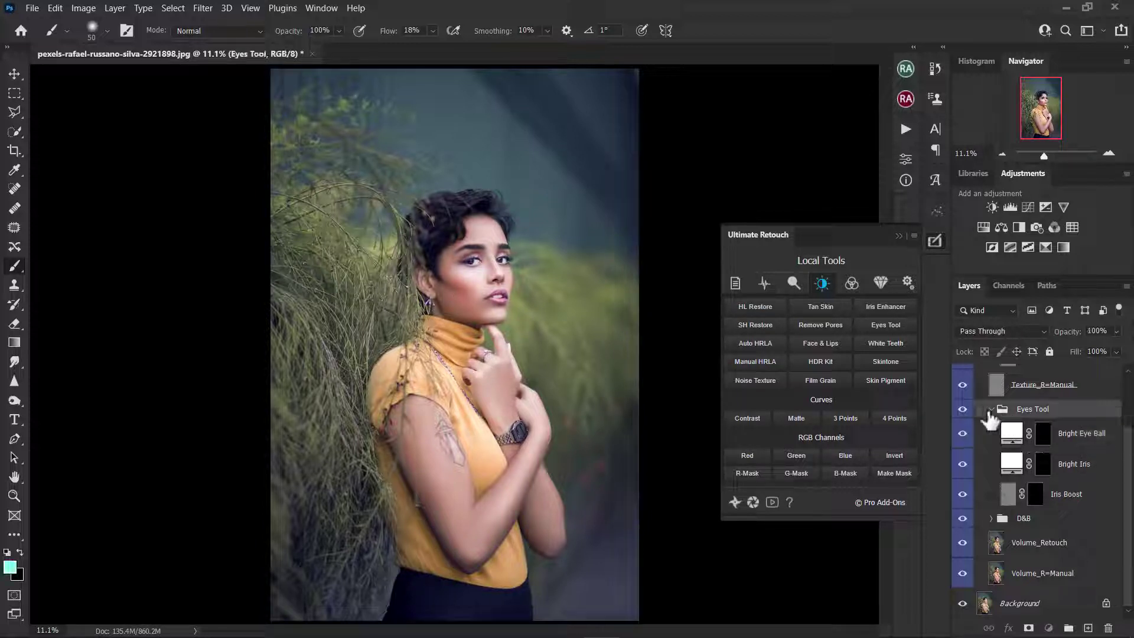
scroll(1129, 425, up, 3)
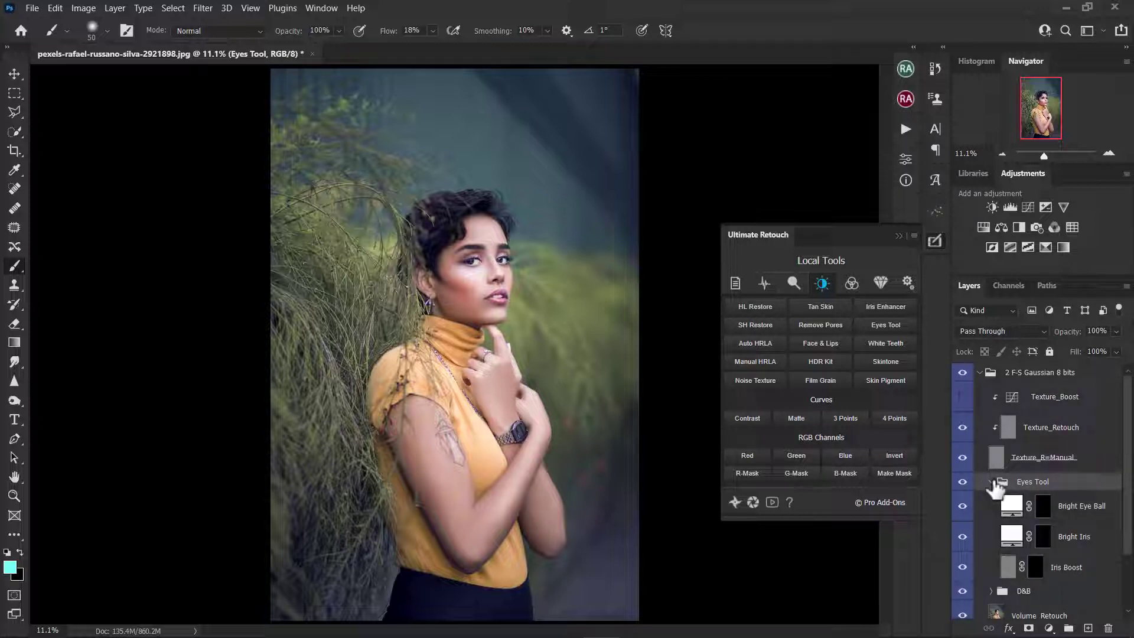
click(994, 482)
click(978, 372)
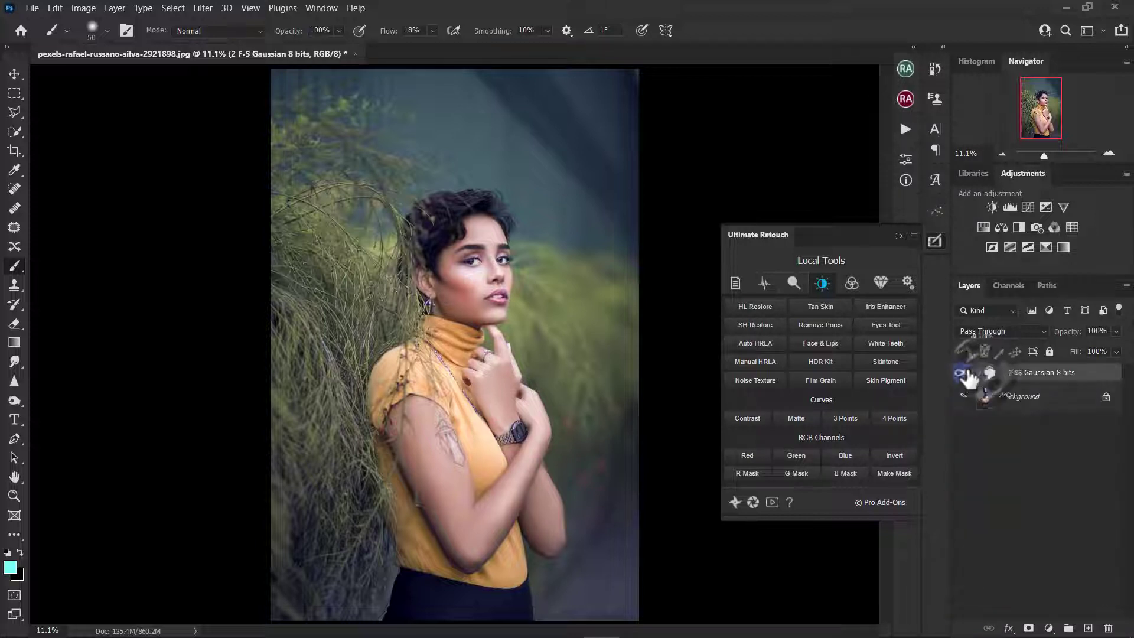
click(963, 372)
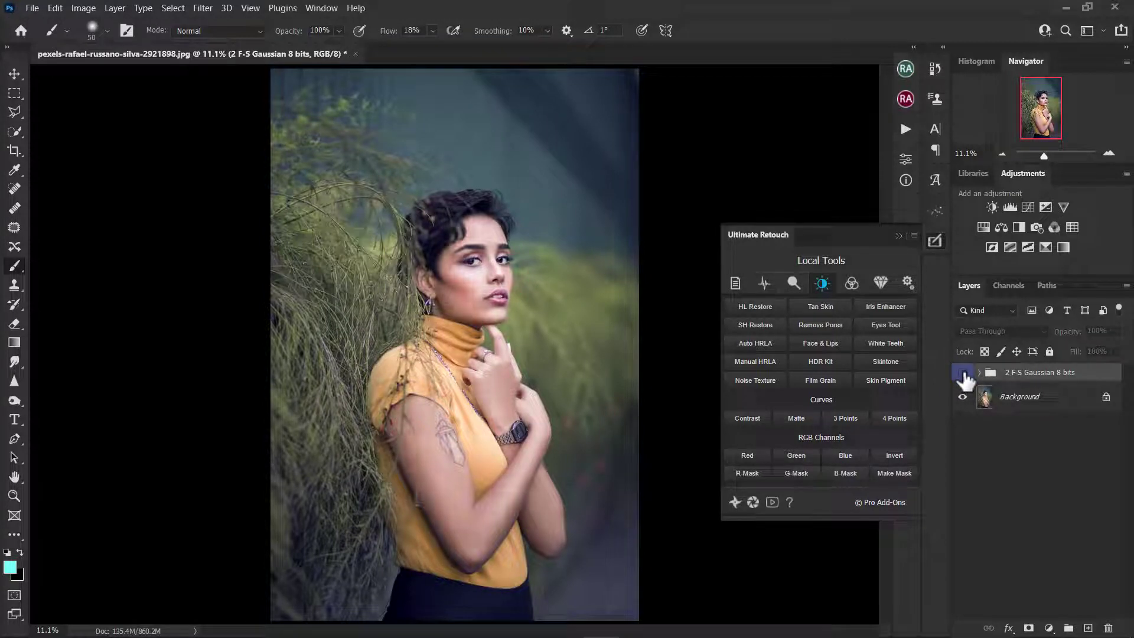
click(962, 372)
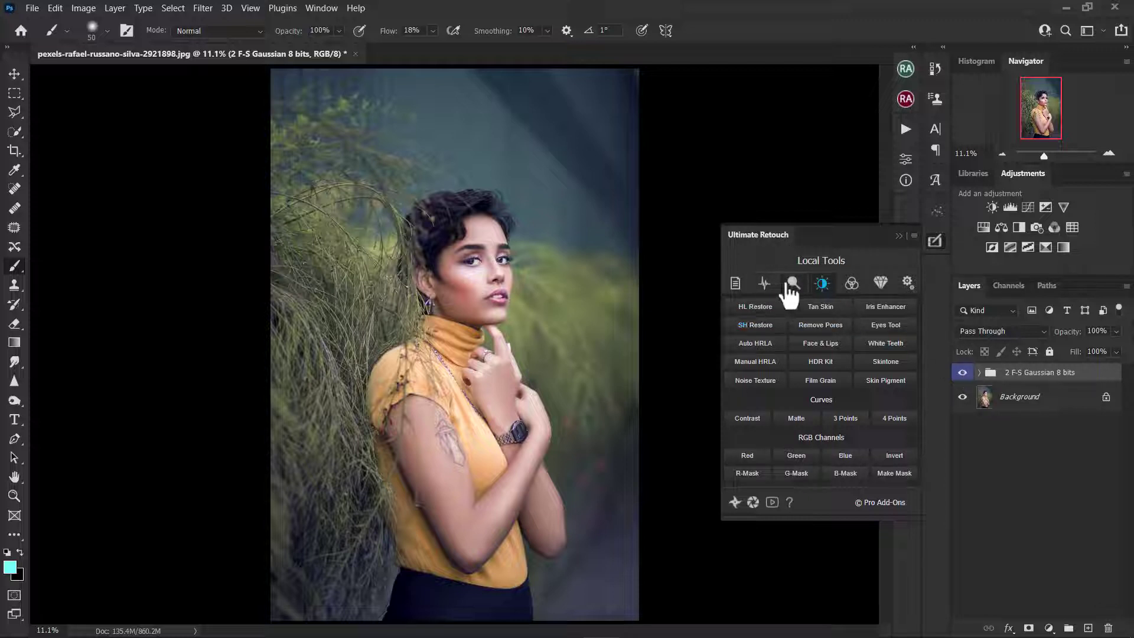
Show the Frequency Separation tools of Ultimate Retouch.
click(794, 284)
click(766, 288)
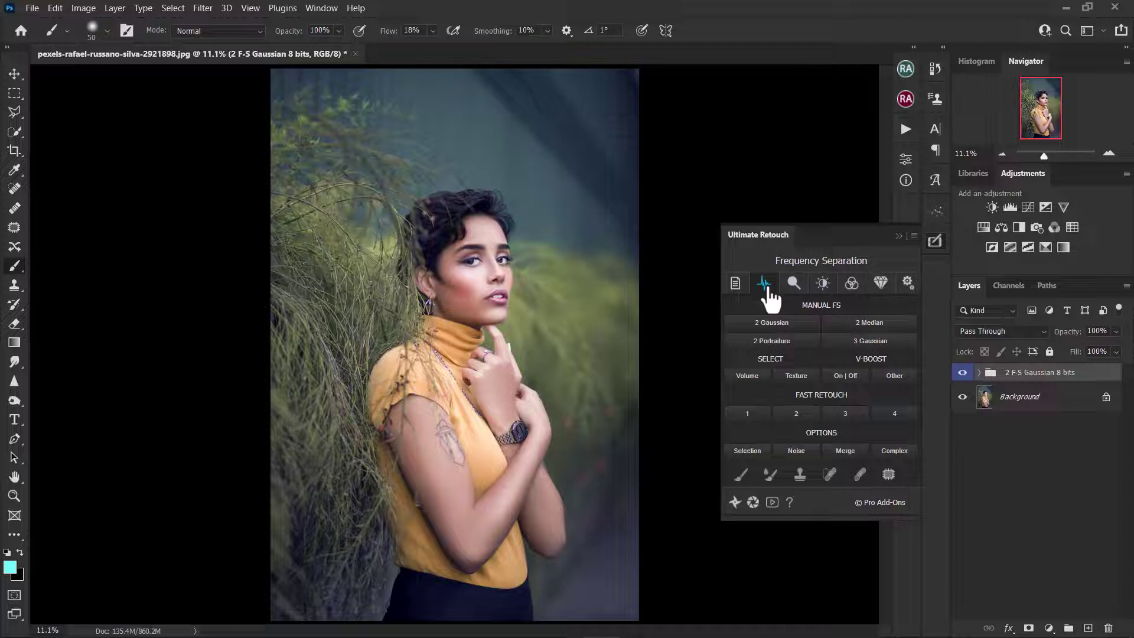